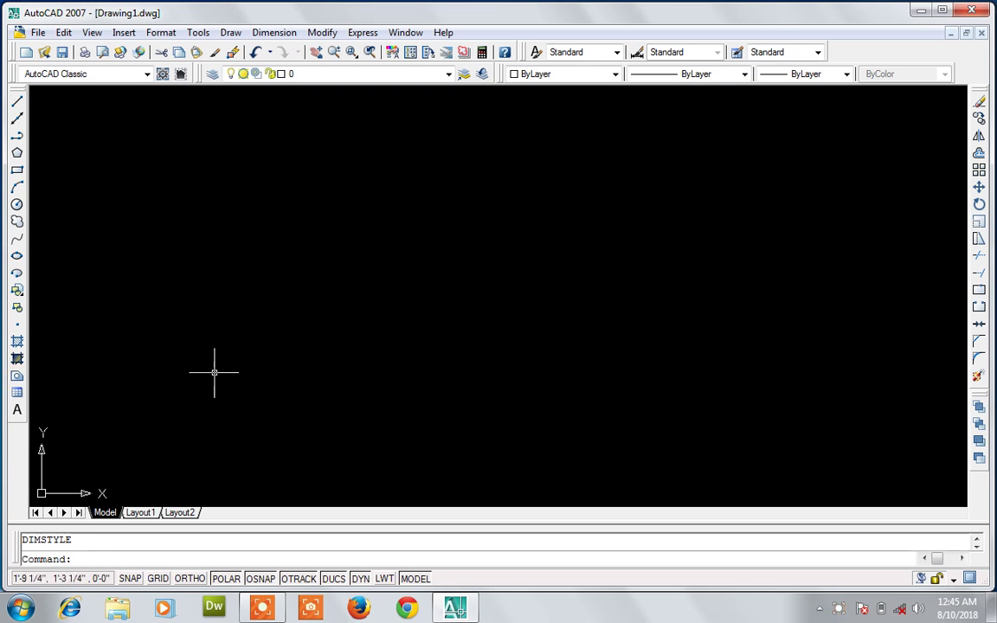
Step: Check the drawing's length, angle and insertion-scale units and accept the settings
type("un")
key("Return")
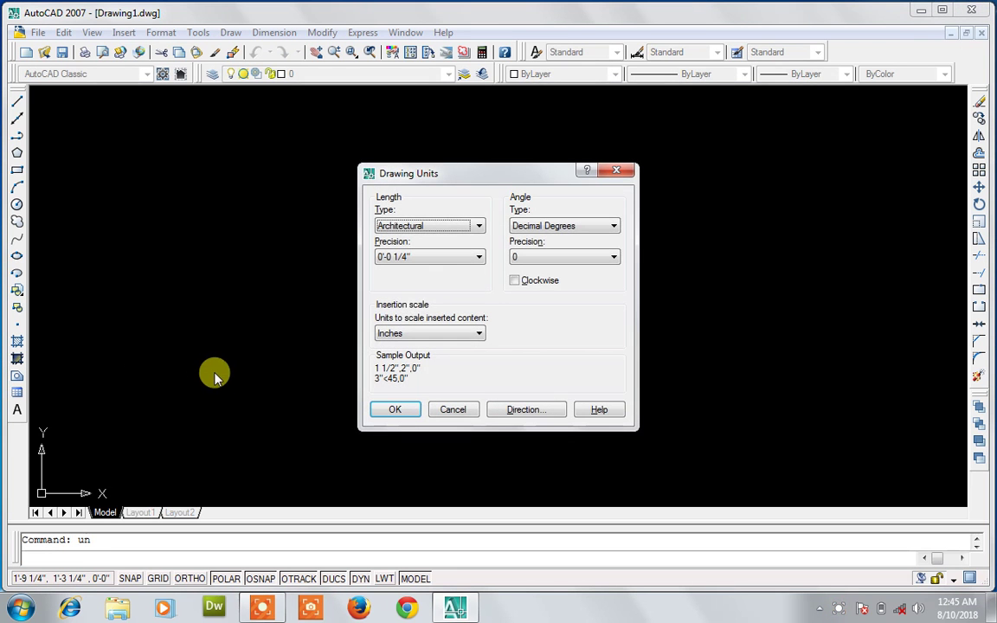
left_click(407, 412)
Step: Set the Standard dimension style's linear unit format to Architectural with a precision of 0'-0 1/4"
type("d")
key("Return")
left_click(660, 270)
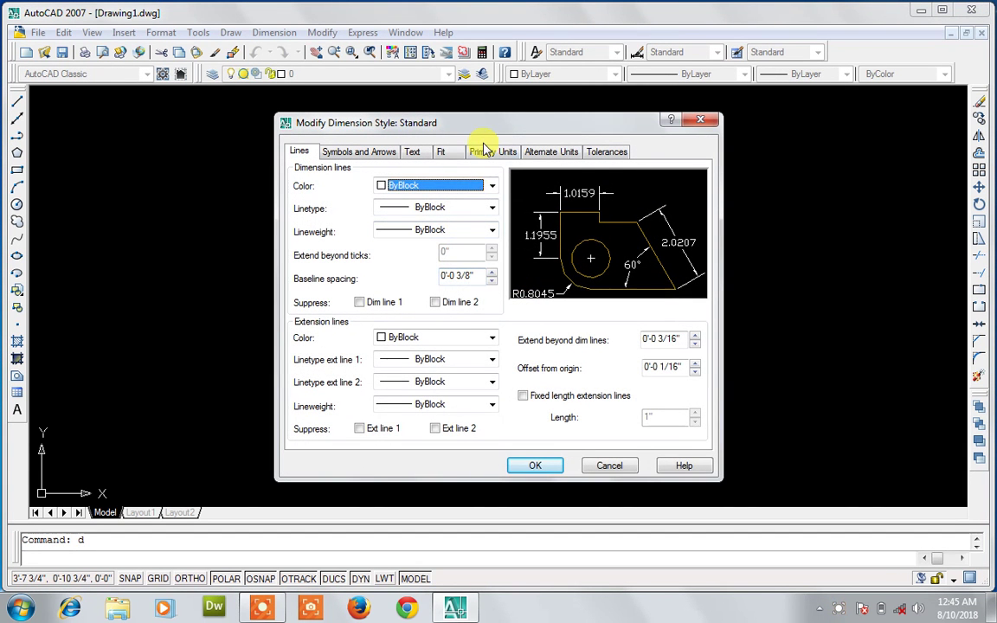
left_click(485, 150)
left_click(460, 183)
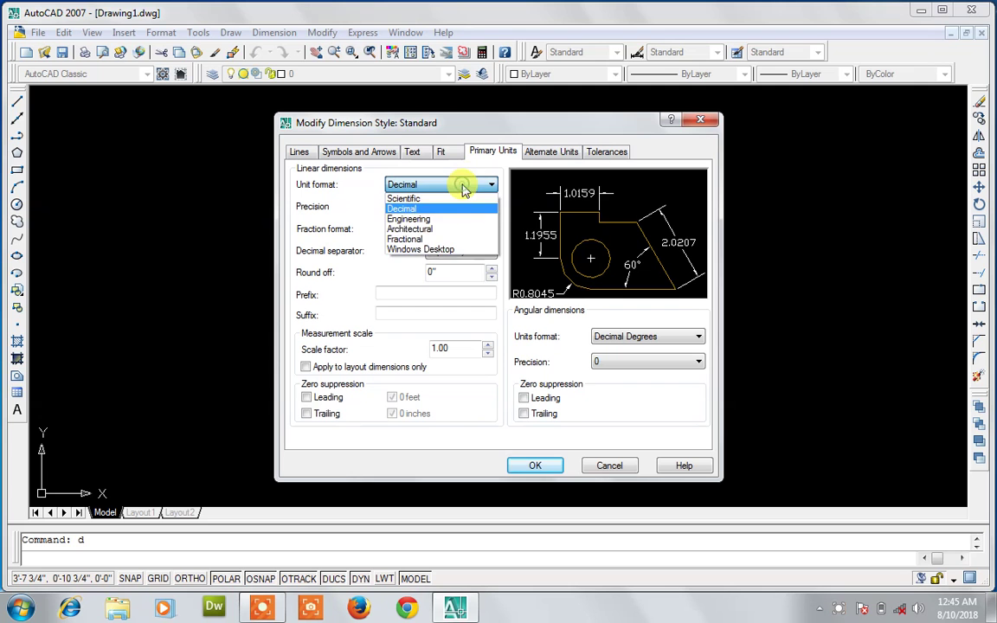
left_click(450, 228)
left_click(452, 208)
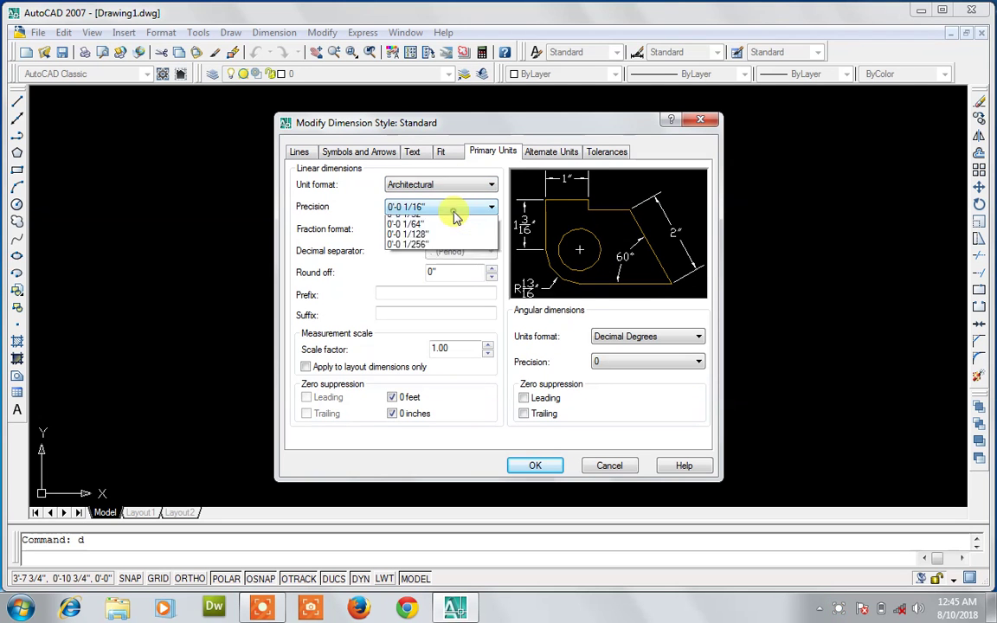
left_click(445, 240)
Step: Set the dimension text's fraction height scale to 7 and align the text with the dimension line
left_click(414, 151)
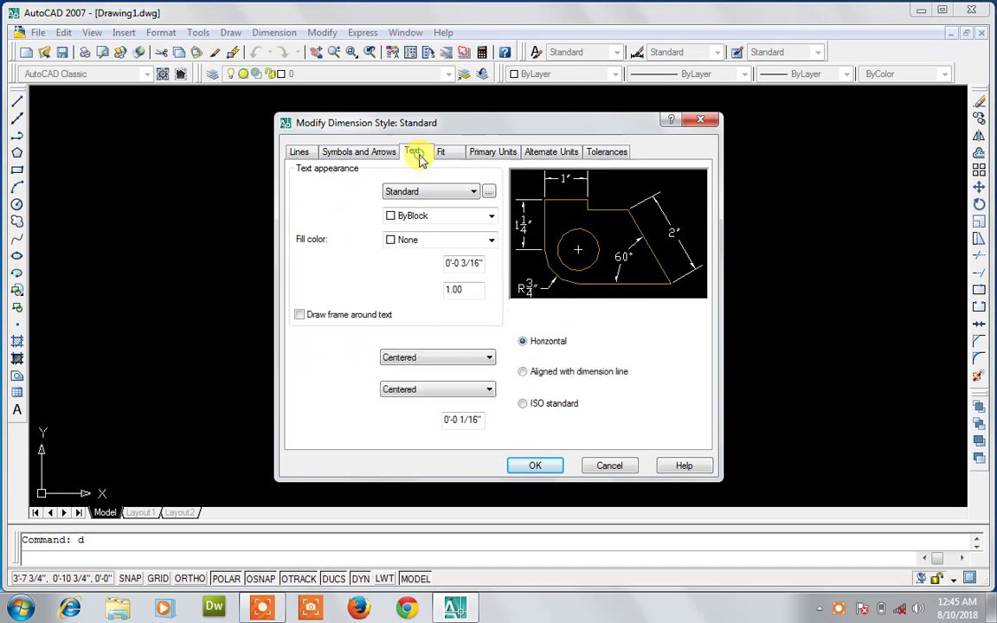
double_click(440, 290)
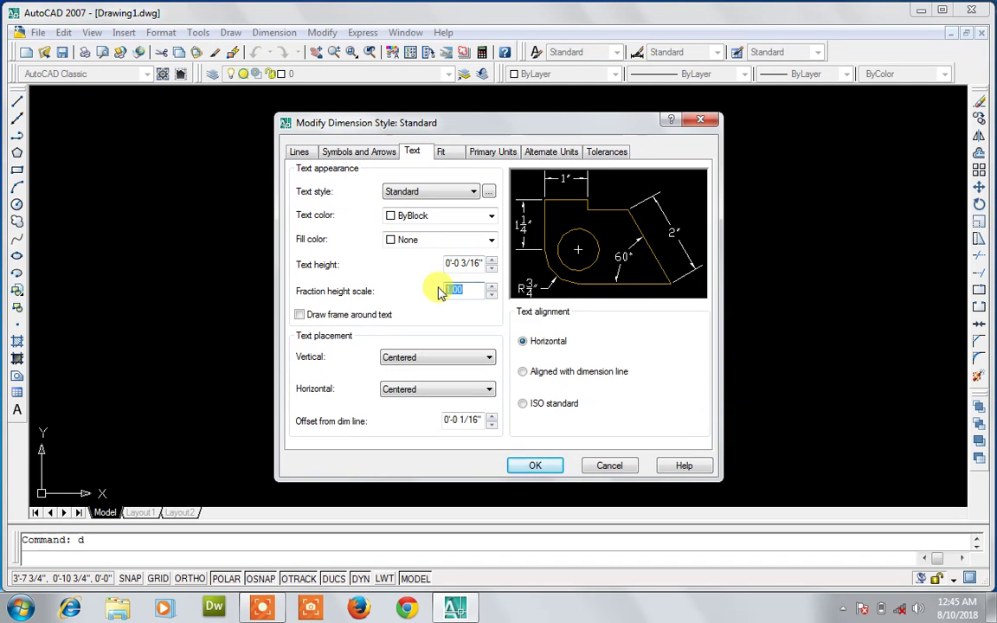
type("7")
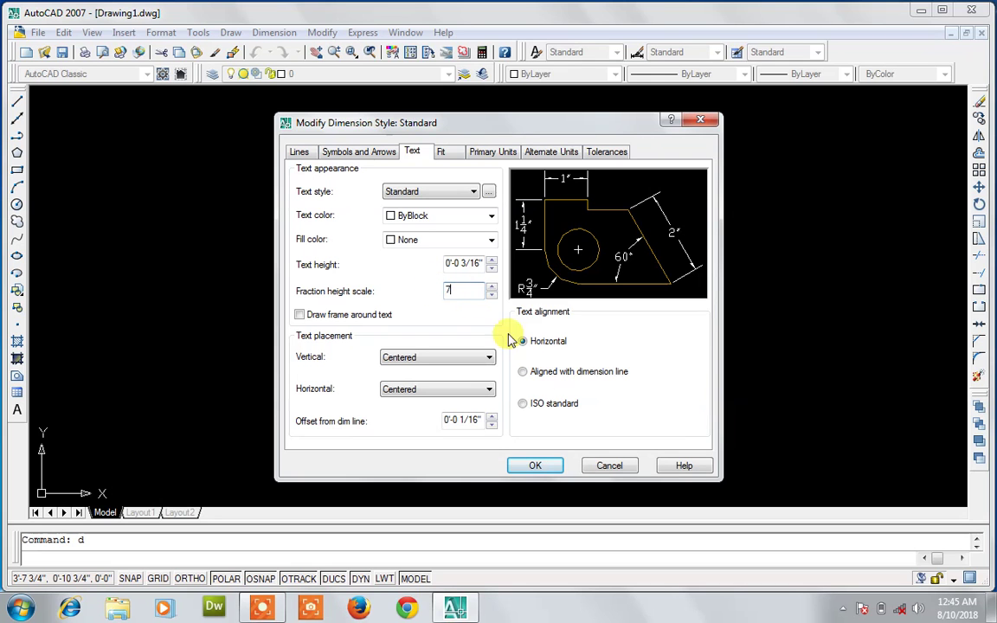
left_click(543, 374)
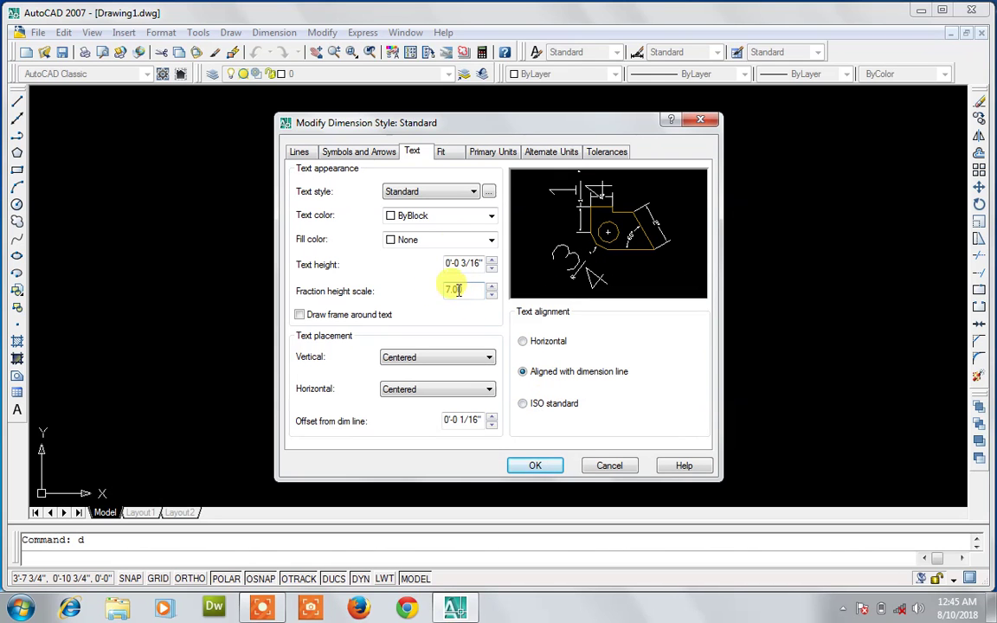
Step: Set the dimension text's fraction height scale to 1
left_click(488, 157)
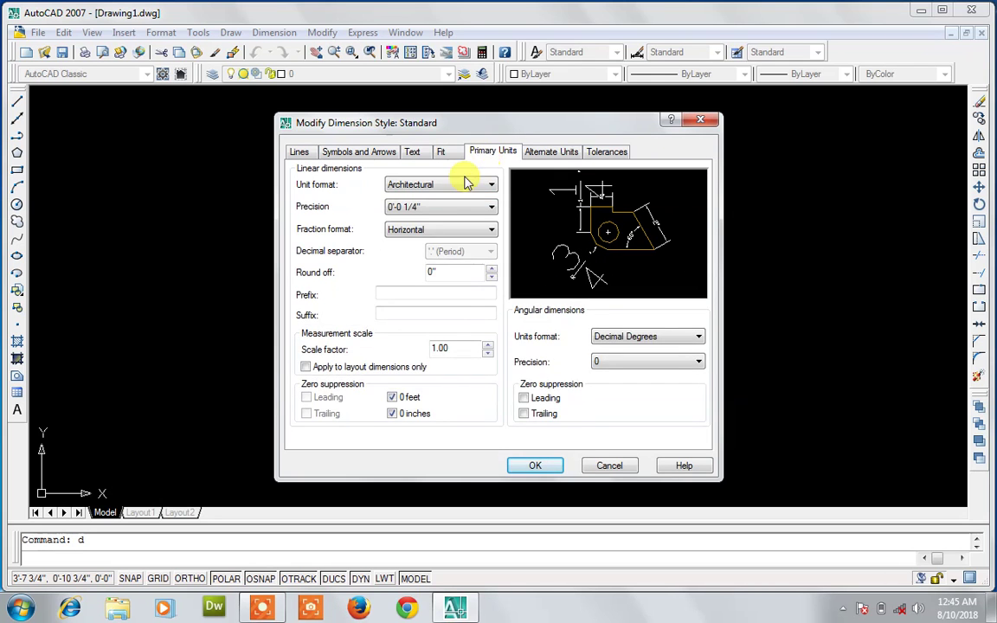
left_click(414, 151)
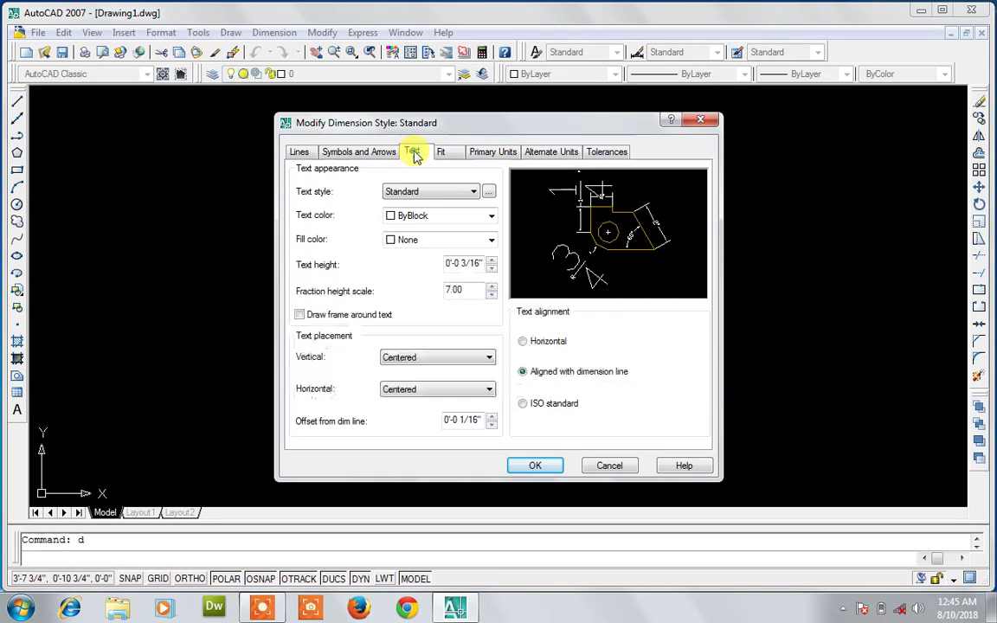
double_click(468, 288)
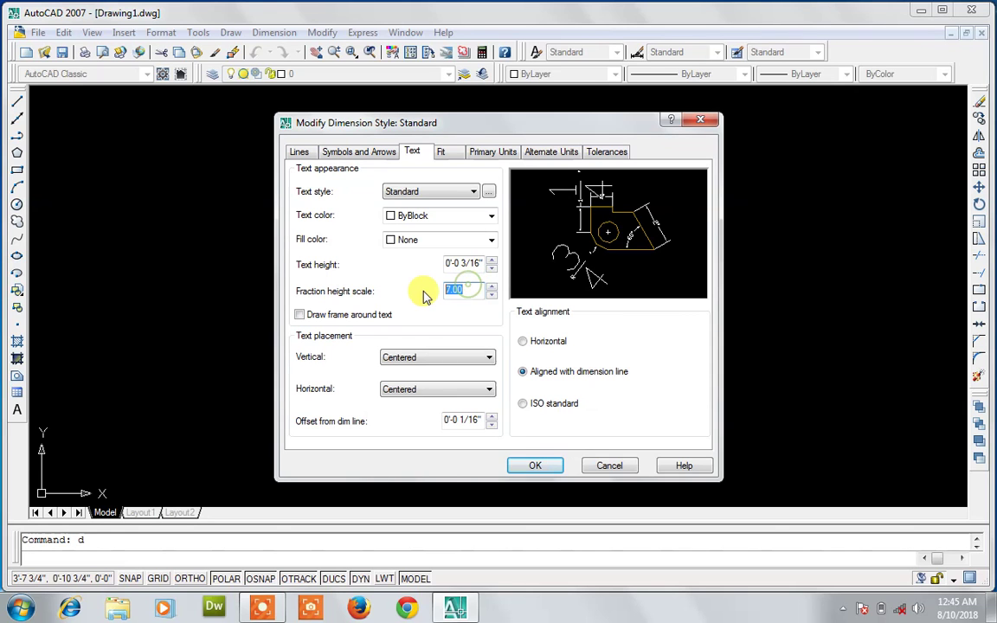
type("0")
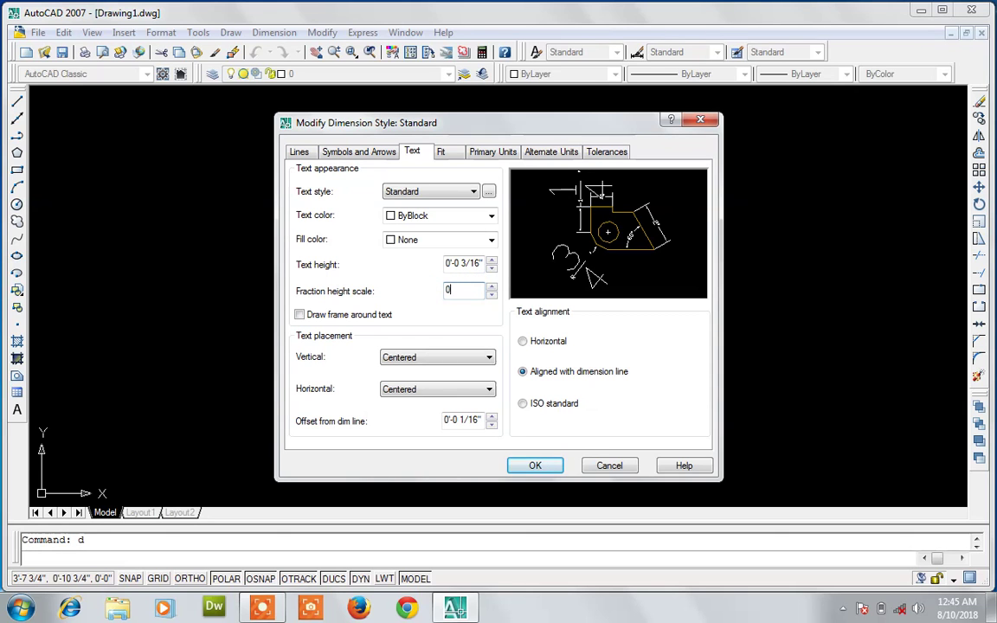
left_click(452, 264)
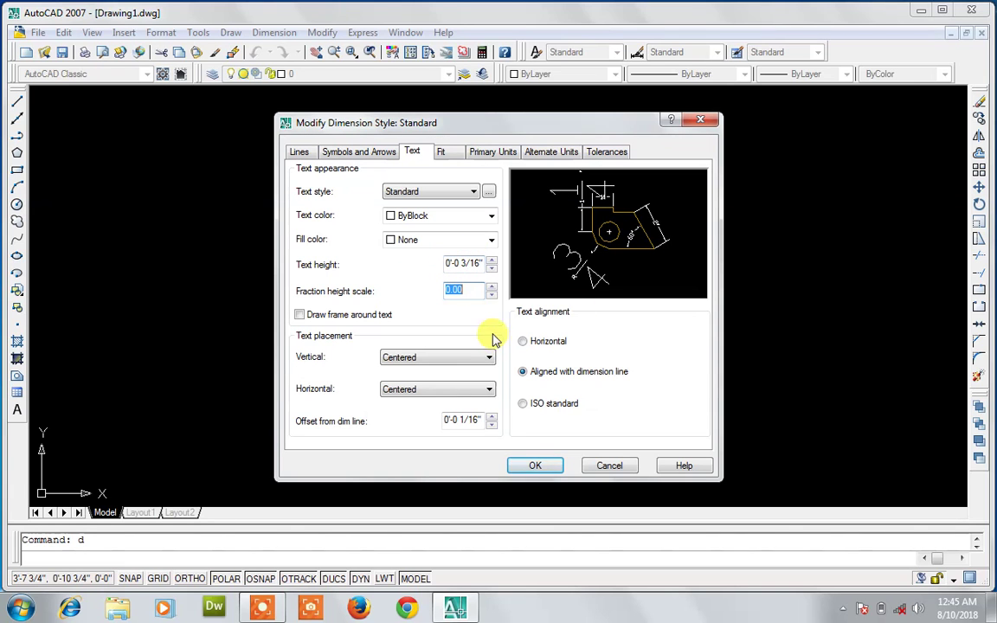
type("1")
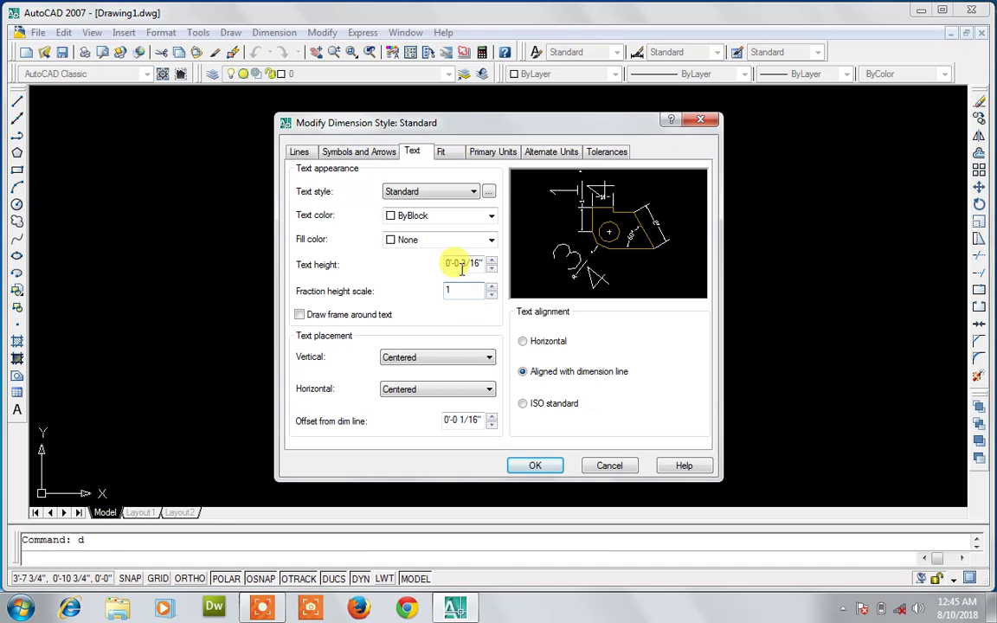
Step: Set the dimension text height to 7" and save the modified Standard dimension style
left_click(460, 265)
left_click_drag(461, 266, 407, 268)
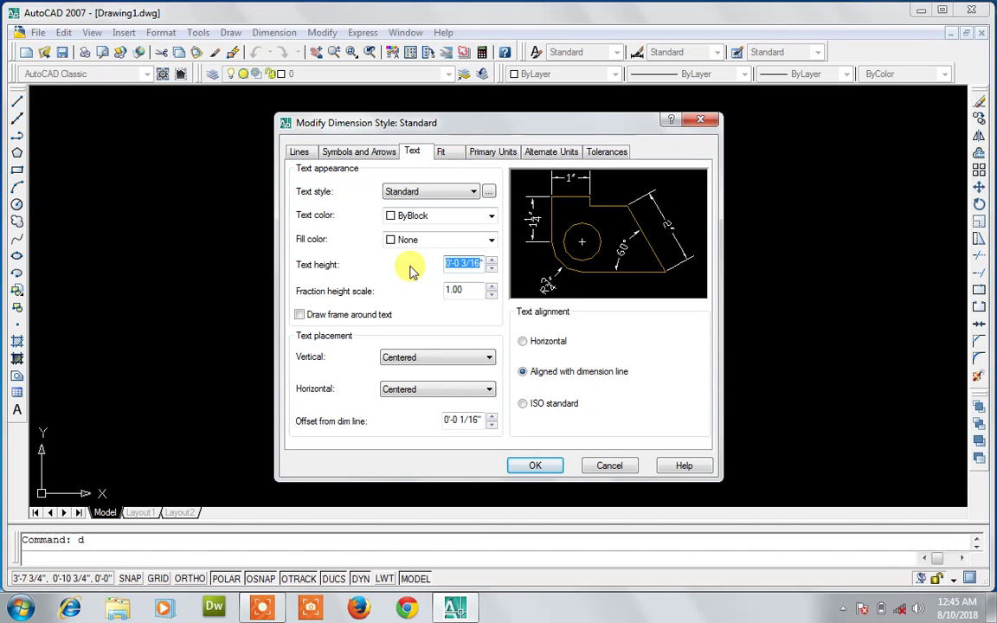
type("7")
double_click(456, 285)
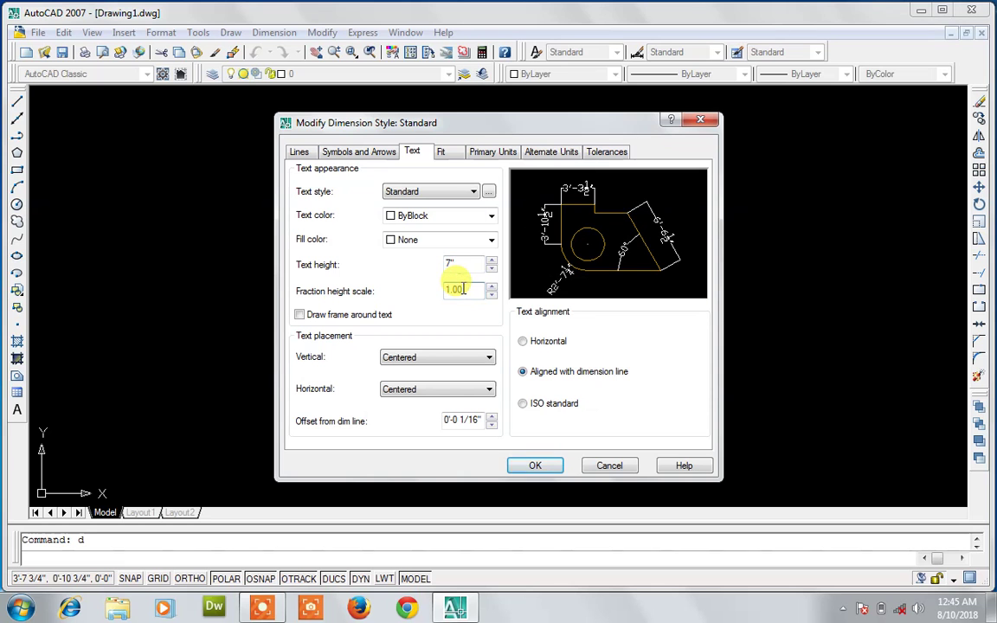
left_click(532, 467)
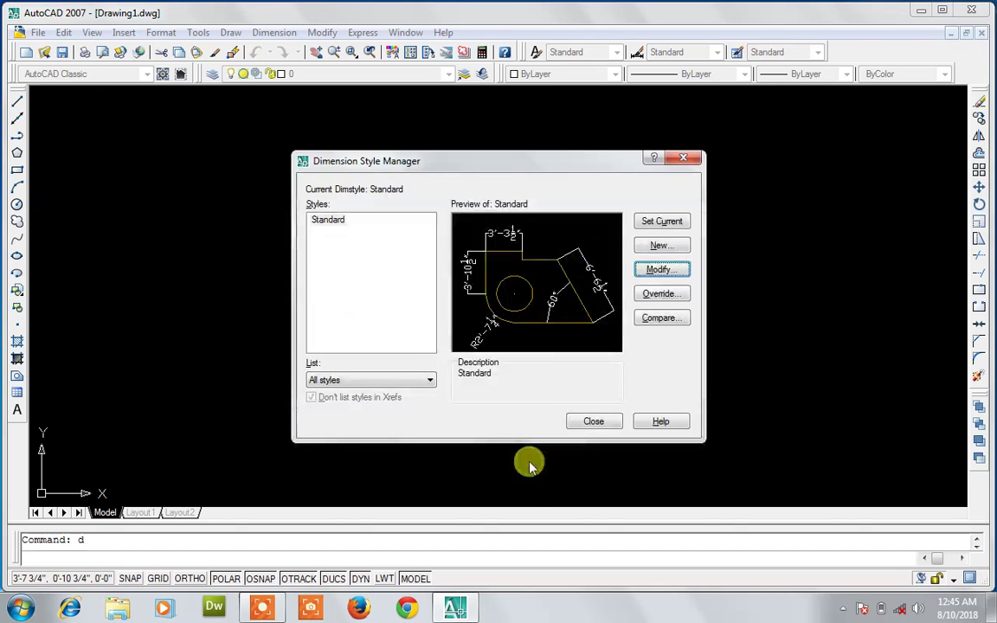
left_click(594, 420)
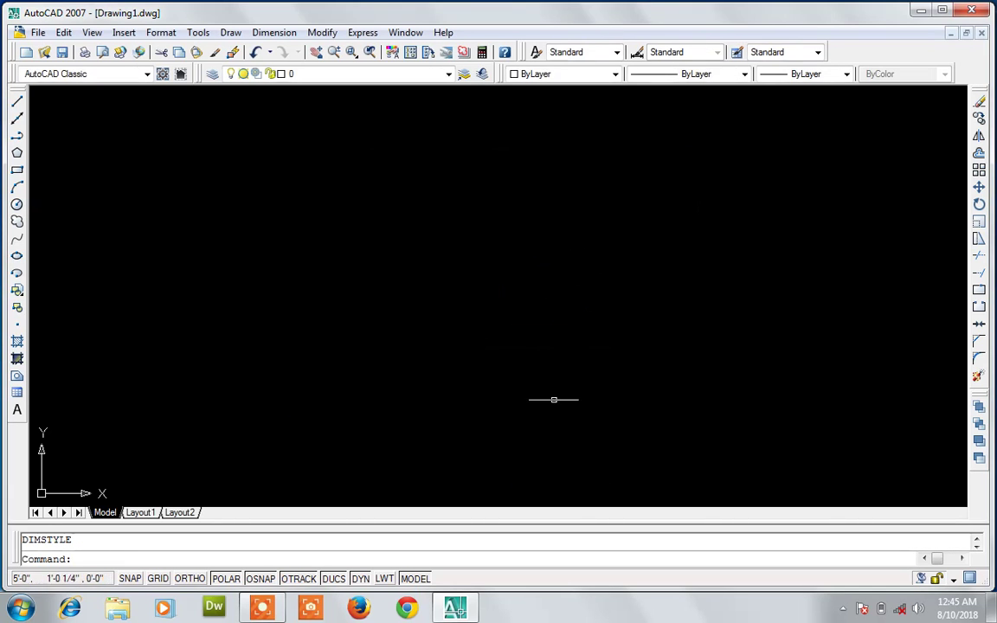
Step: Turn off the display of the UCS icon at the origin
left_click(92, 34)
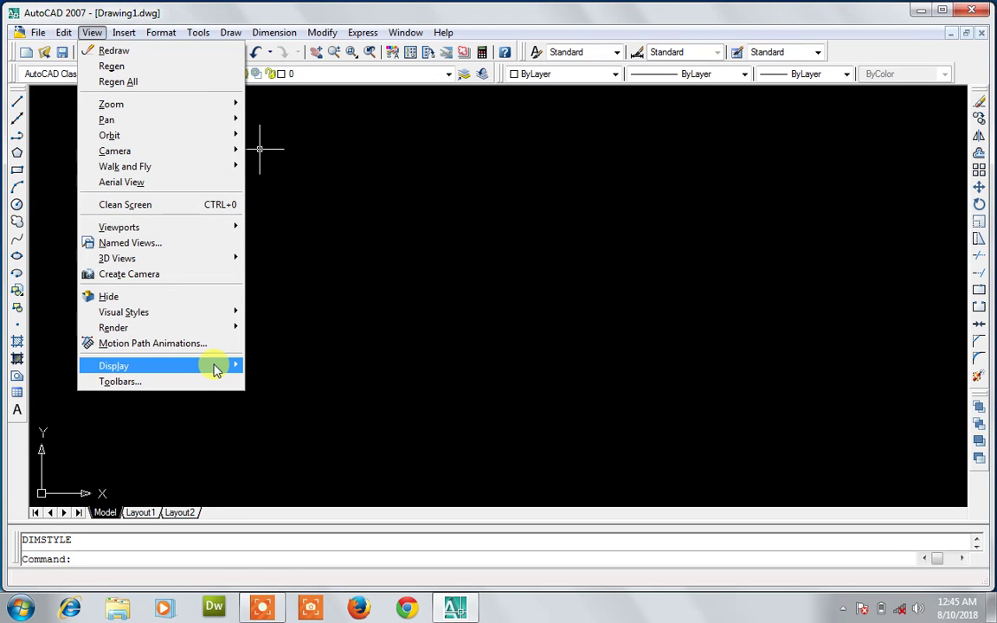
mouse_move(216, 365)
mouse_move(327, 367)
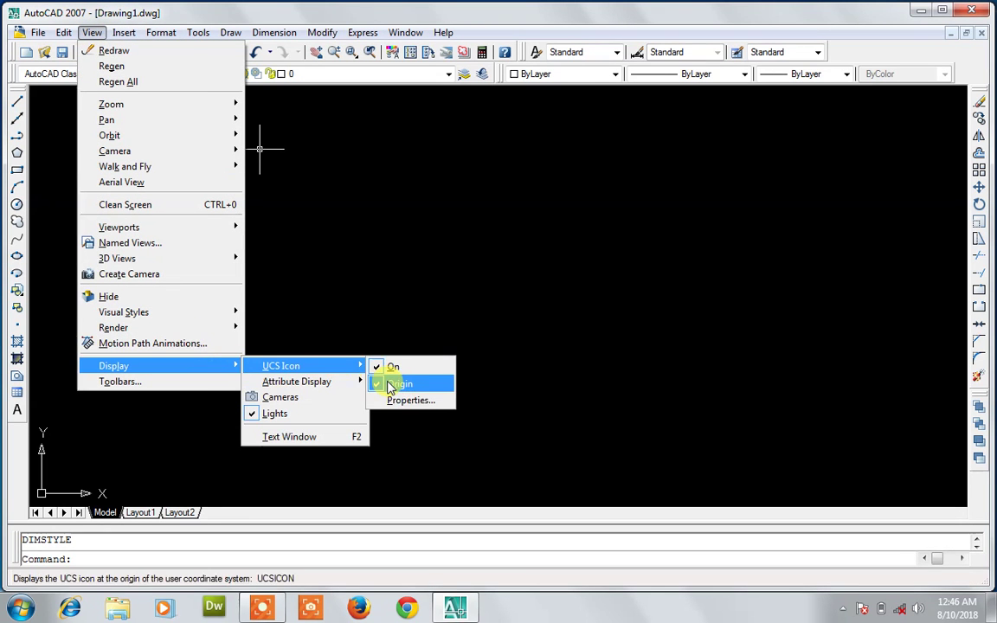
left_click(396, 383)
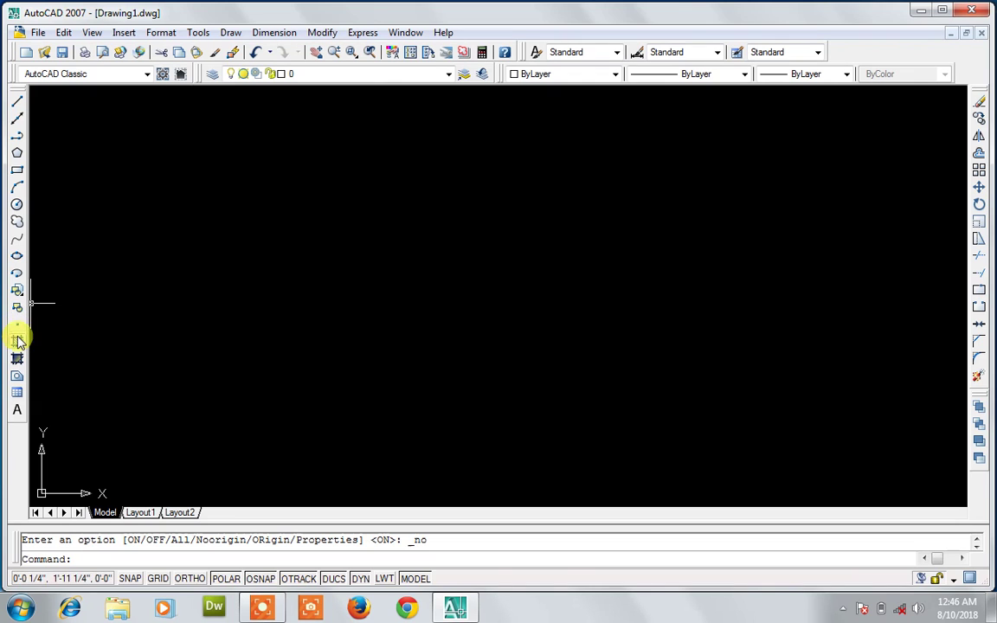
Step: Draw a small freehand rectangle left of the middle of the drawing area
type("ds")
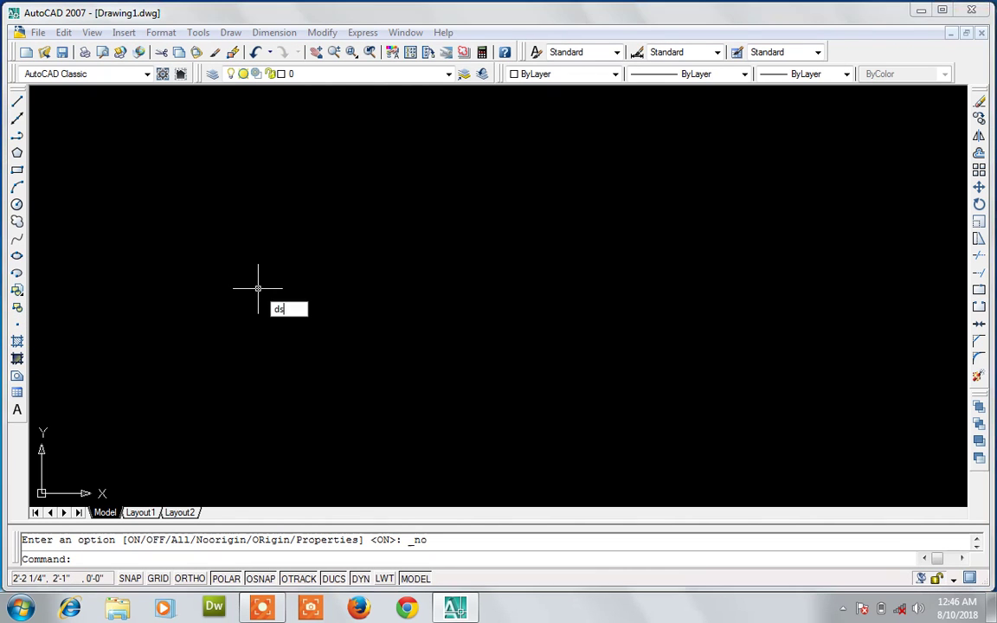
key("BackSpace")
key("BackSpace")
key("Return")
left_click(253, 251)
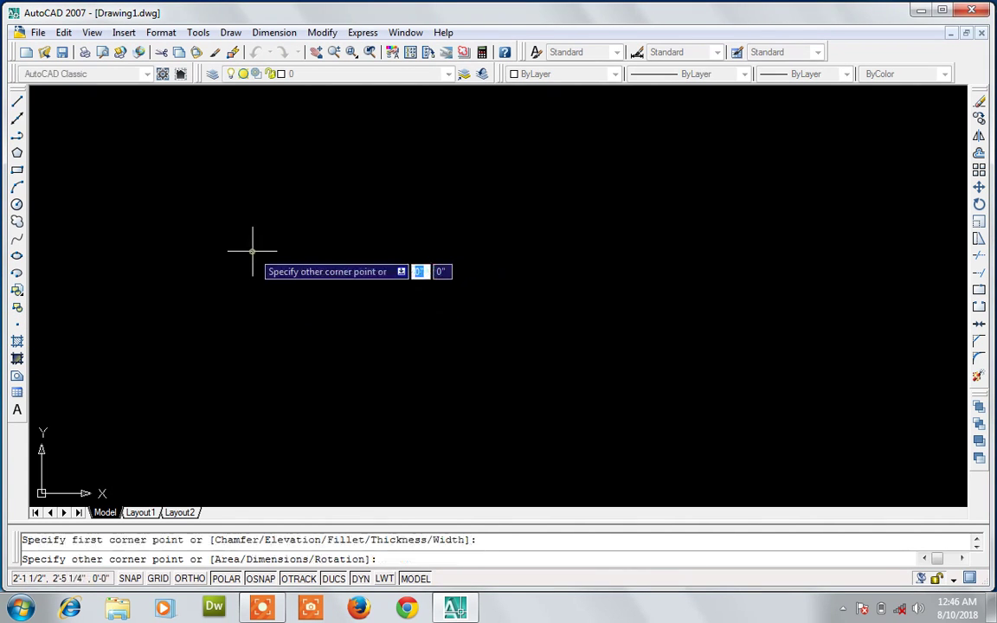
left_click(378, 362)
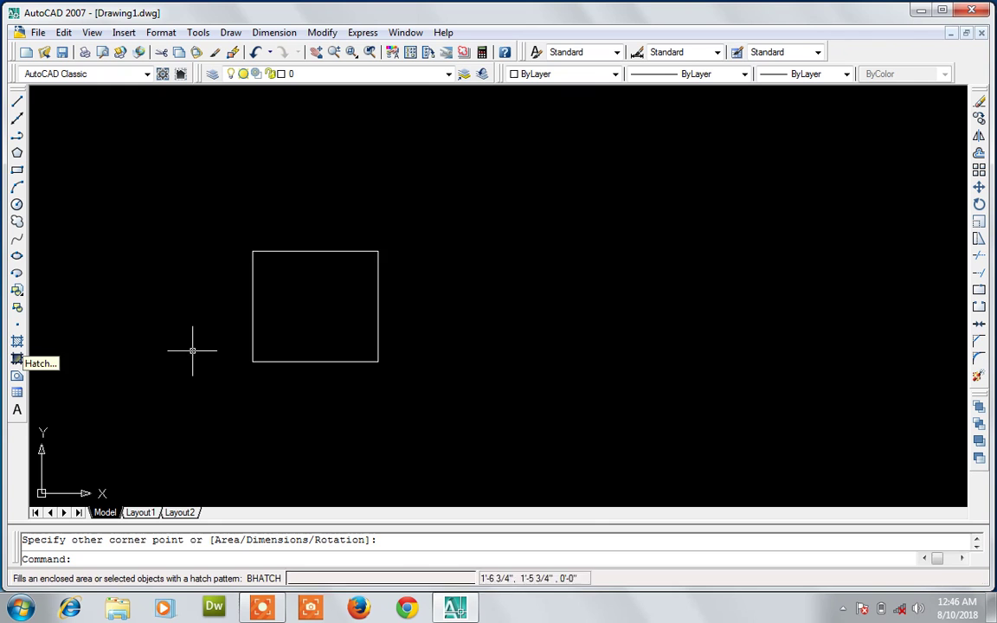
Step: Select the small freehand rectangle and delete it
left_click(297, 330)
left_click(249, 332)
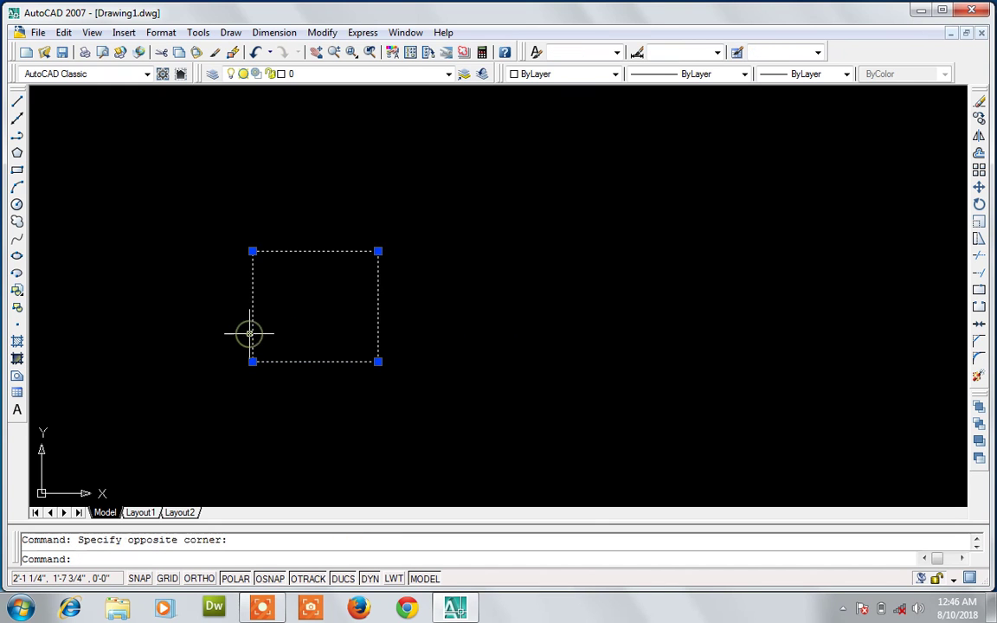
key("Delete")
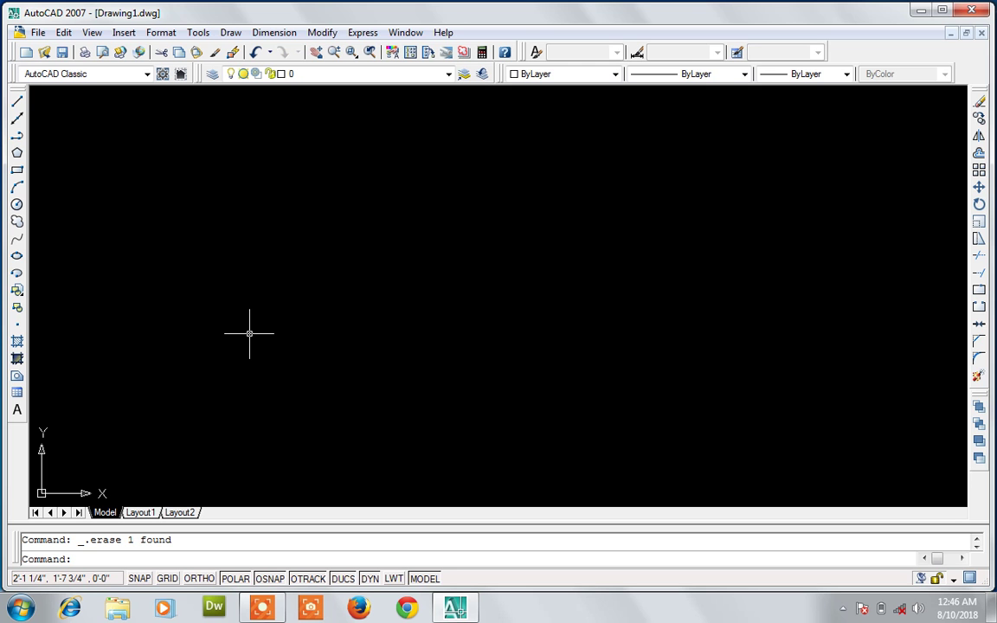
Step: Draw a rectangle 5' wide and 5' high in the drawing area and fit it in view
type("rec")
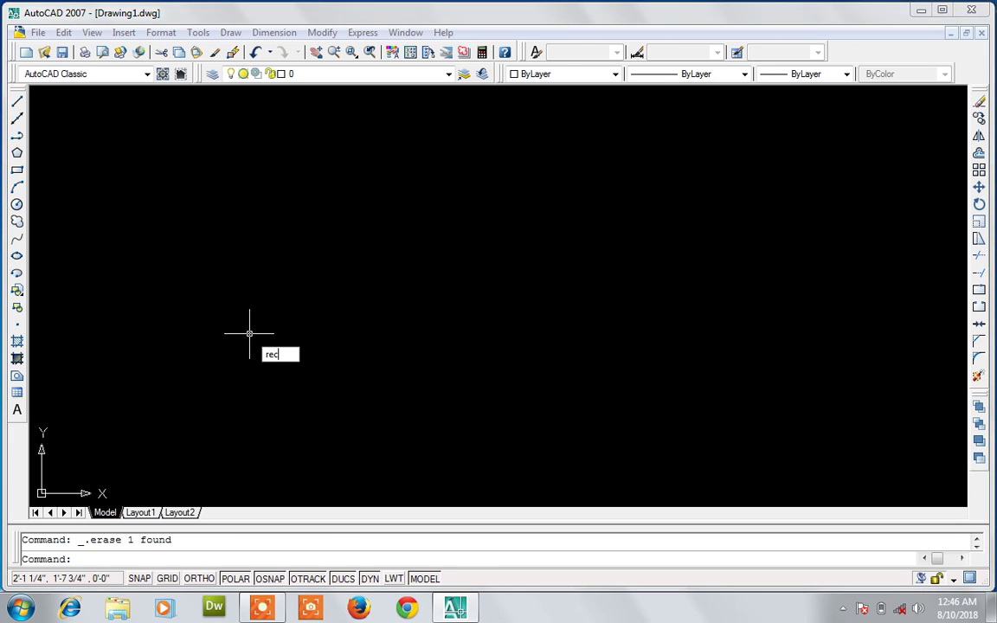
key("Return")
left_click(256, 213)
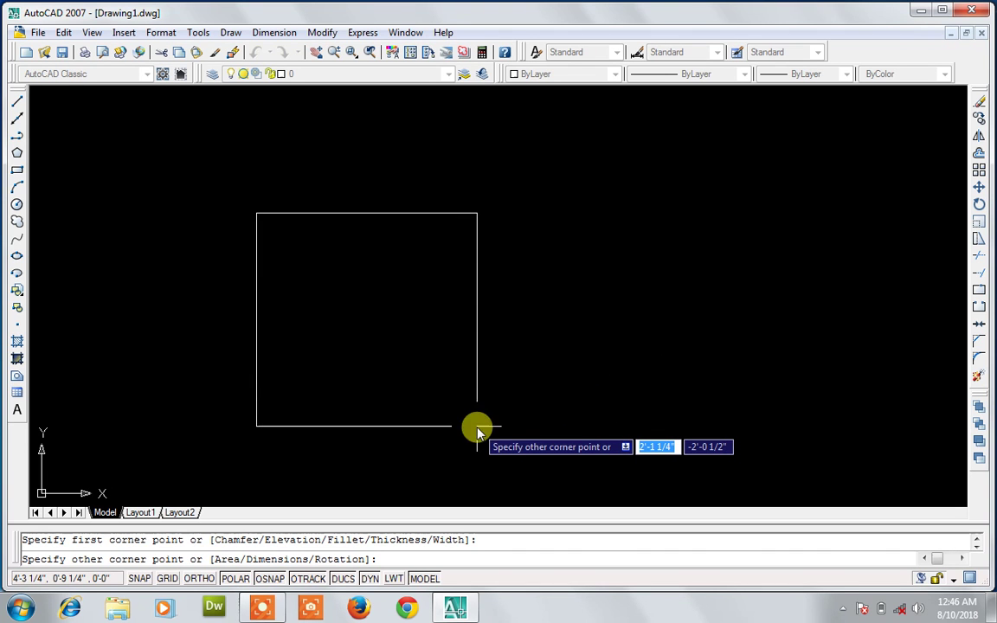
type("5'")
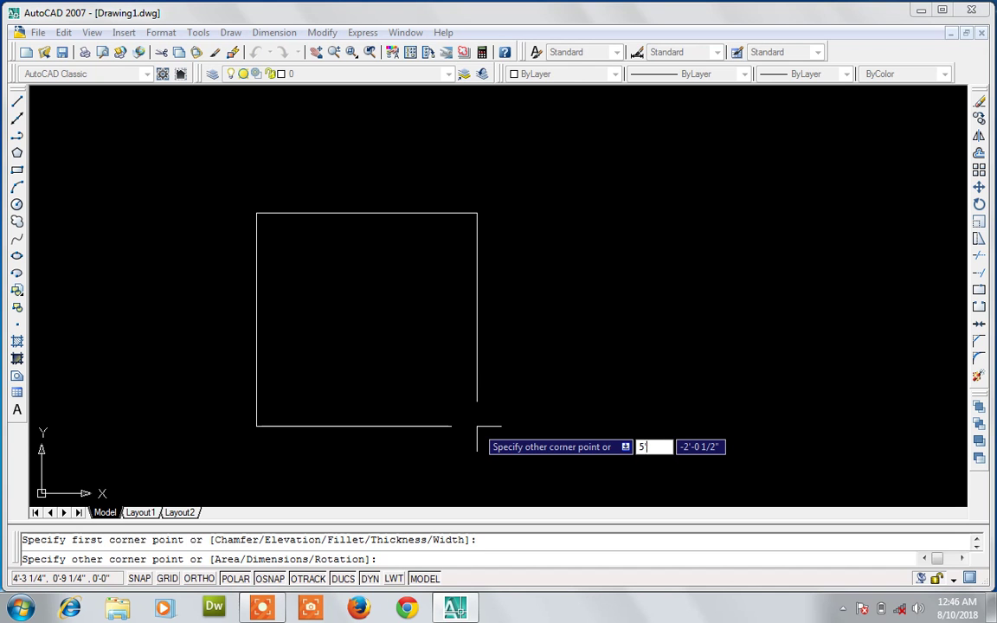
key("Tab")
type("5'")
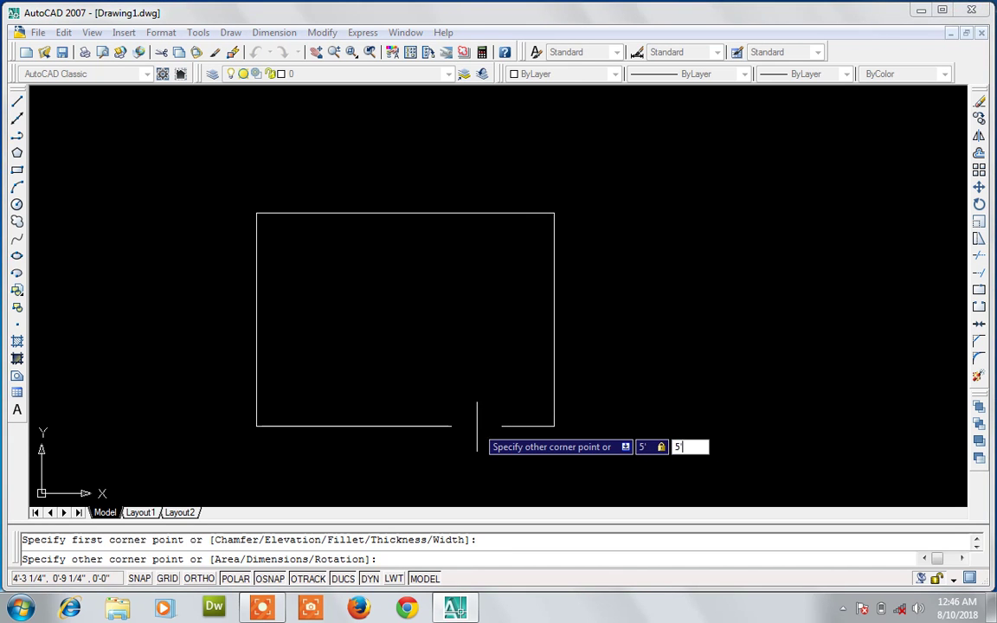
key("Return")
type("z")
key("Return")
type("e")
key("Return")
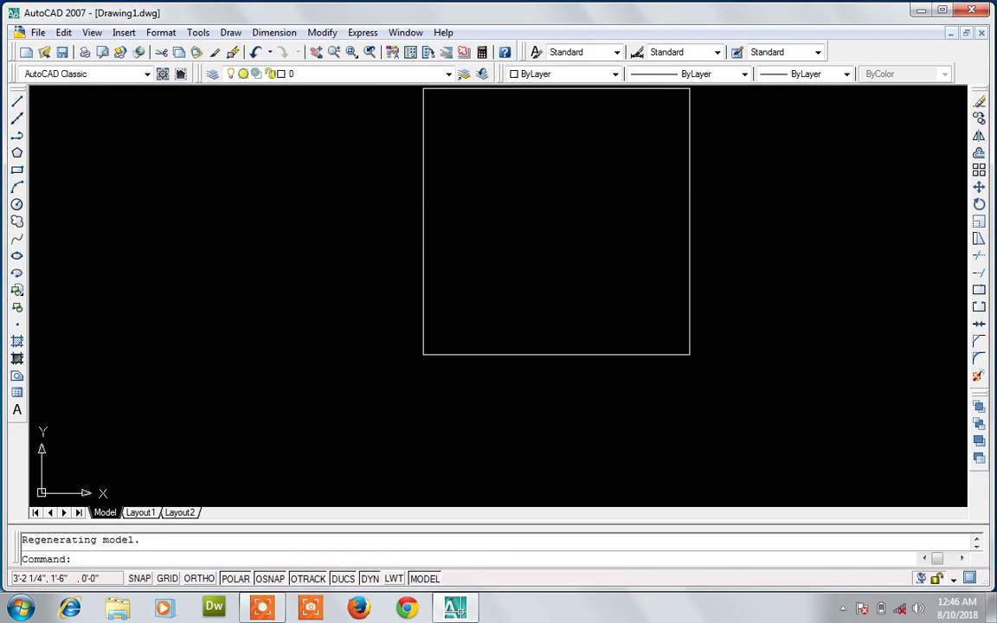
Step: Start a hatch and choose the predefined AR-B816 brick pattern
type("h")
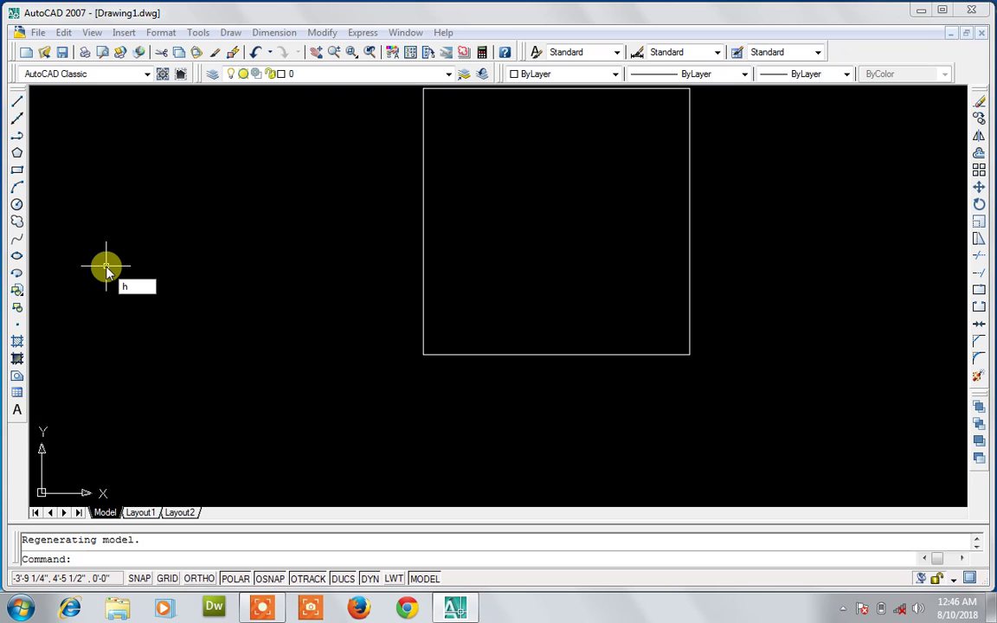
key("Return")
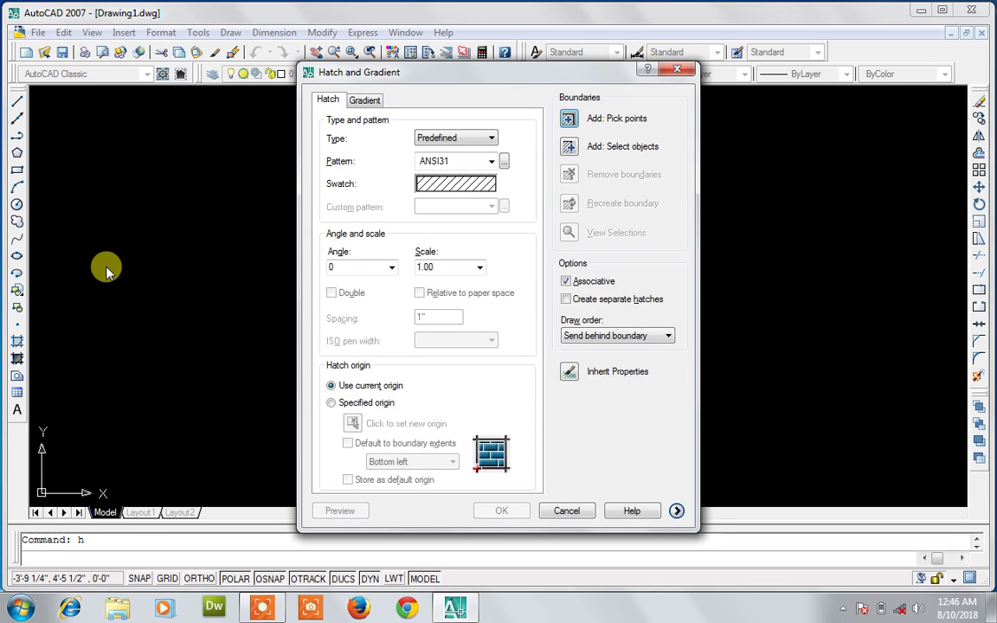
left_click(465, 184)
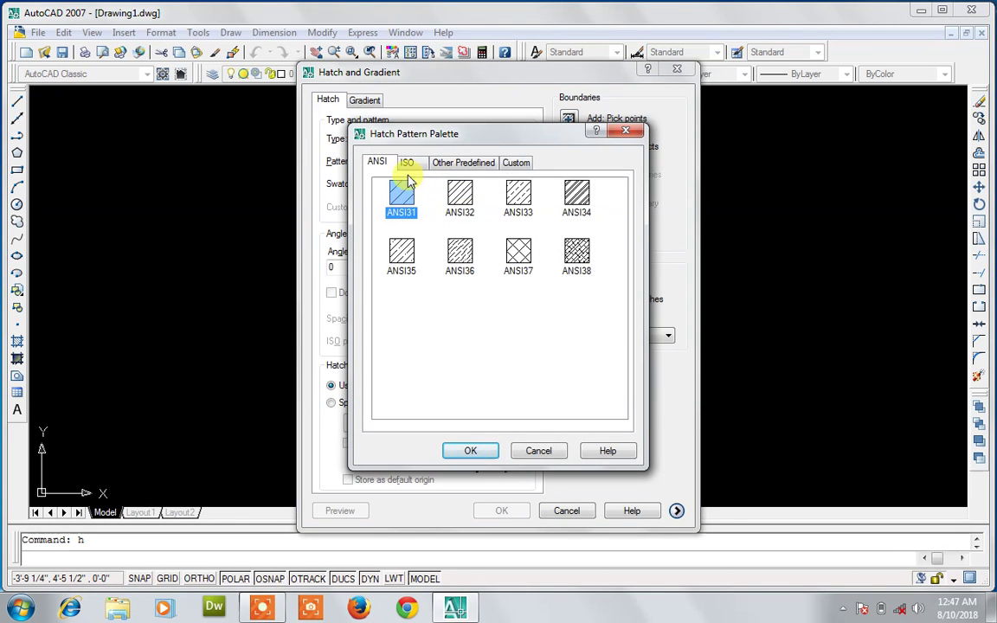
left_click(408, 164)
left_click(449, 165)
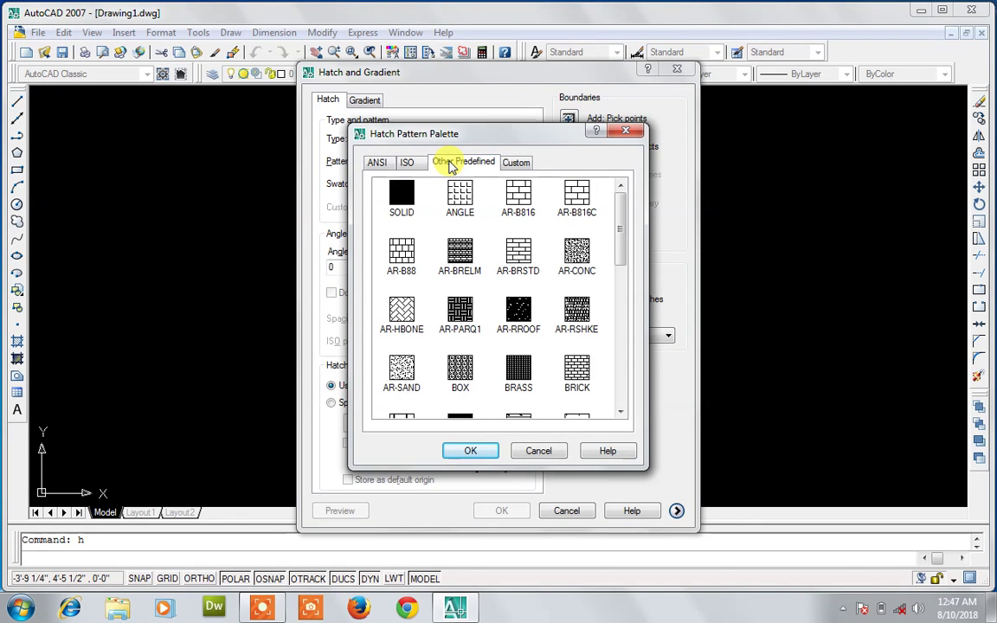
left_click(529, 202)
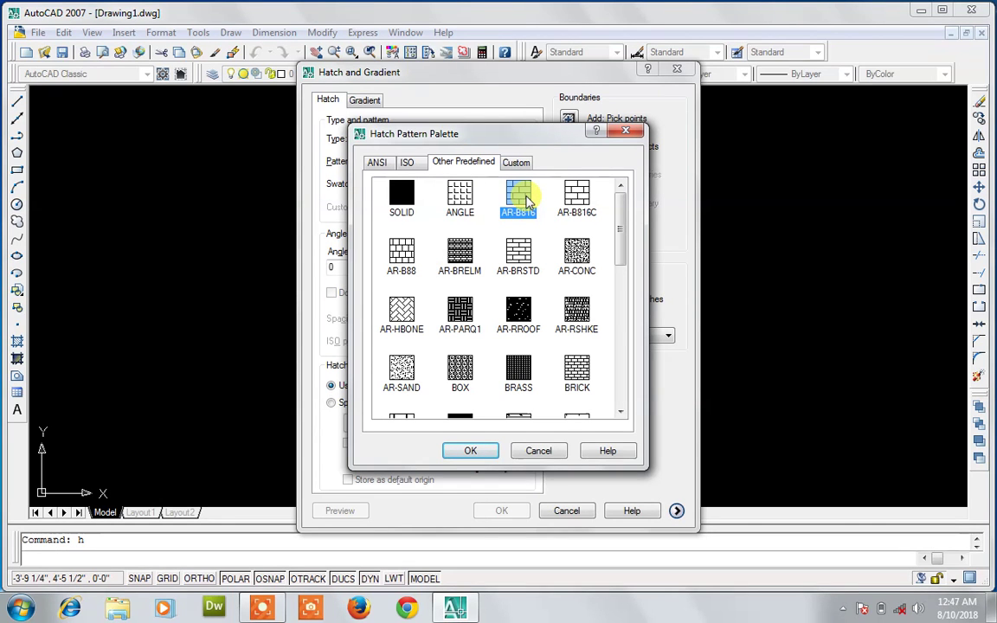
left_click(470, 451)
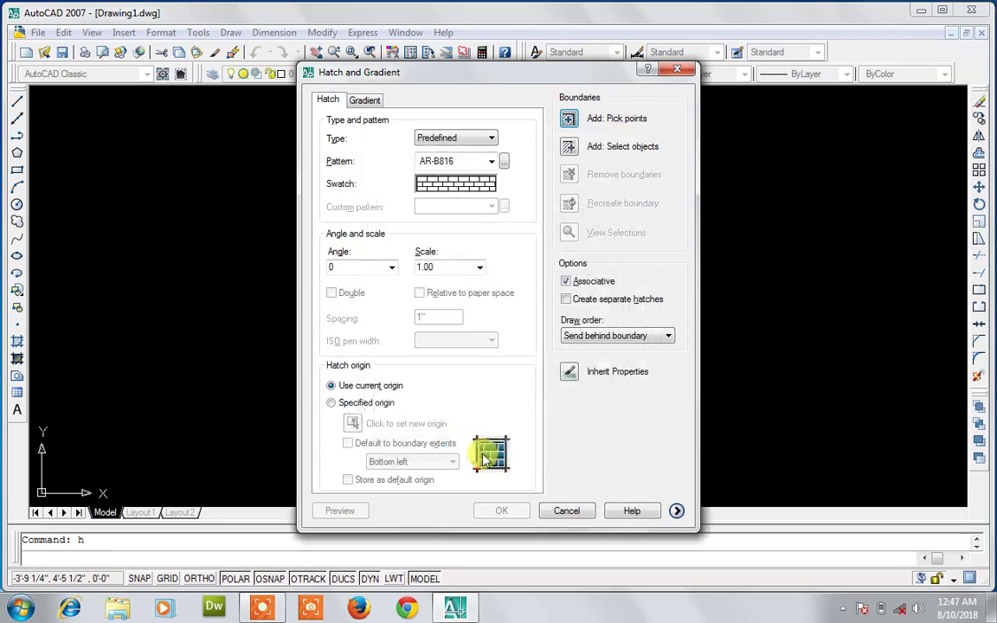
Step: Pick the inside of the 5' square as the hatch boundary and preview the AR-B816 fill
left_click(567, 120)
left_click(514, 204)
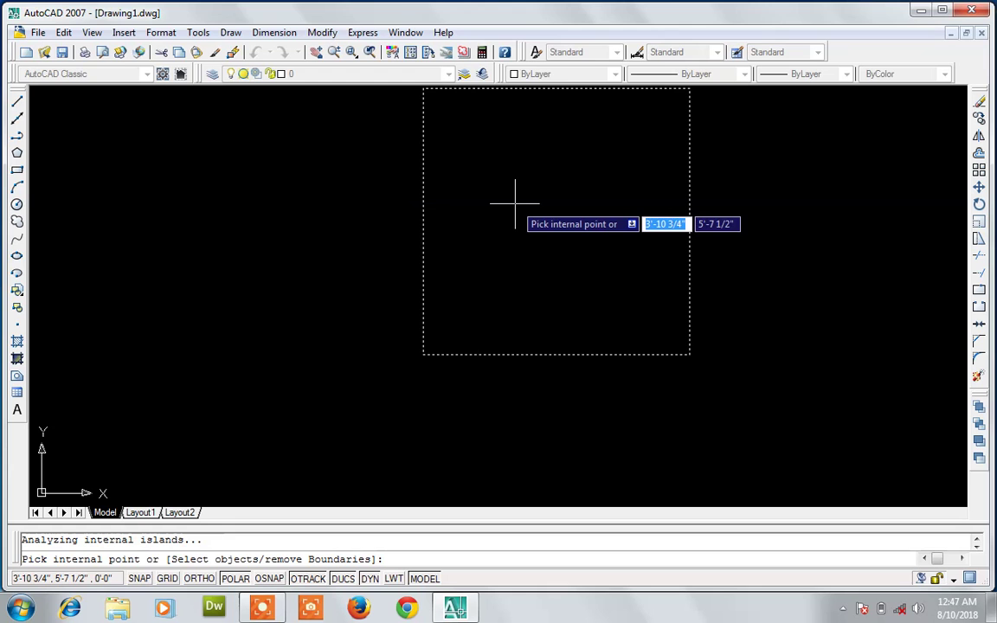
key("Return")
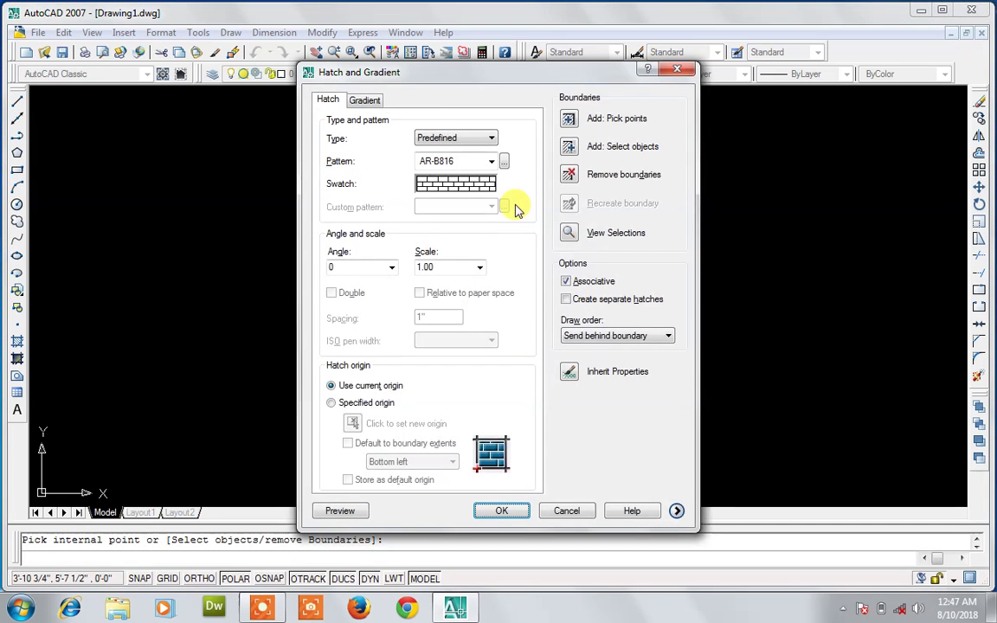
left_click(356, 512)
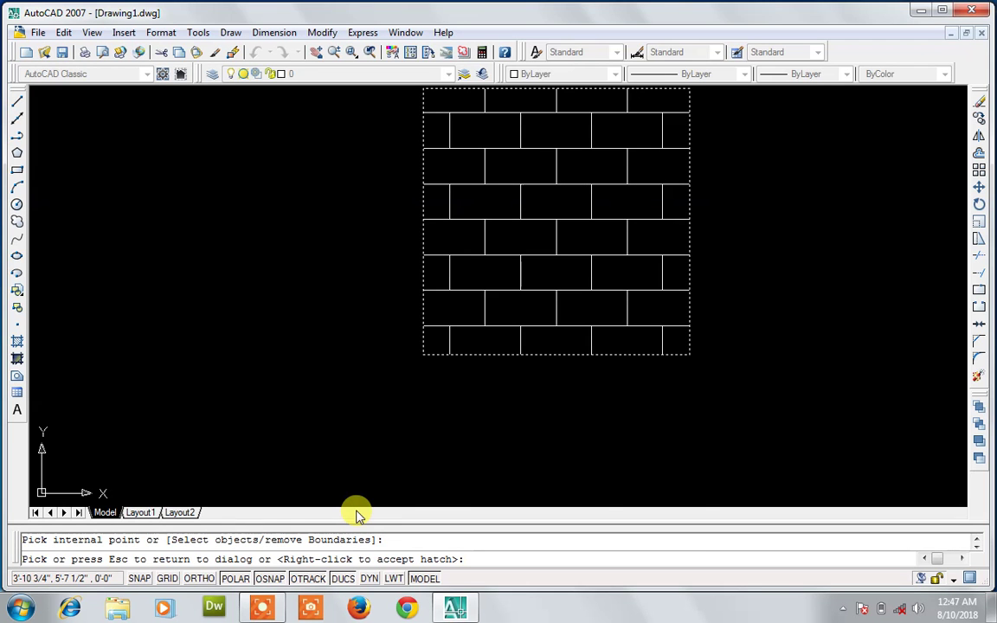
key("Escape")
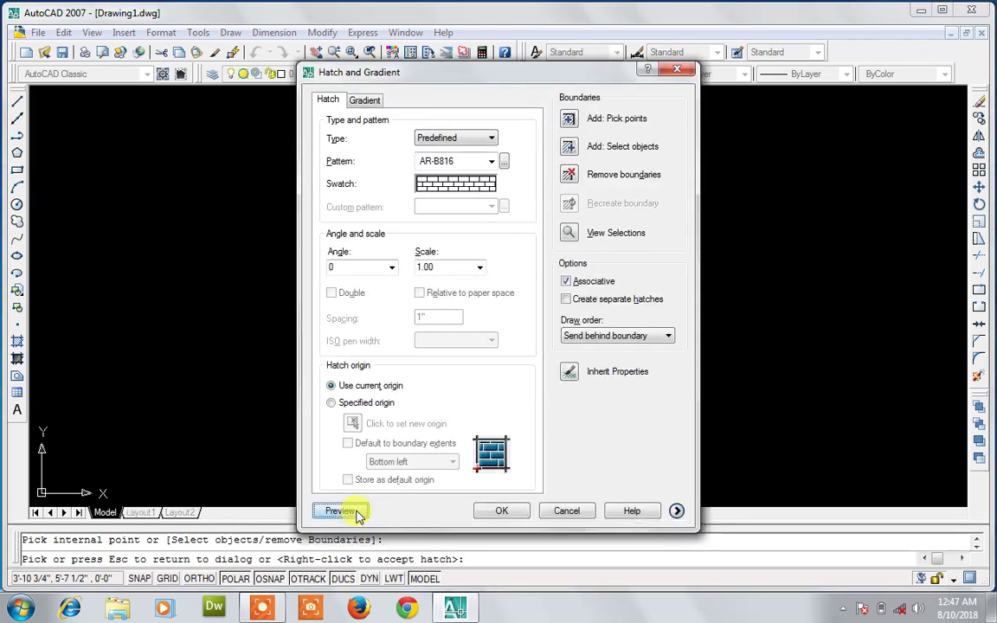
left_click(570, 119)
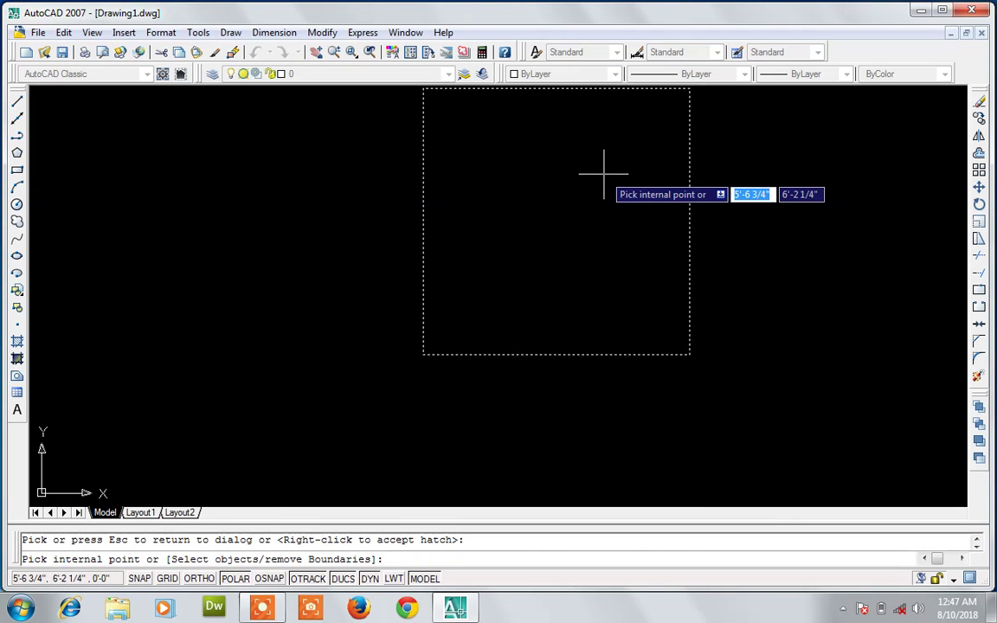
left_click(603, 173)
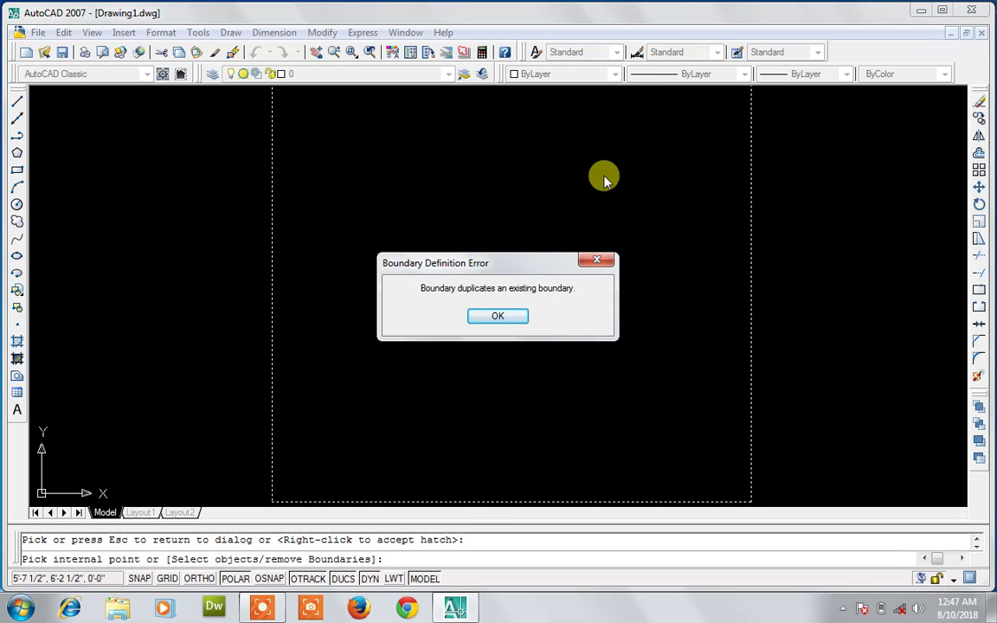
double_click(511, 319)
key("Escape")
key("Escape")
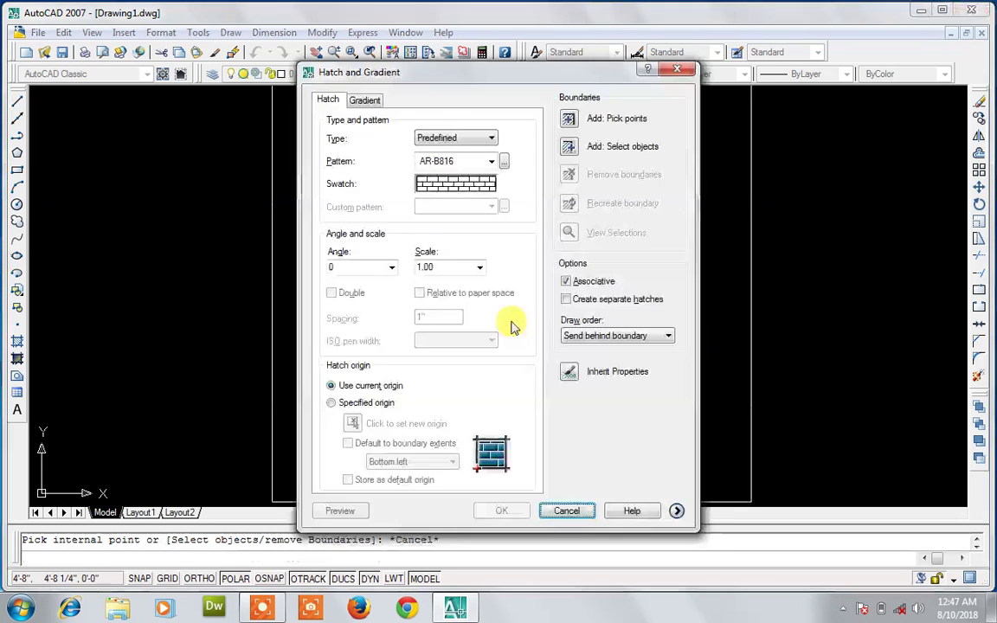
key("Escape")
Step: Start a new hatch and pick a point inside the 5' square as its boundary
type("h")
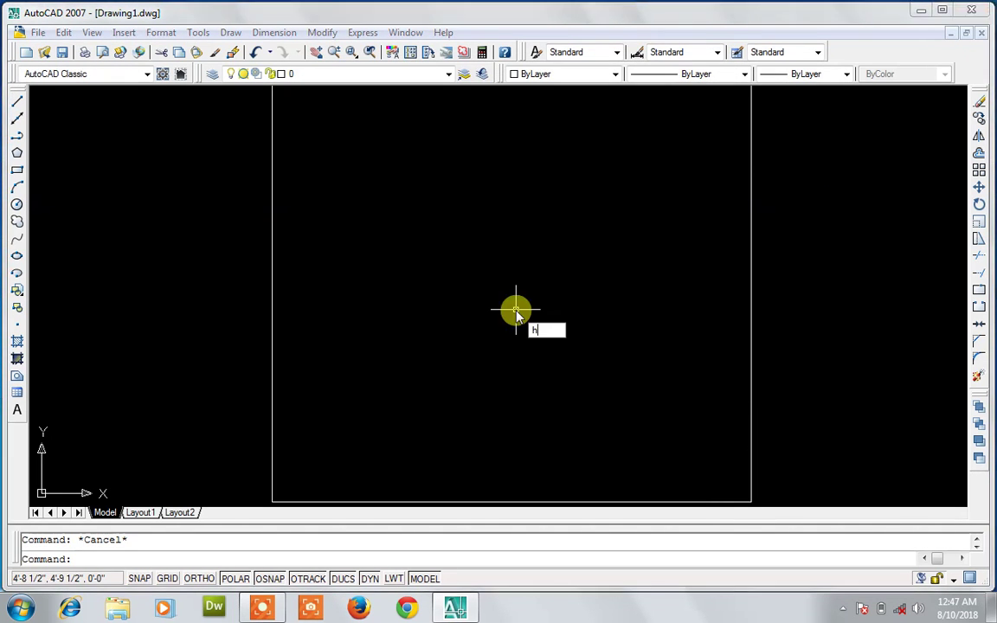
key("Return")
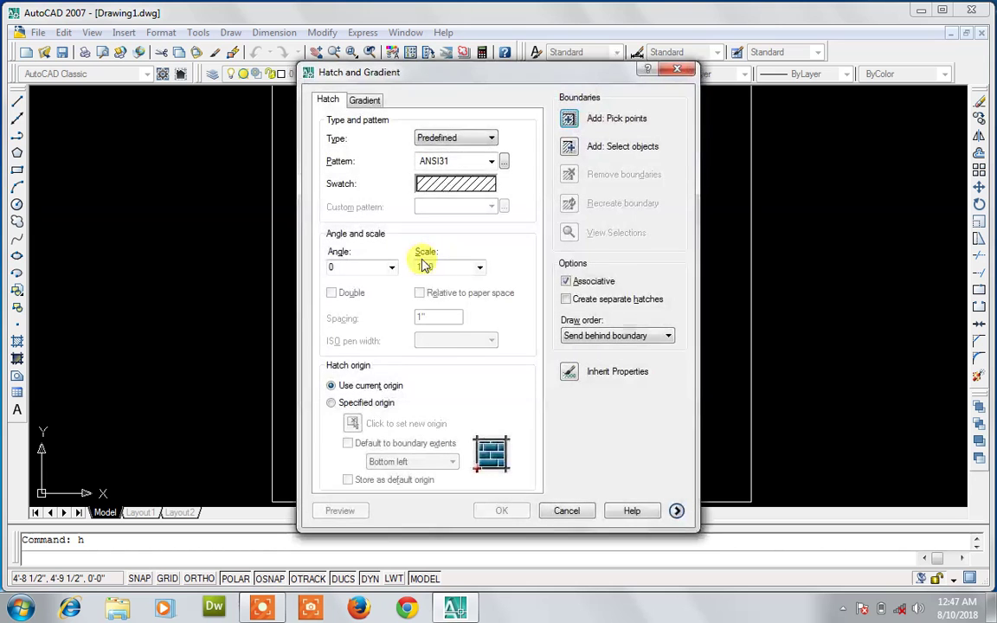
left_click(571, 120)
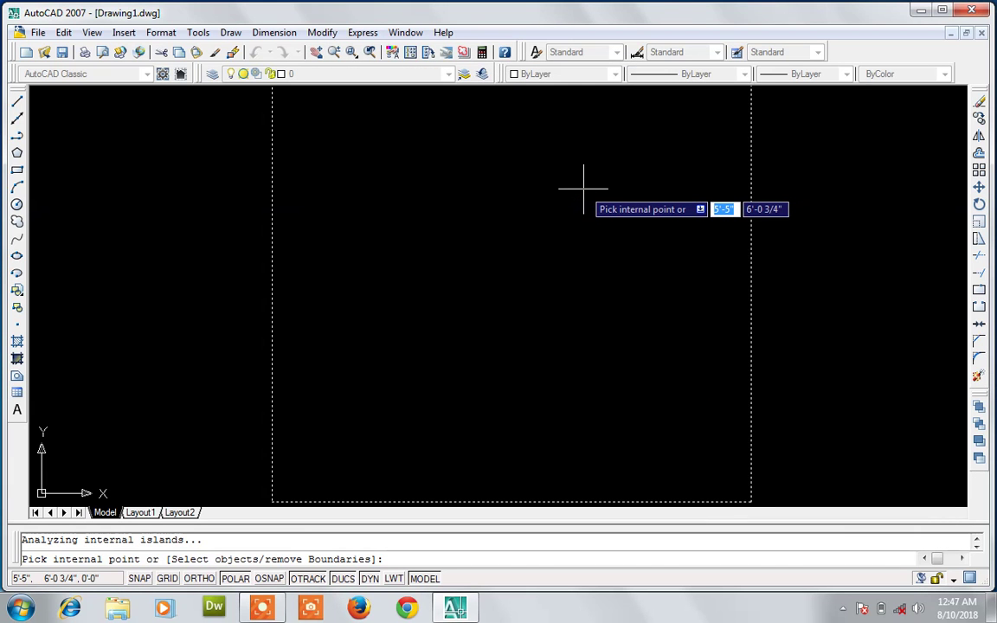
left_click(583, 187)
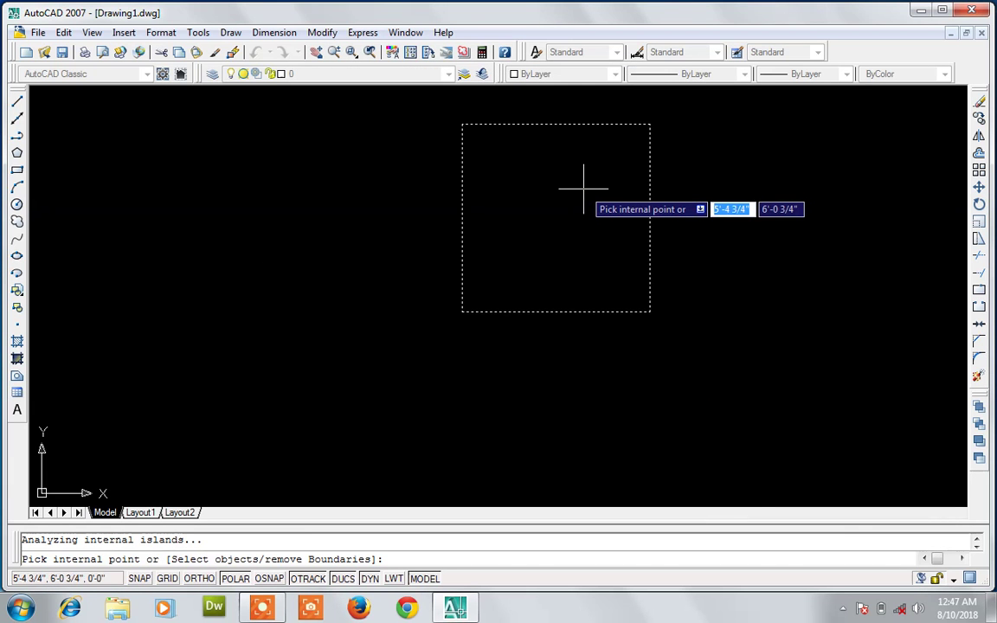
key("Return")
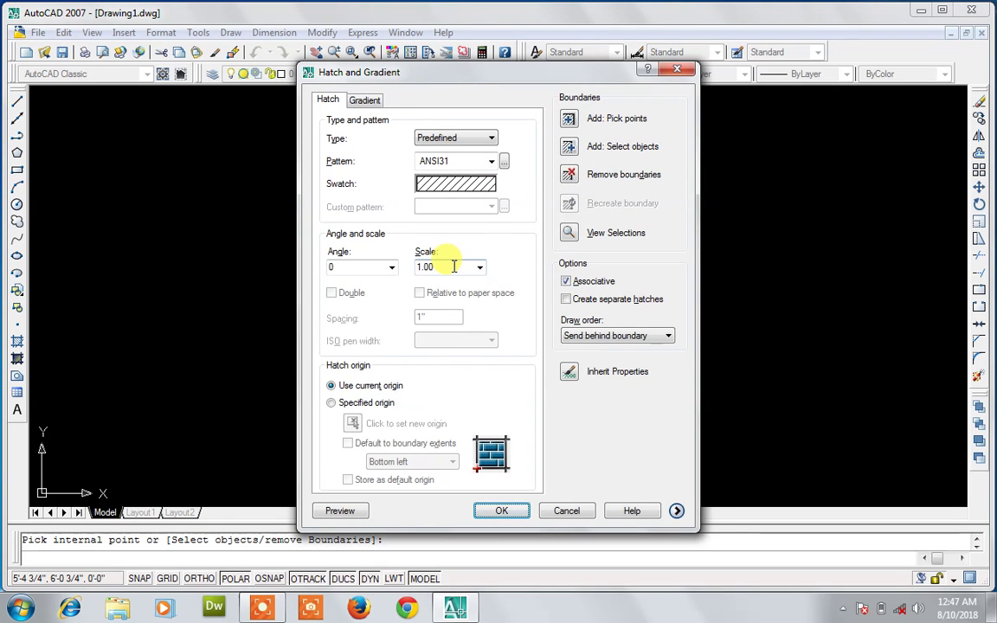
Step: Set the hatch pattern to the predefined AR-B816 and preview it in the square
left_click(485, 188)
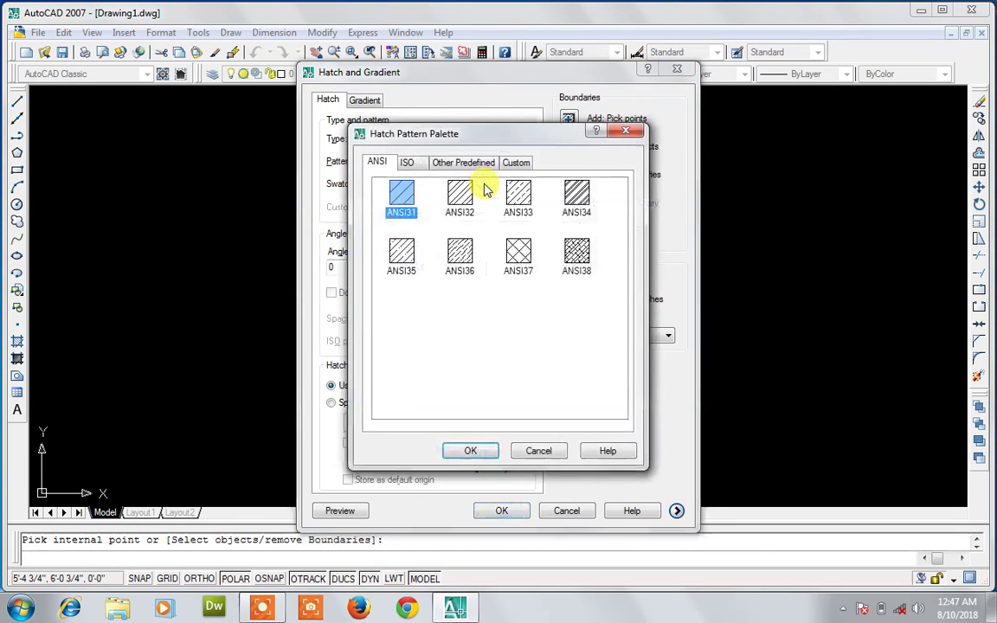
left_click(472, 162)
left_click(520, 204)
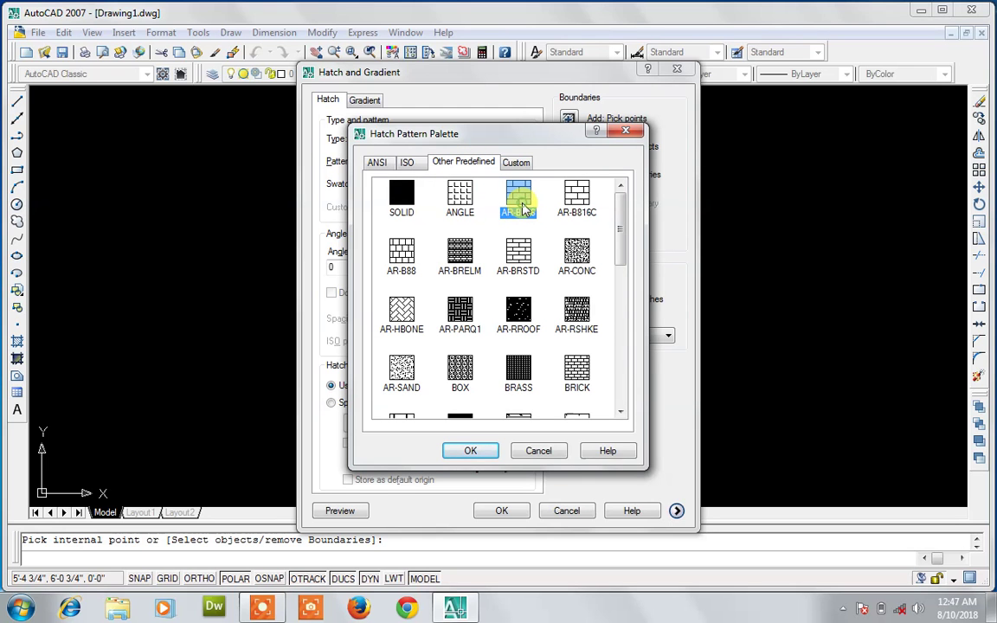
left_click(487, 451)
left_click(357, 507)
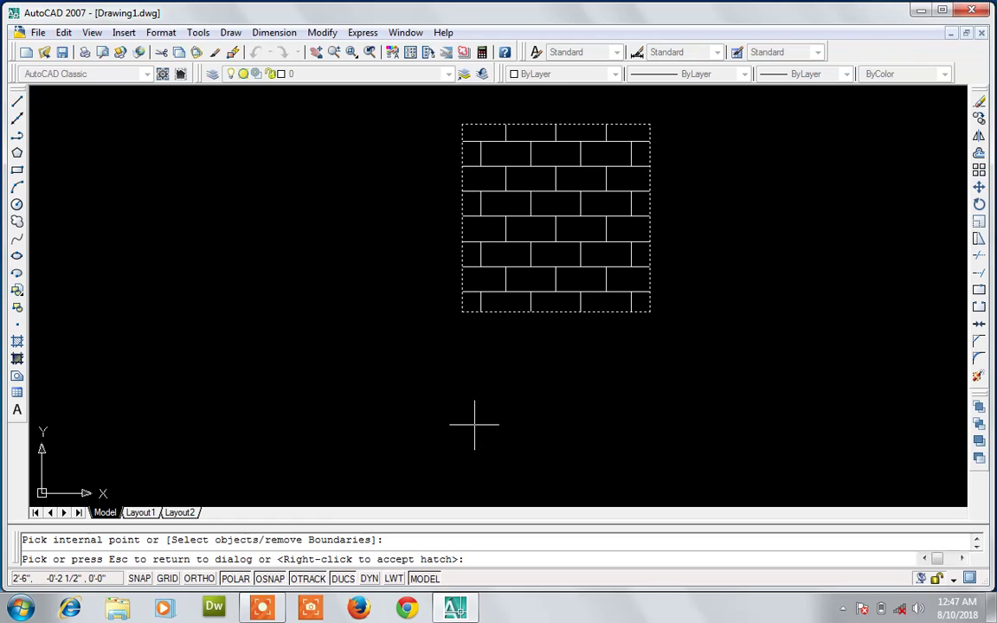
left_click(474, 425)
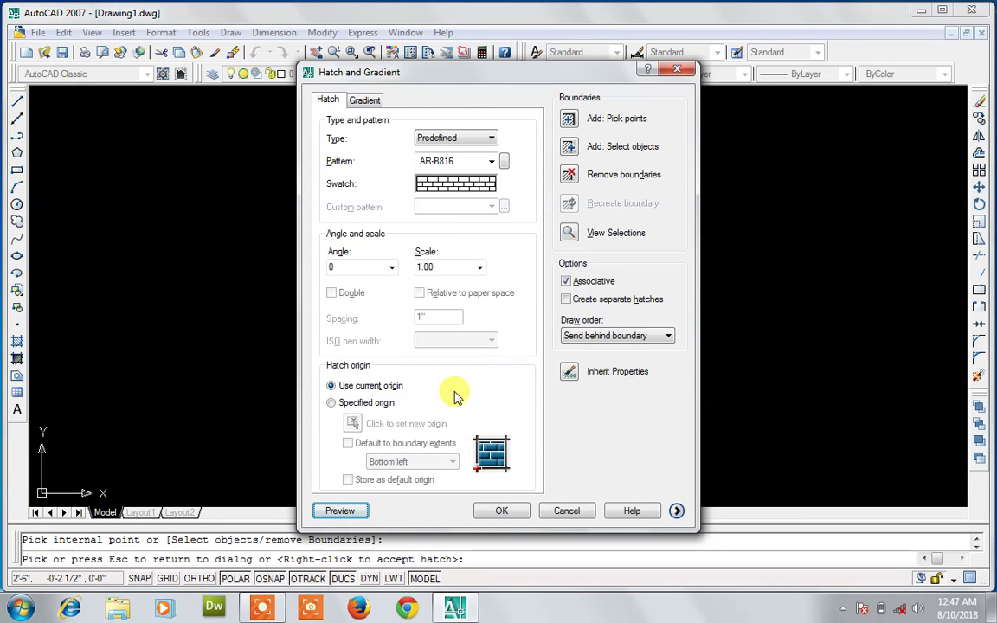
Step: Set the hatch scale to 2 and preview the pattern in the square
left_click(480, 268)
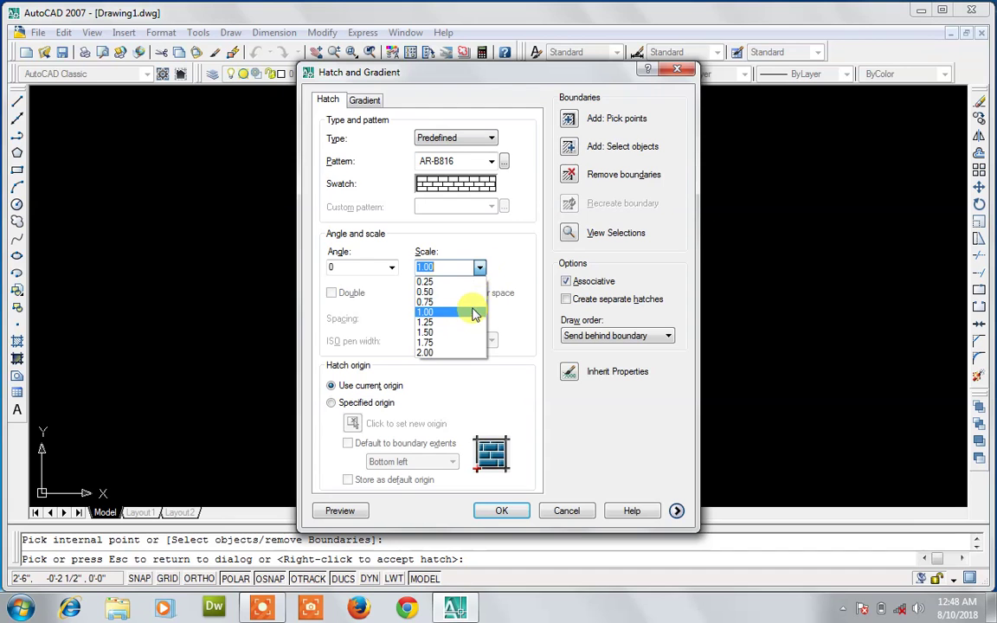
left_click(455, 265)
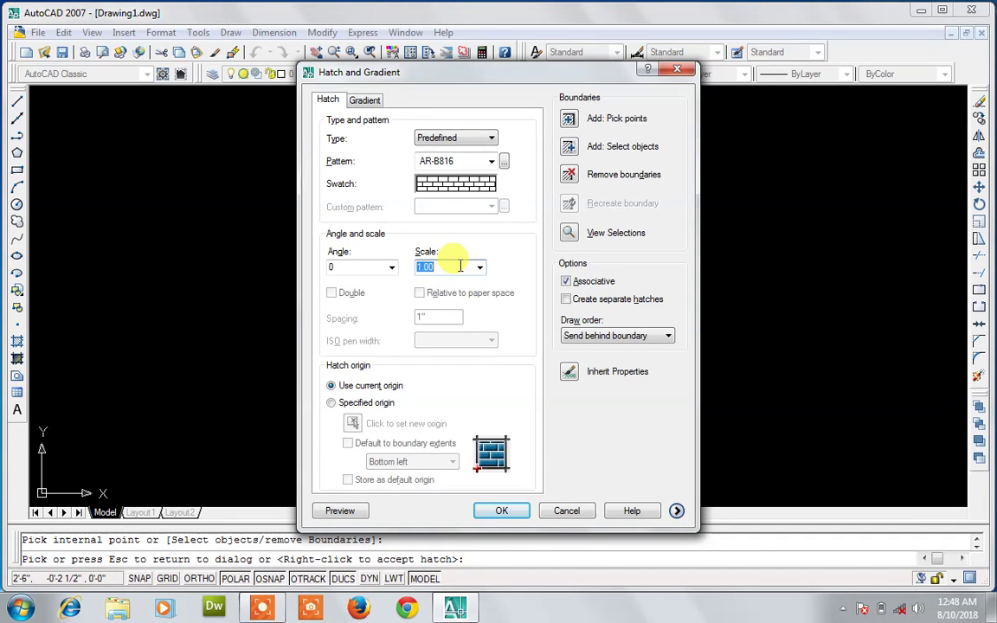
type("2")
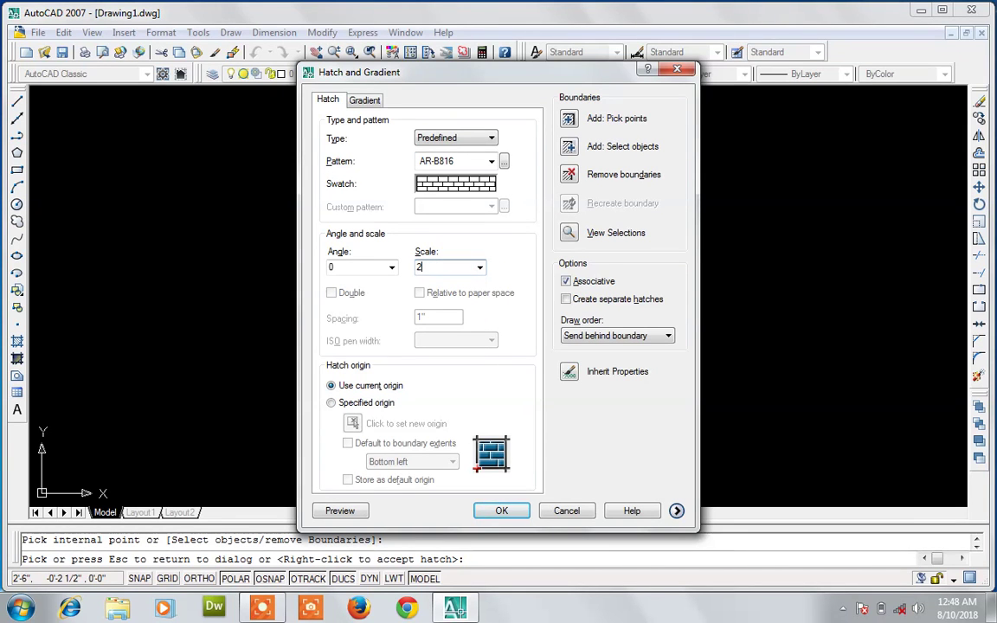
left_click(335, 511)
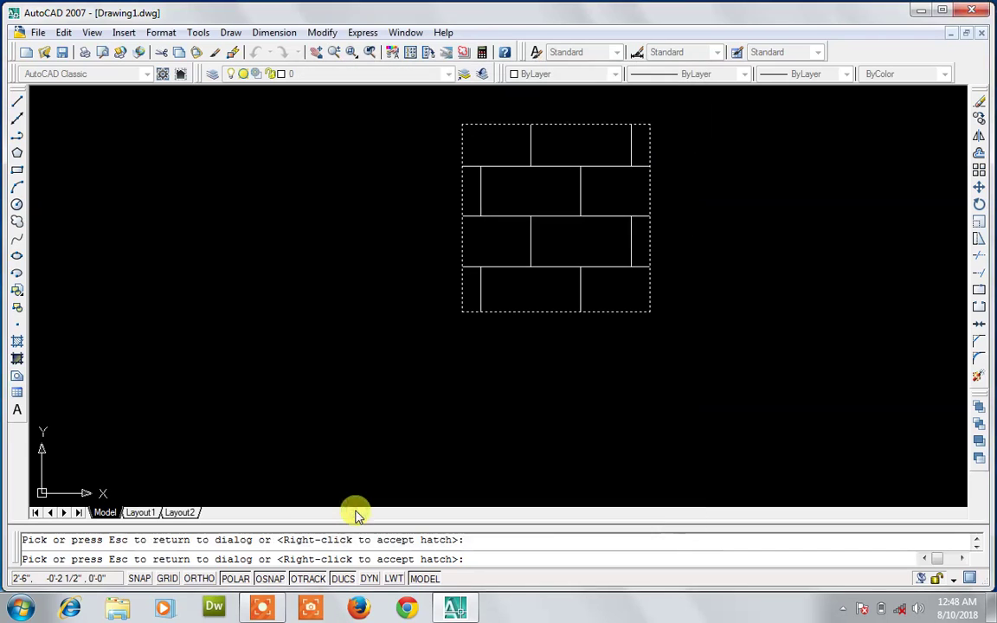
left_click(585, 273)
Step: Set the hatch scale to .50 and preview the brick pattern in the square
double_click(431, 265)
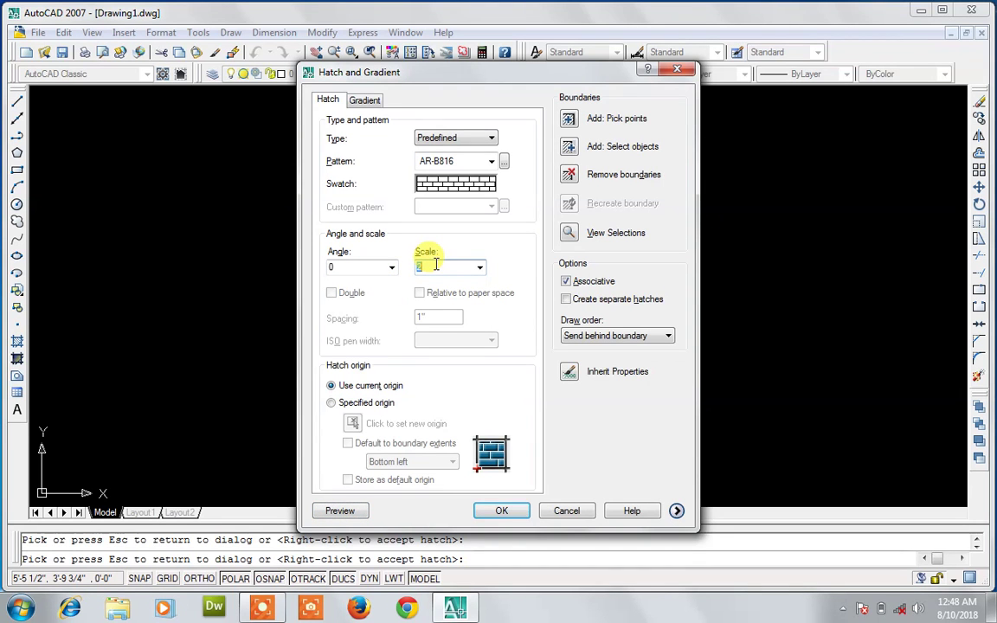
key("BackSpace")
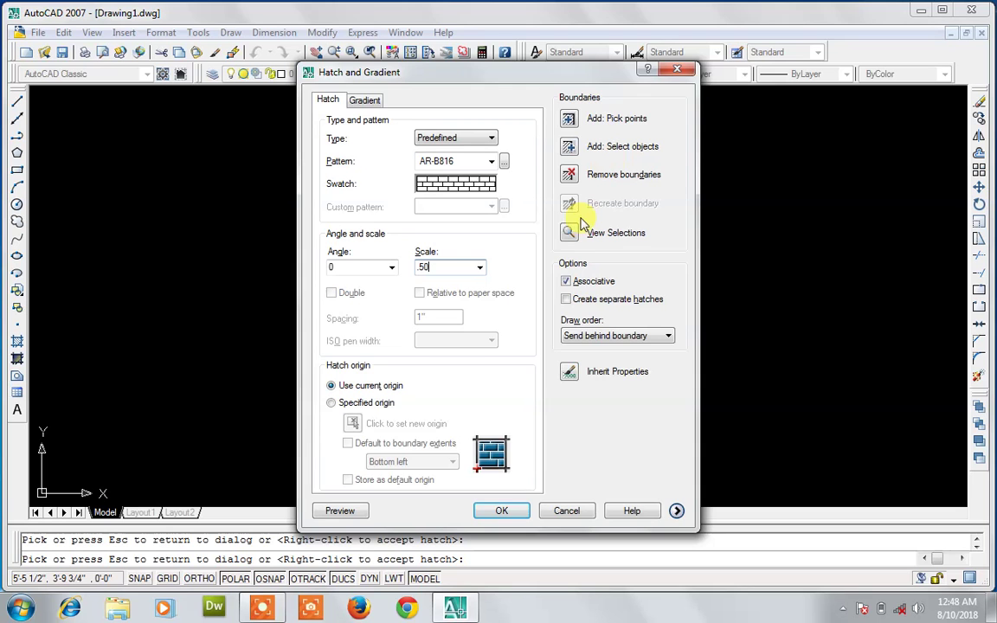
left_click(340, 510)
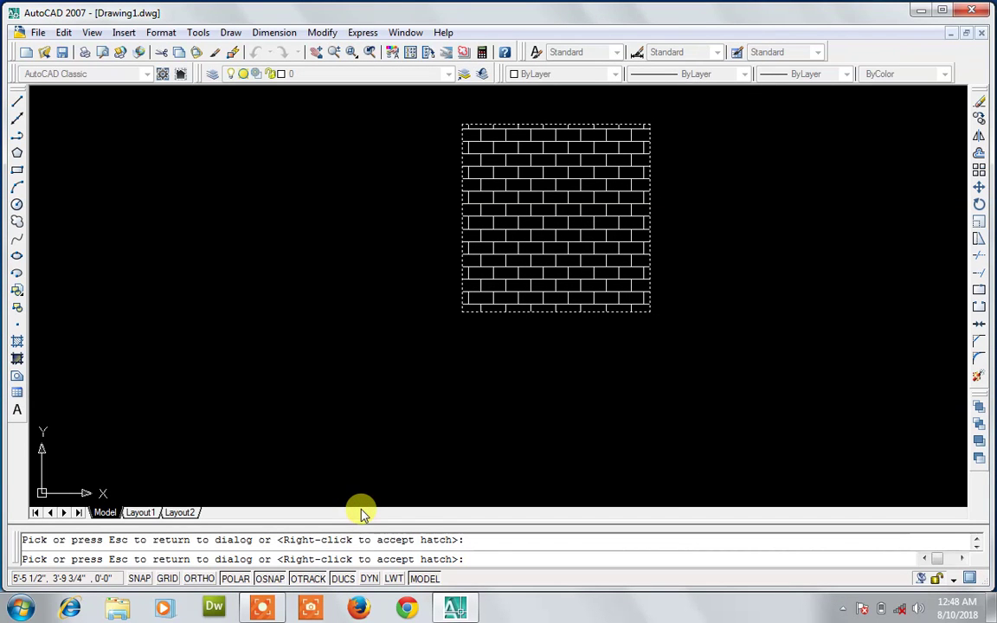
key("Escape")
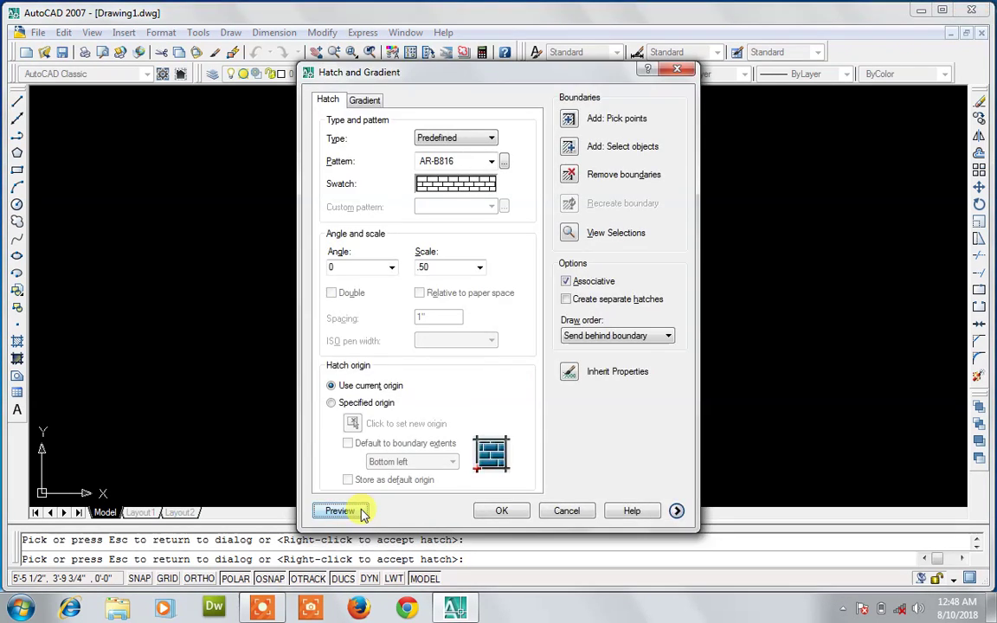
Step: Set the hatch angle to 45, preview it, and apply the hatch to the square
double_click(336, 266)
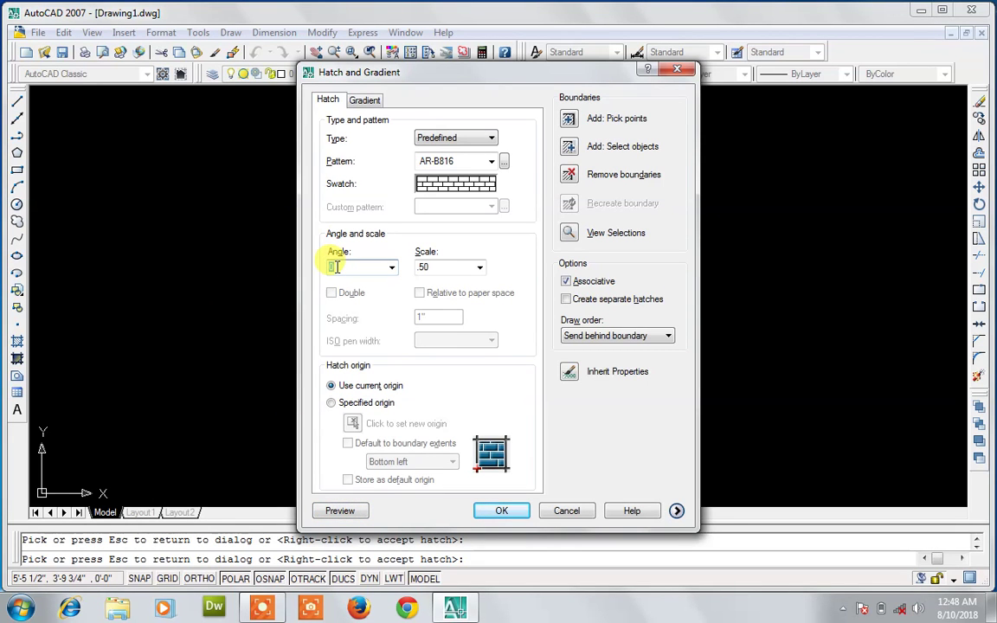
type("45")
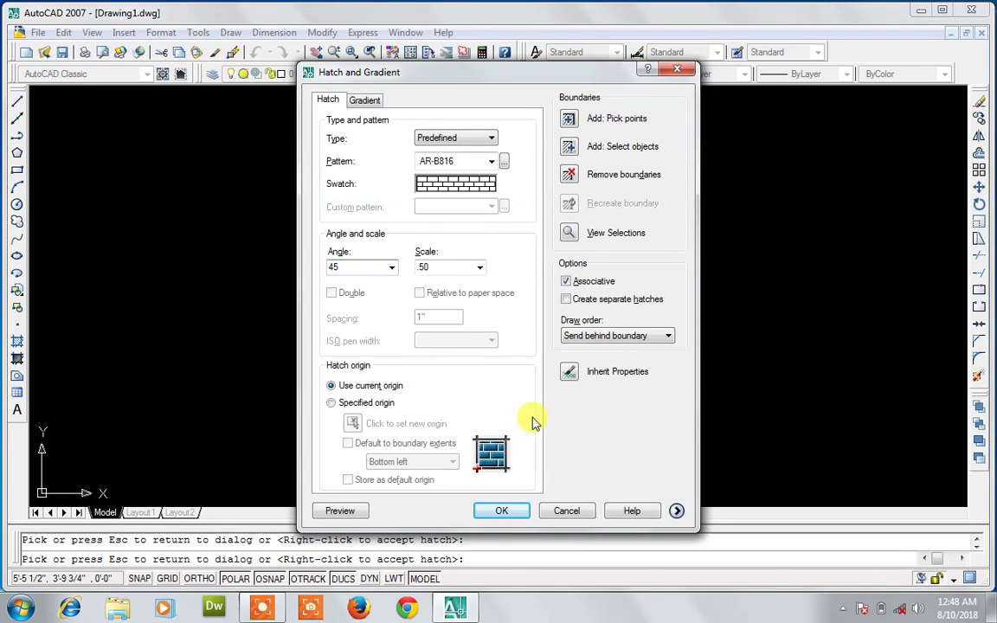
left_click(340, 510)
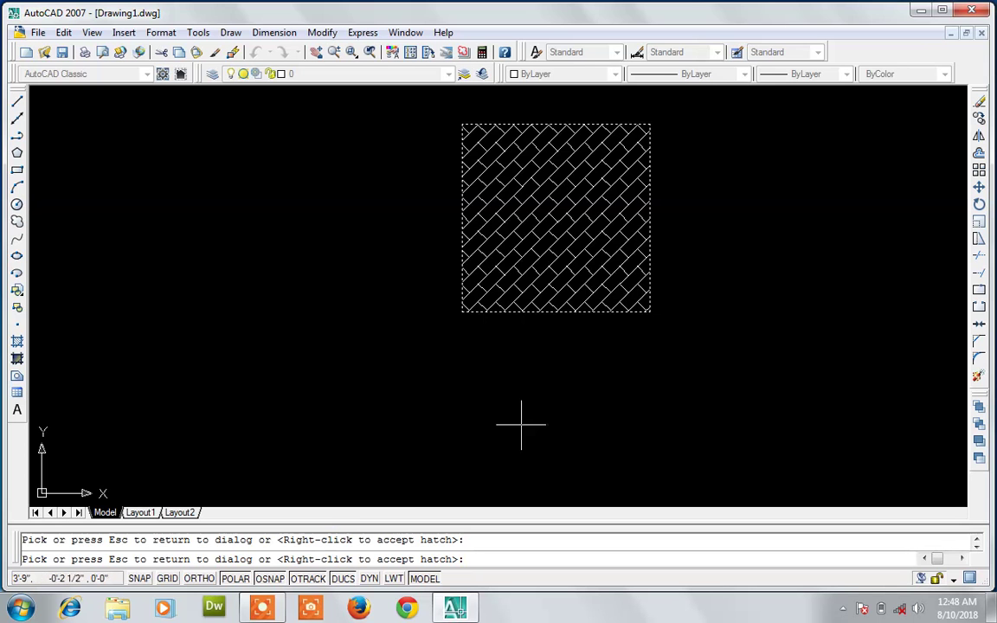
left_click(550, 240)
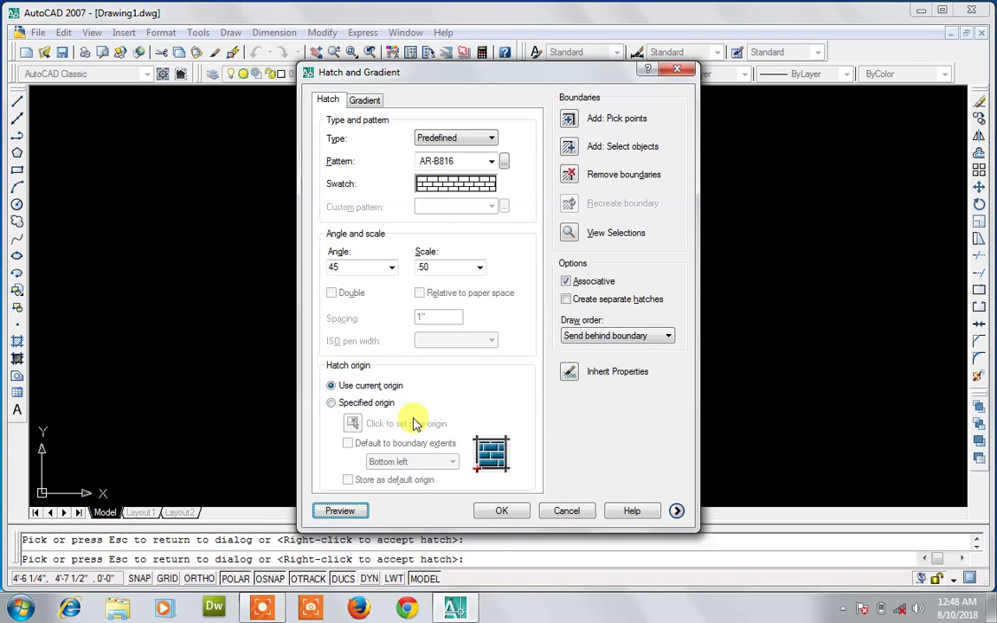
left_click(501, 511)
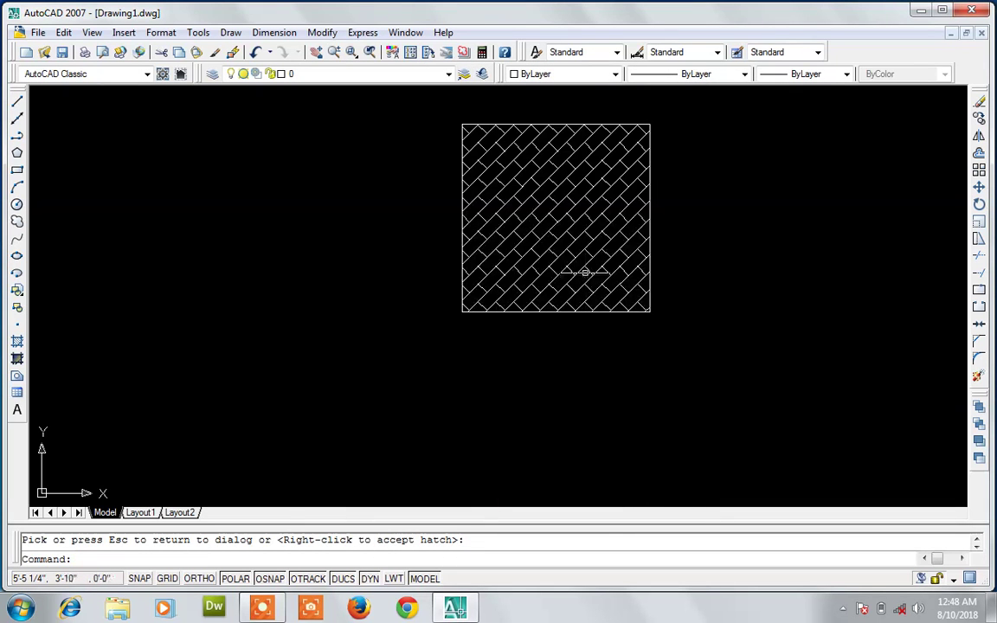
Step: Delete the brick hatch from the square
left_click(585, 271)
key("Delete")
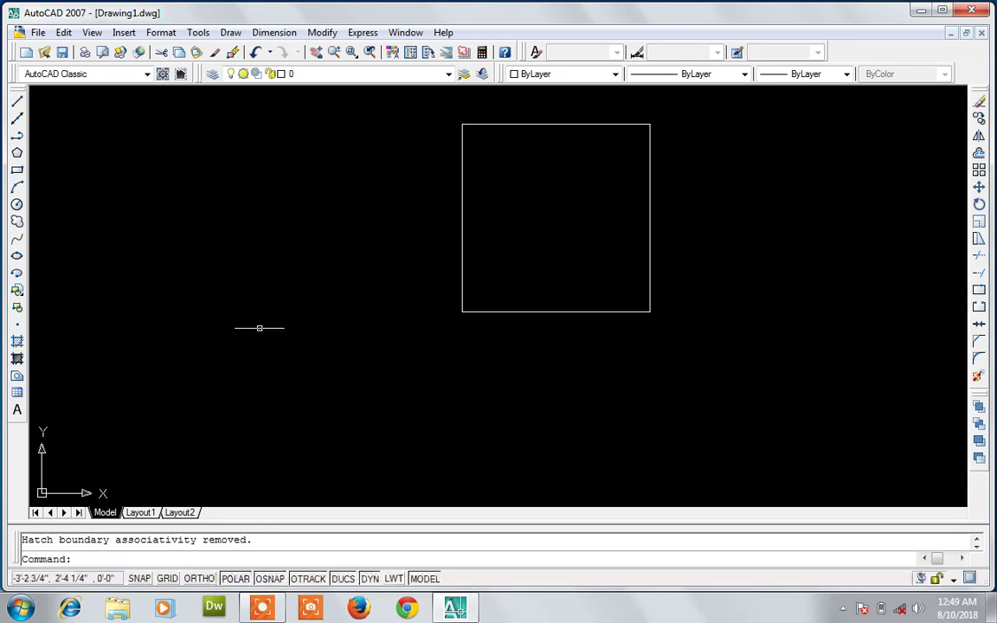
type("g")
key("Return")
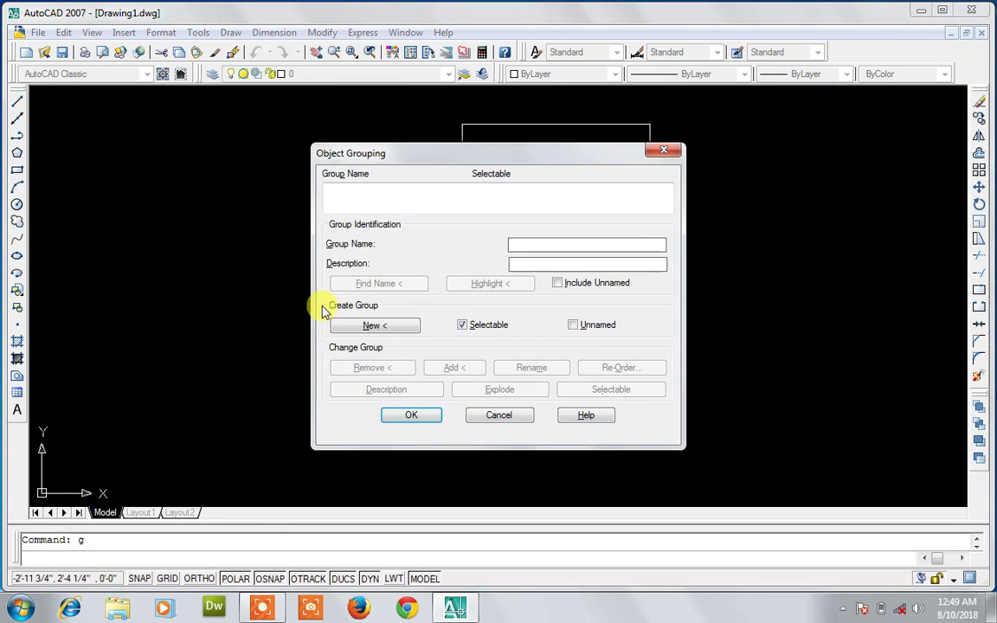
key("Escape")
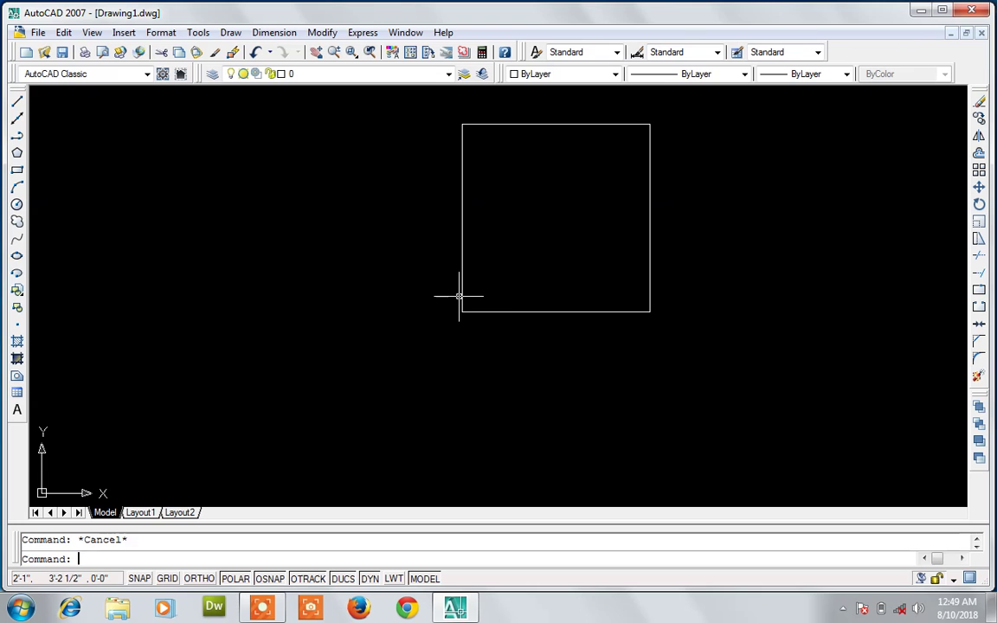
type("gr")
key("Return")
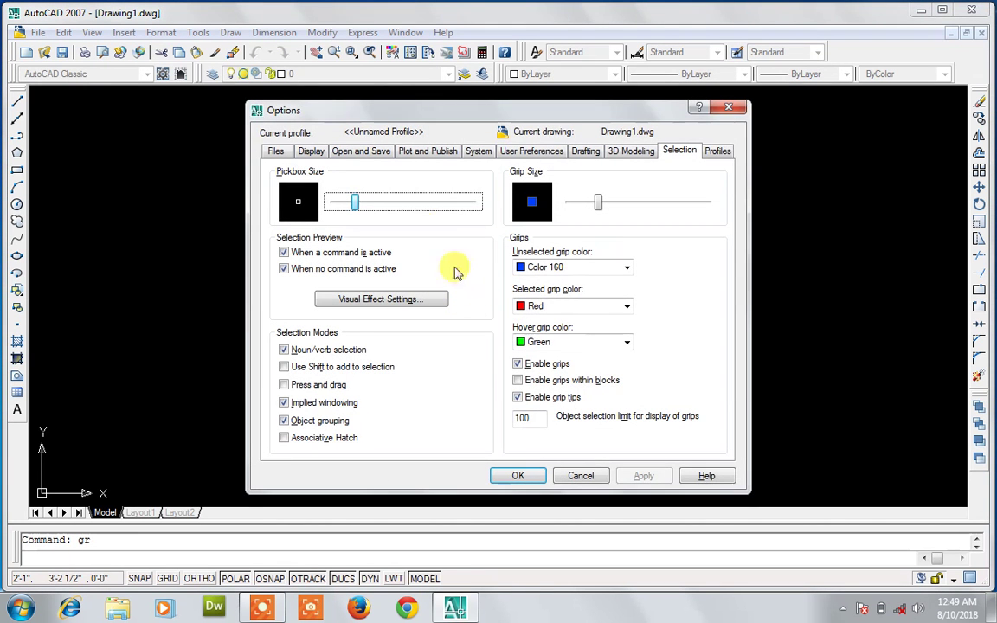
left_click(732, 110)
Step: Start a new hatch as a two-color blue and yellow gradient, using the vertical band style with yellow in the middle
type("h")
key("Return")
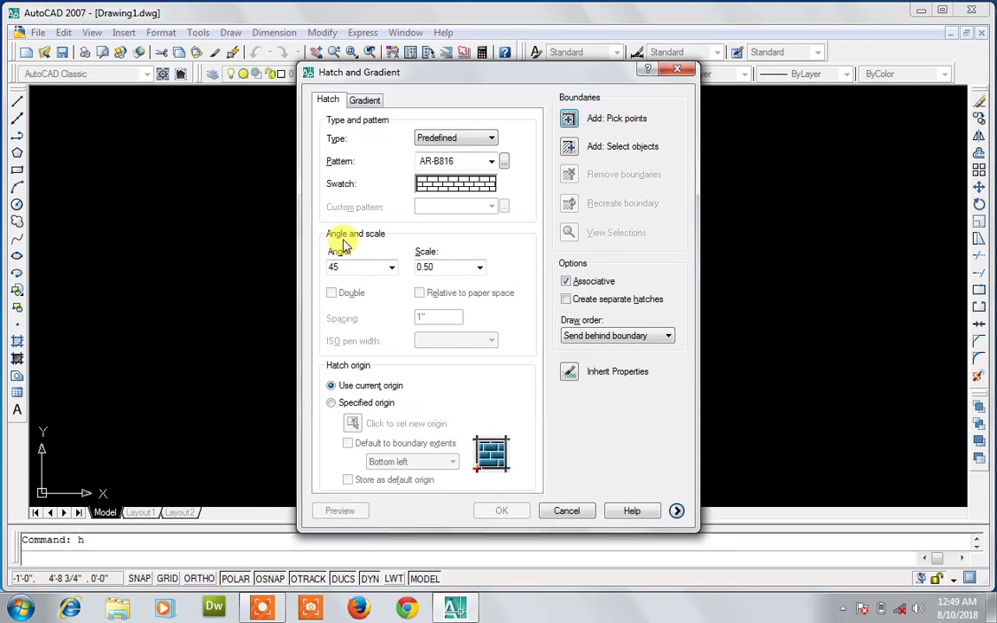
left_click(372, 101)
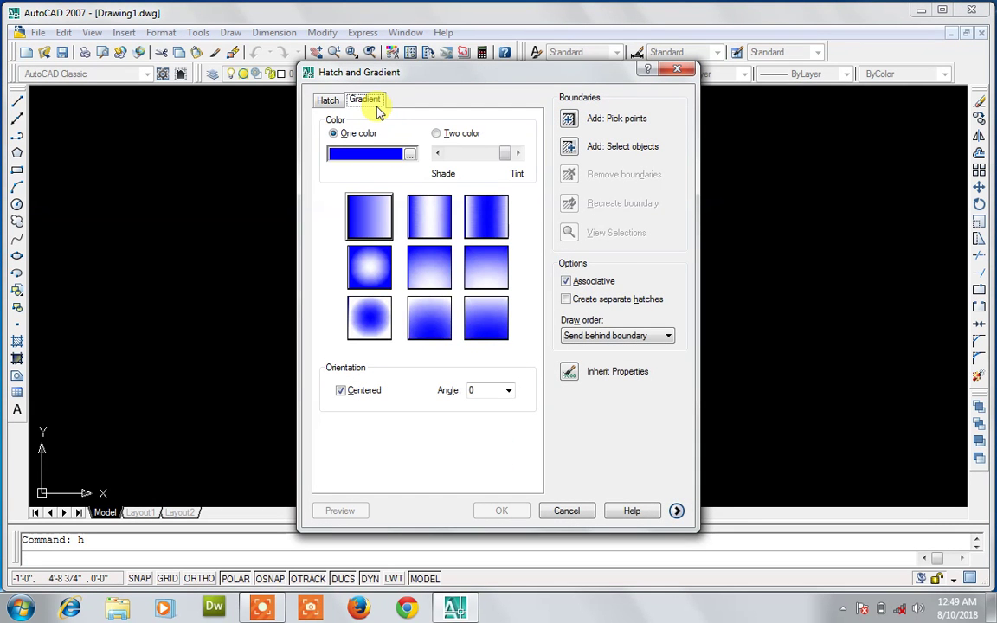
left_click(443, 133)
left_click(419, 211)
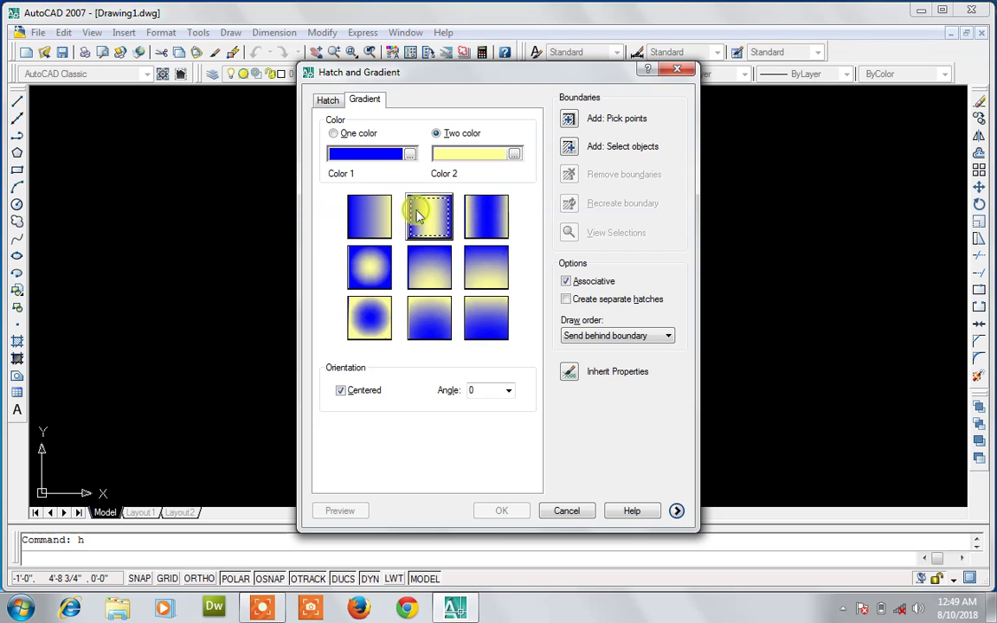
Step: Set the square's interior as the gradient boundary and preview the fill
left_click(569, 118)
left_click(534, 178)
key("Return")
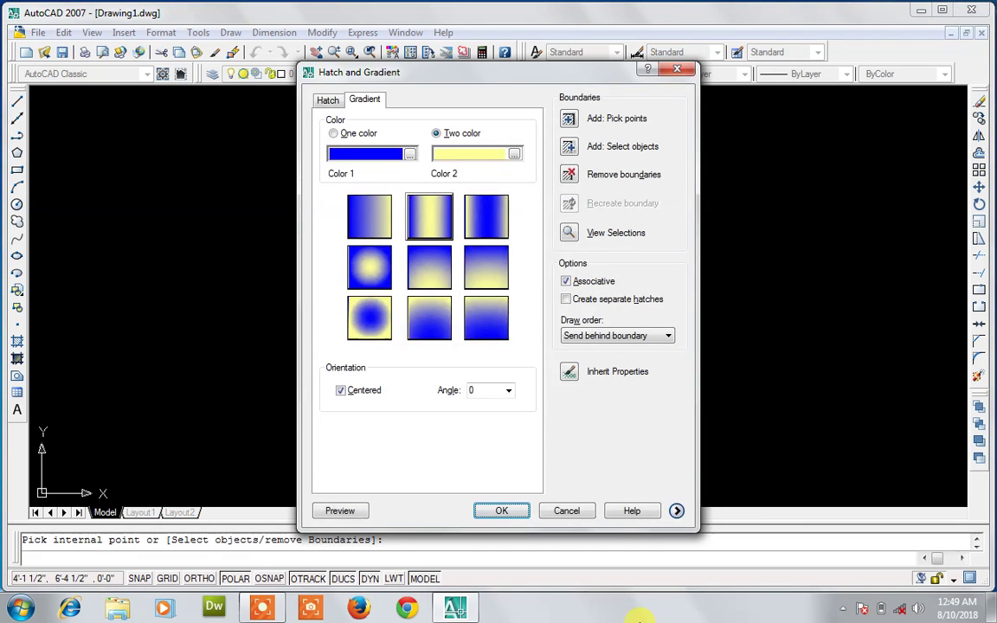
left_click(350, 514)
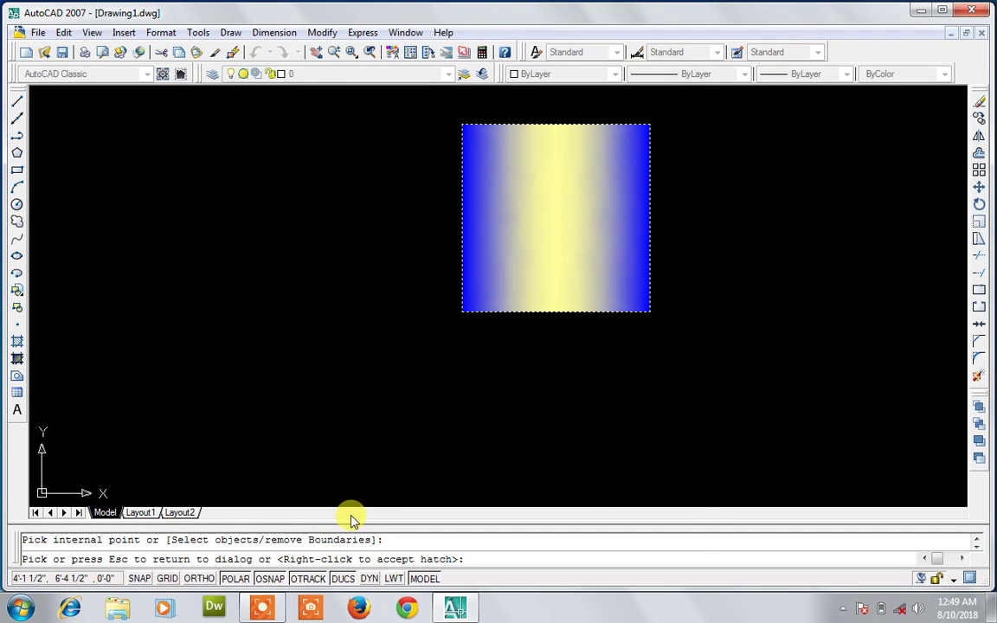
Step: Set the gradient angle to 67, preview it, and apply the gradient fill to the square
key("Escape")
double_click(500, 389)
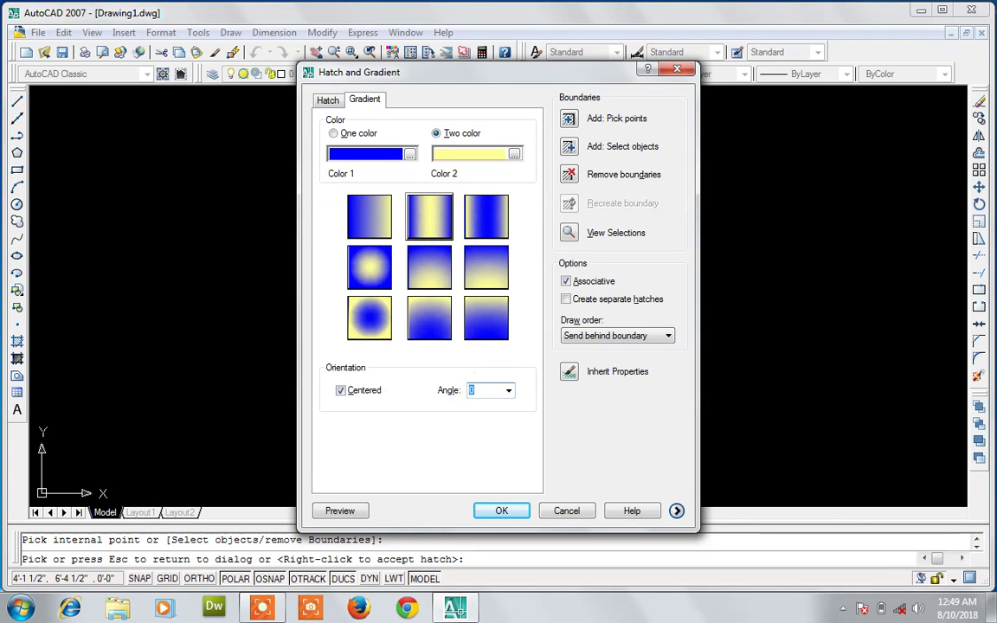
left_click(339, 510)
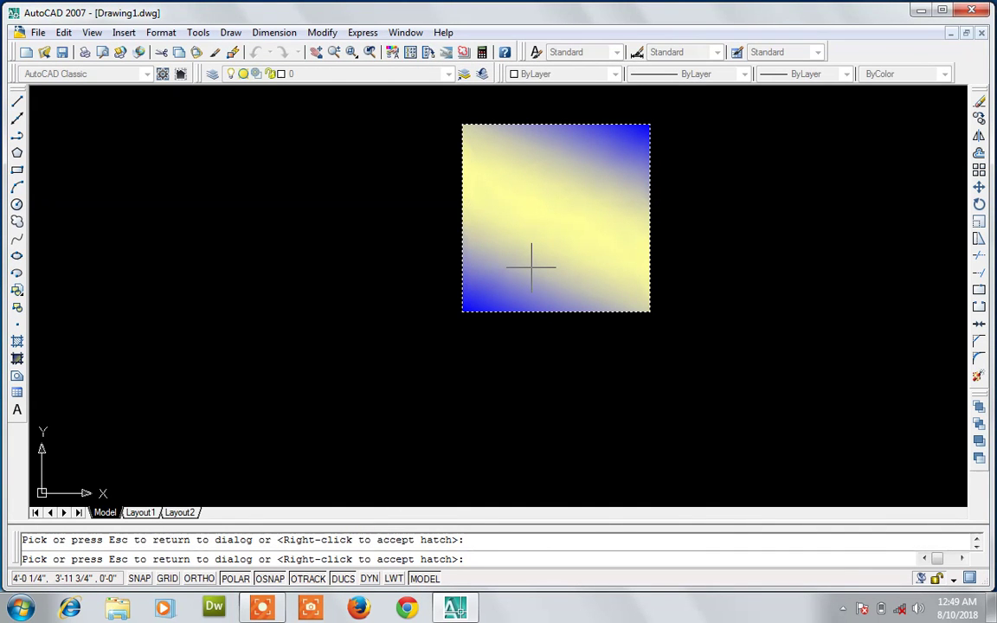
left_click(532, 268)
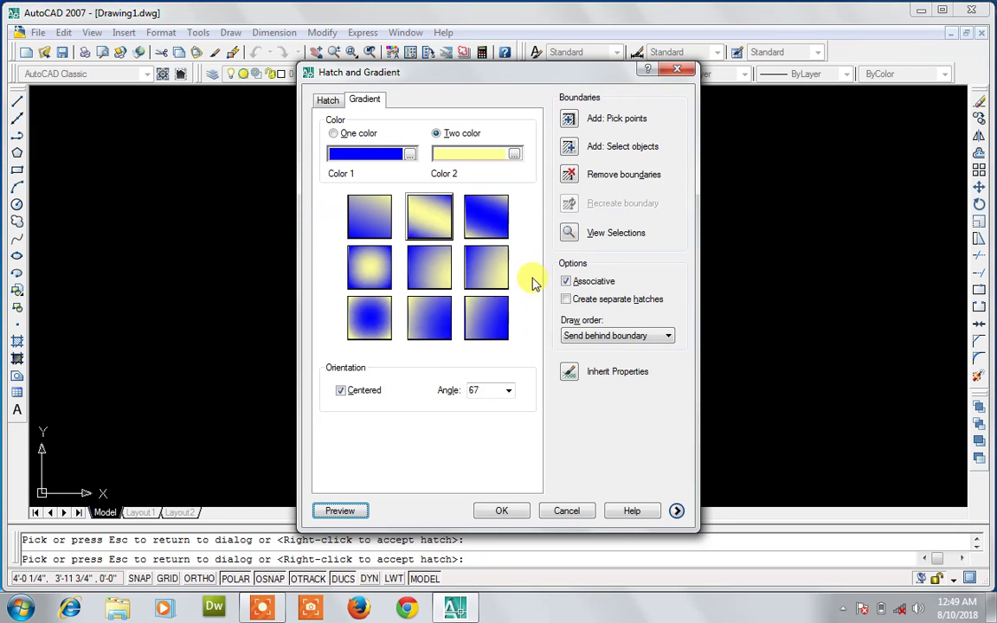
left_click(504, 511)
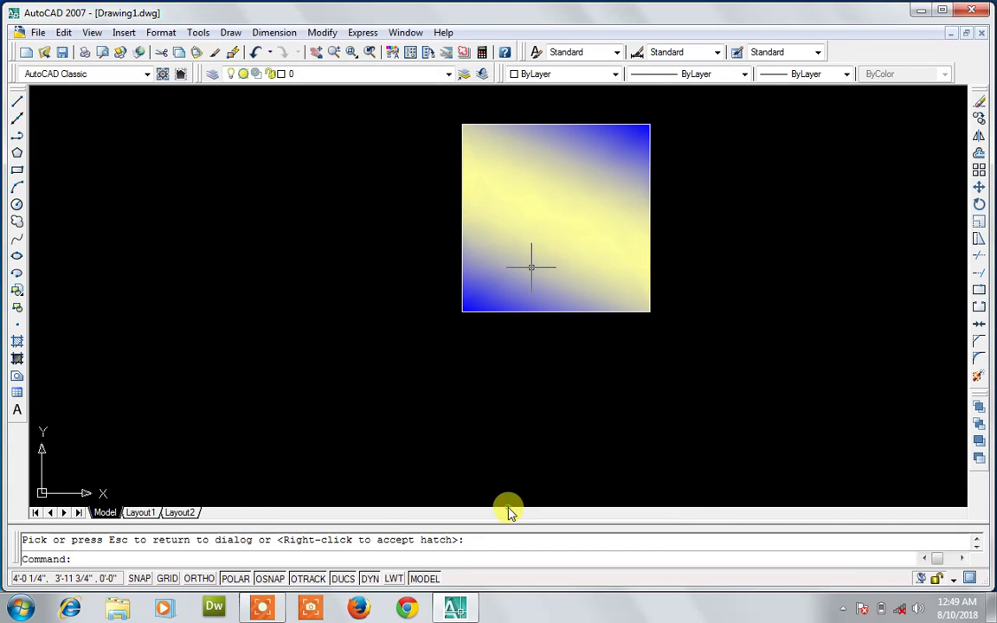
Step: Delete the gradient fill from the square
left_click(526, 477)
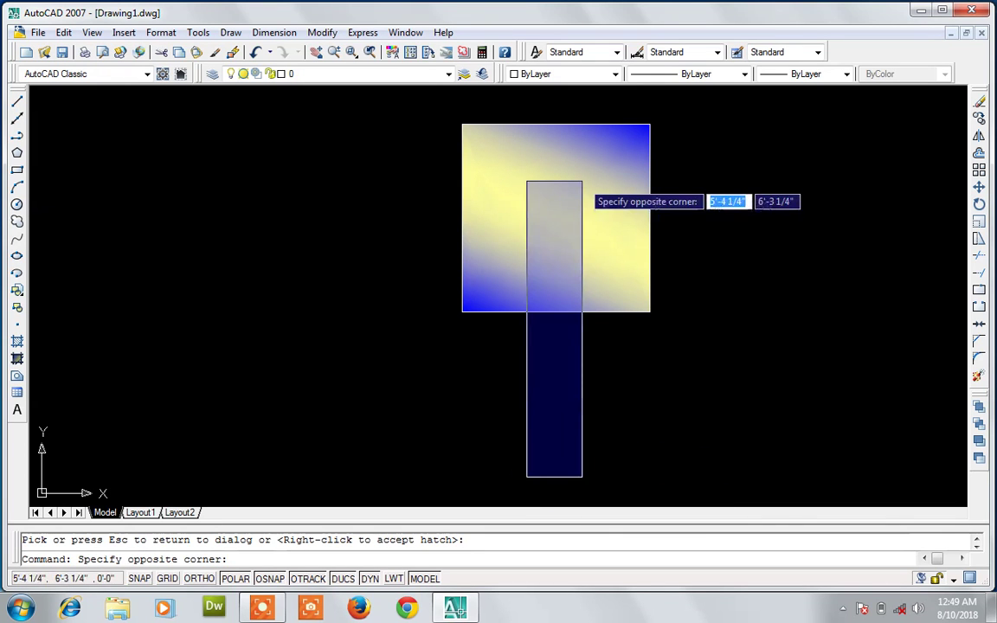
left_click(572, 377)
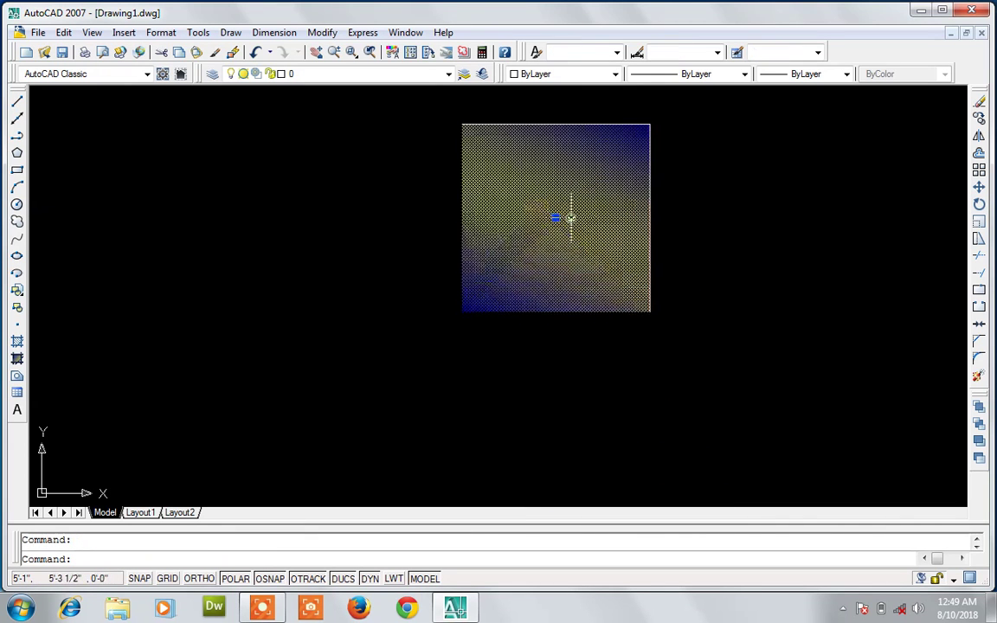
key("Delete")
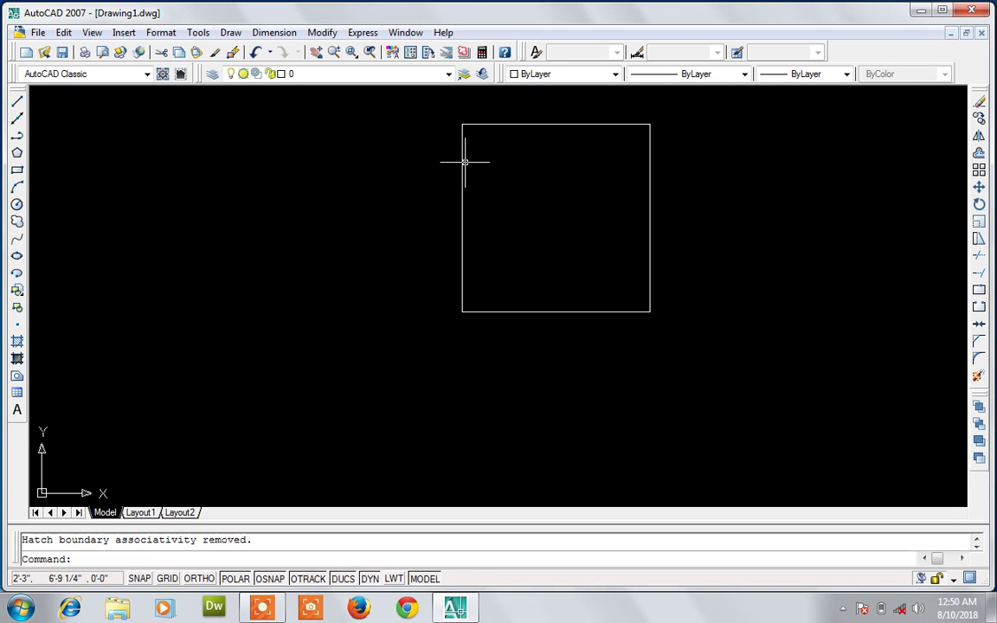
Step: Explode the square into separate lines
type("x")
key("Return")
key("Return")
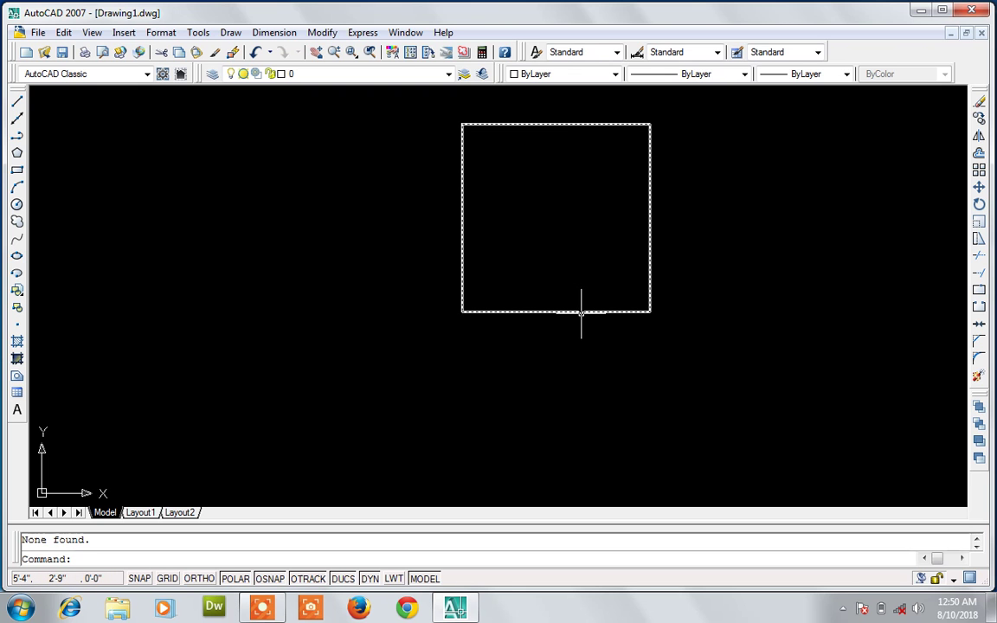
type("x")
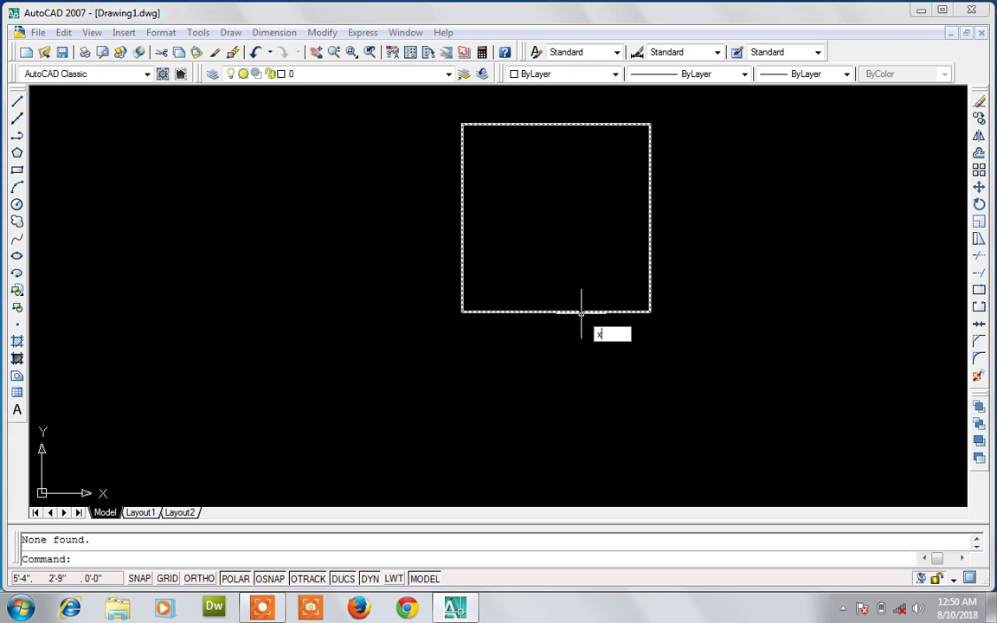
key("Return")
left_click(580, 312)
key("Return")
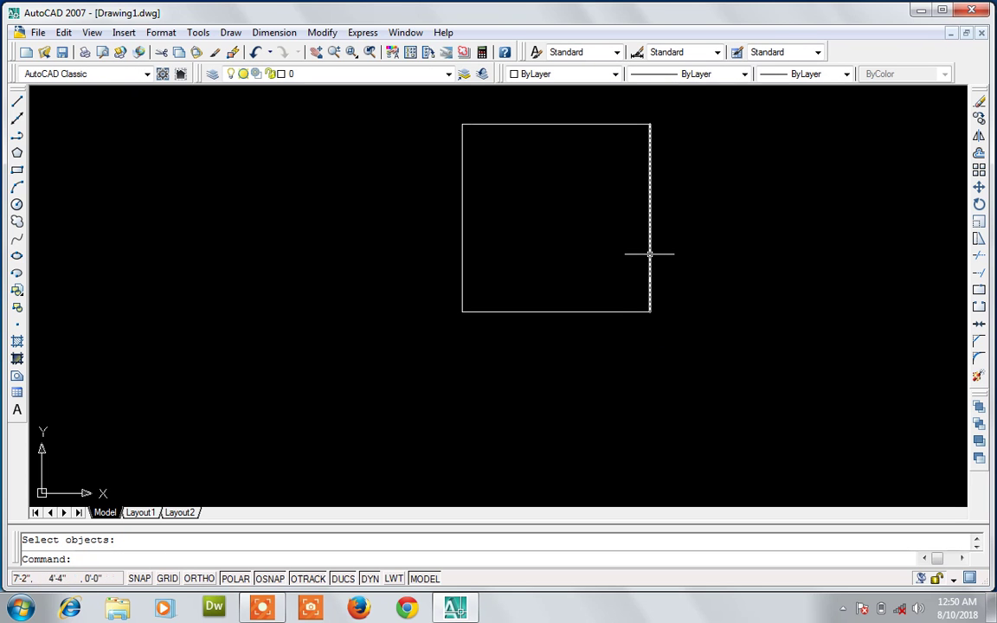
type("jo")
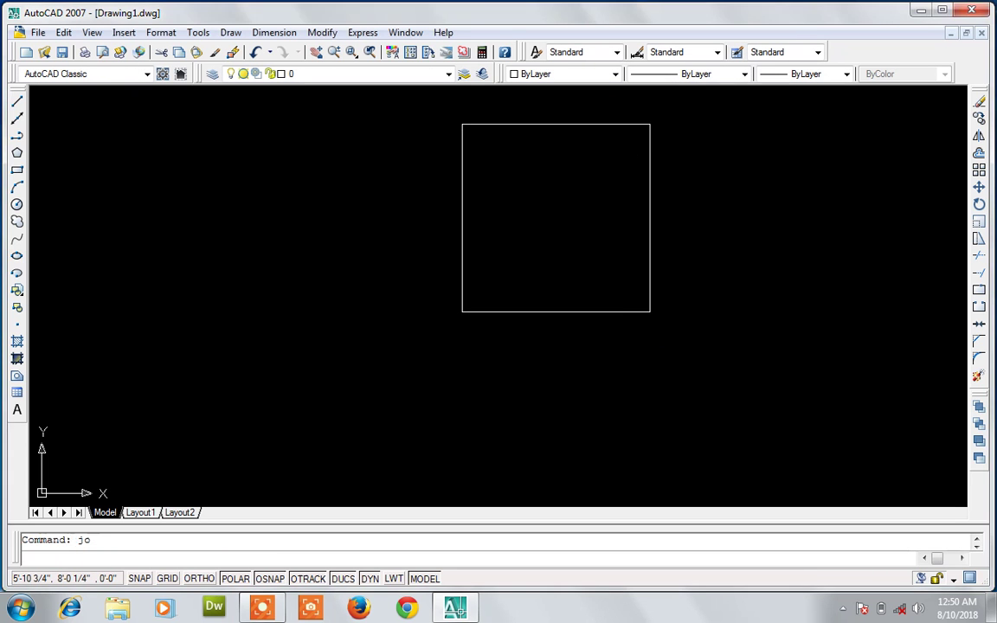
key("Return")
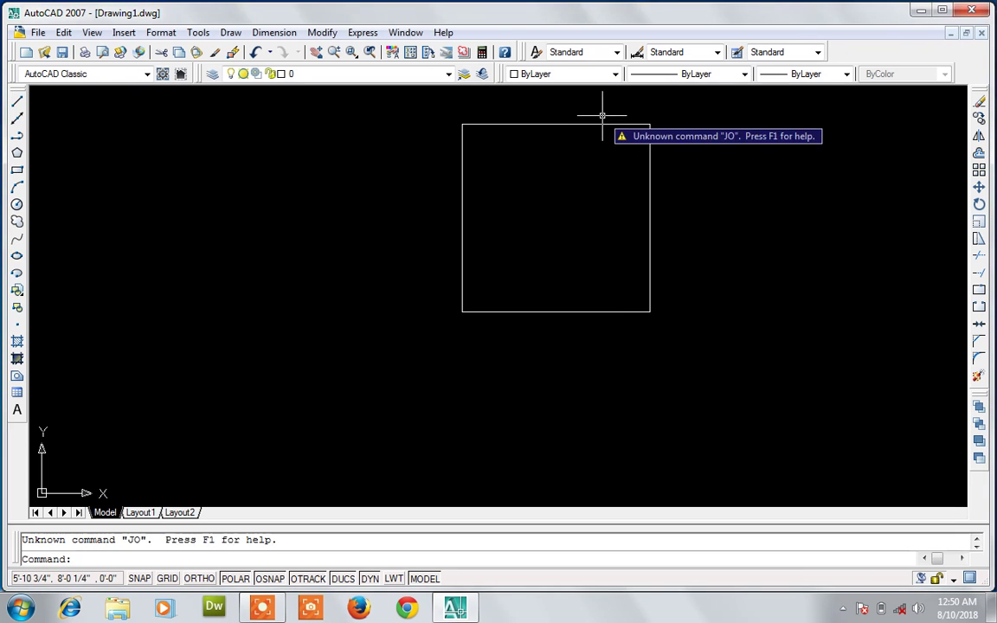
key("Escape")
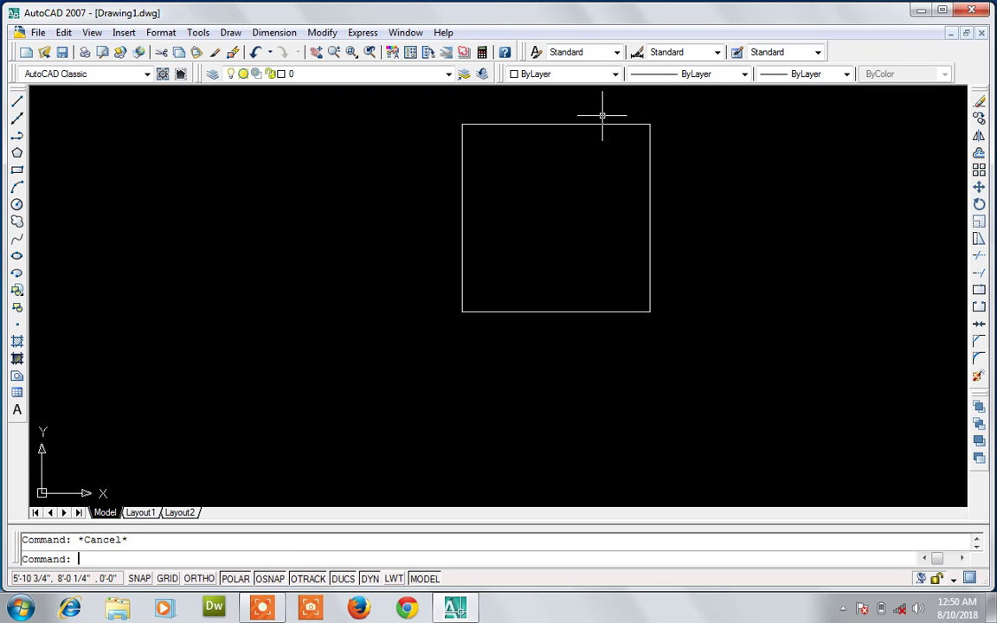
Step: Try to join the square's four lines with the Join command, using its upper edge as the source object
type("j")
key("Return")
left_click(602, 124)
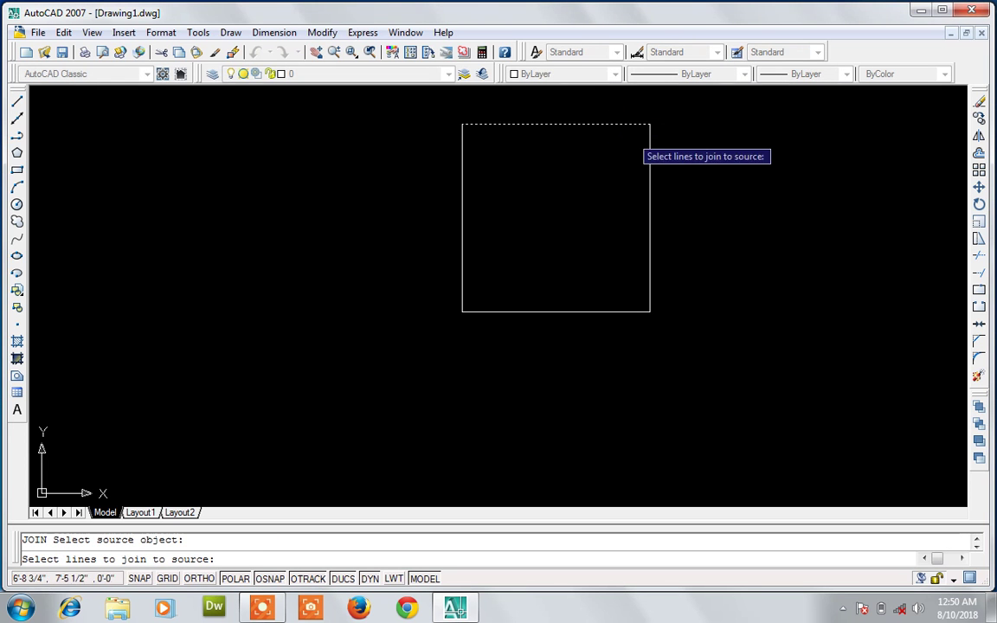
left_click(647, 149)
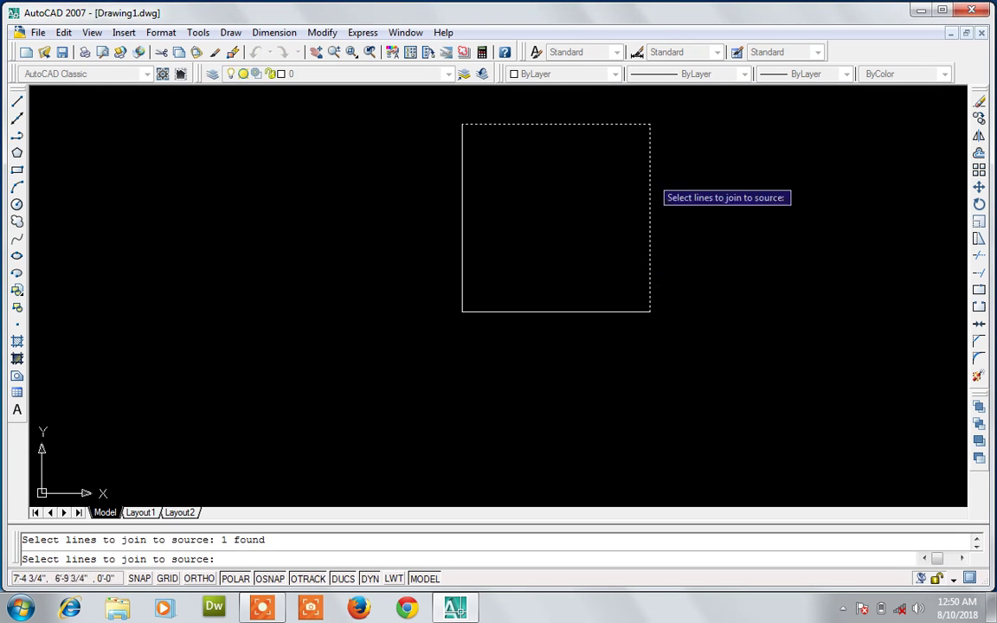
left_click(675, 108)
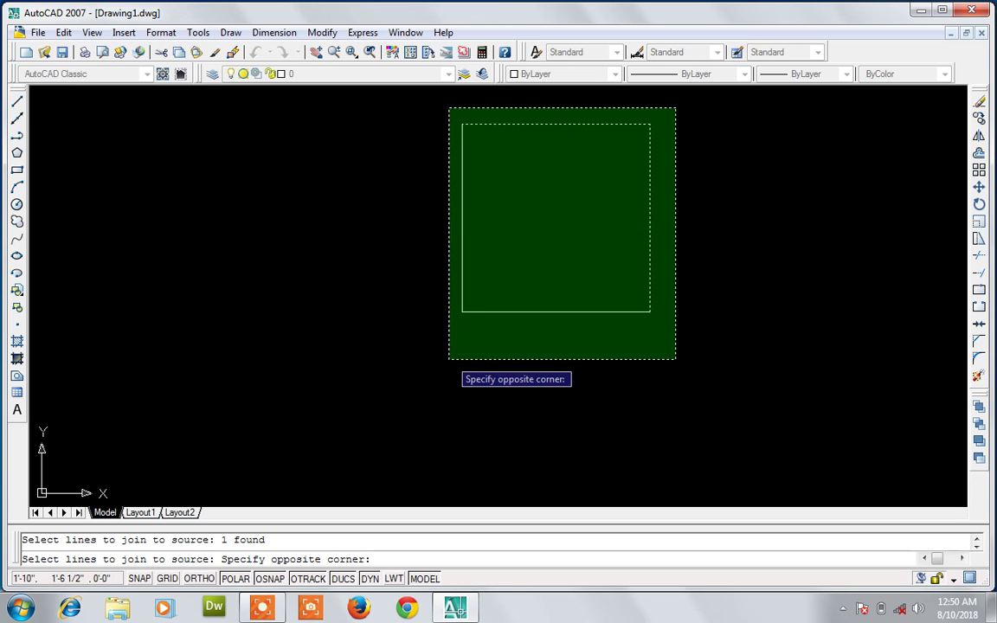
left_click(448, 358)
key("Return")
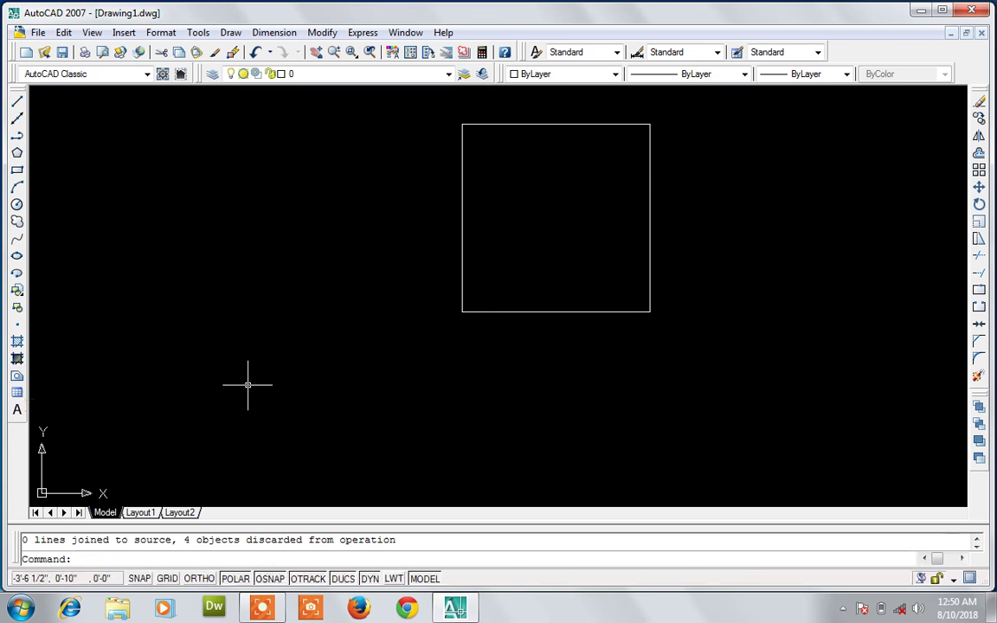
Step: Convert the square's four lines into a single region
type("reg")
key("Return")
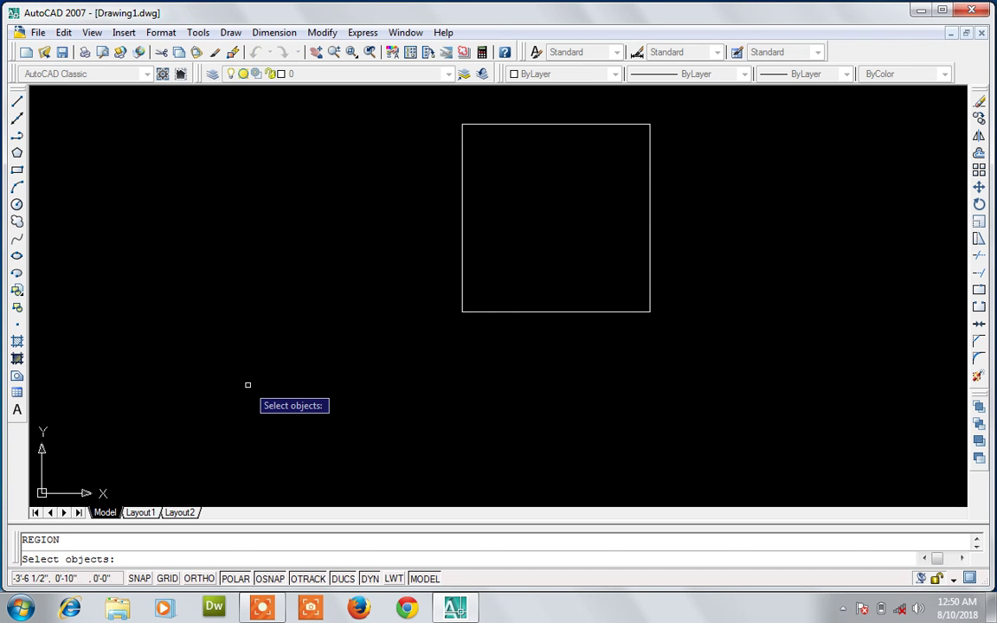
left_click(679, 104)
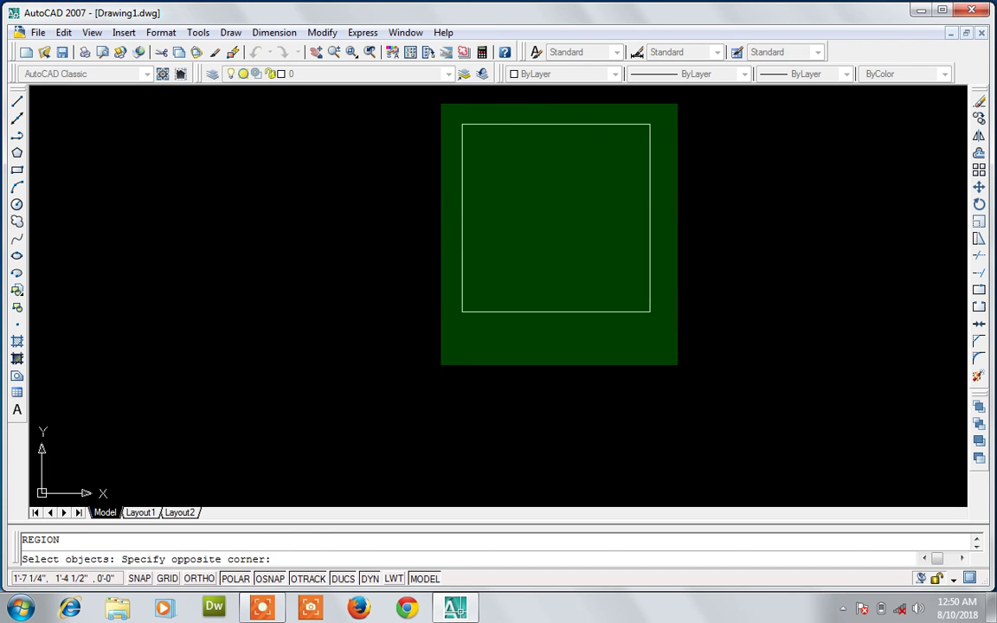
left_click(409, 380)
key("Return")
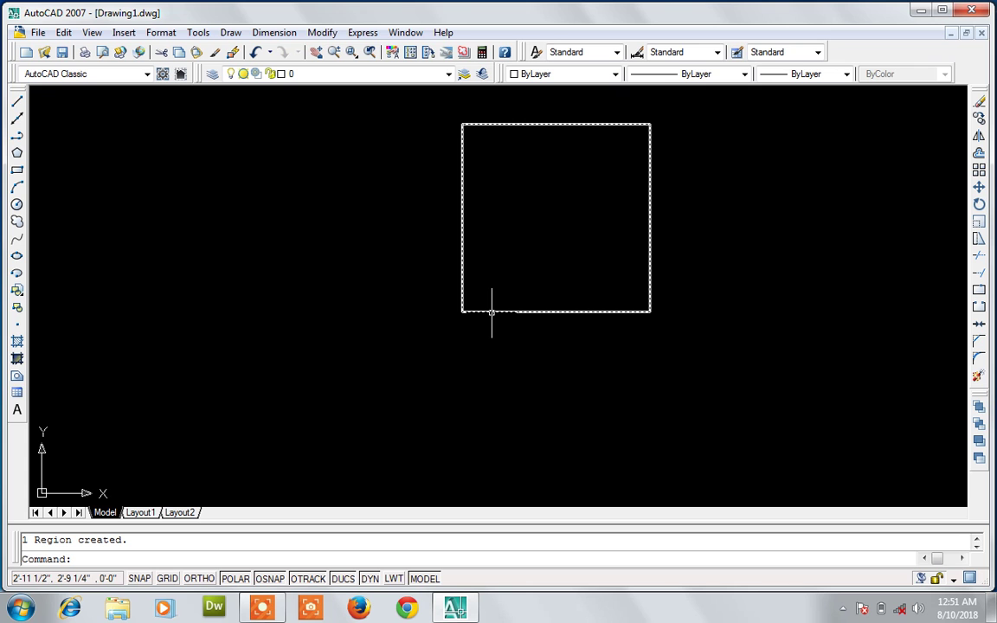
Step: Insert a Standard-style table with 5 columns of 2 1/2" width and 1 data row below and to the left of the square
left_click(17, 393)
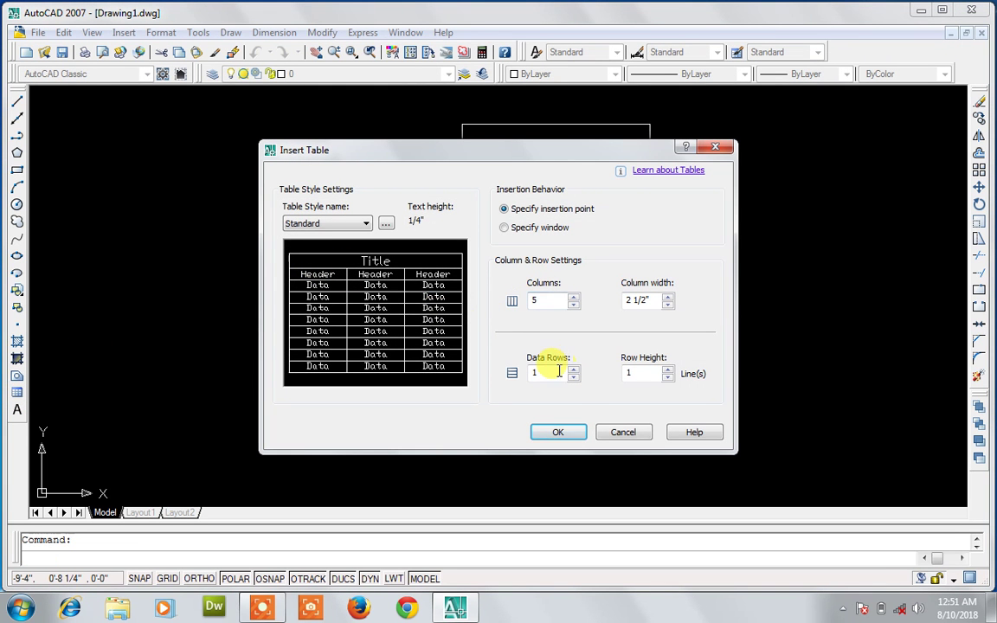
left_click(572, 430)
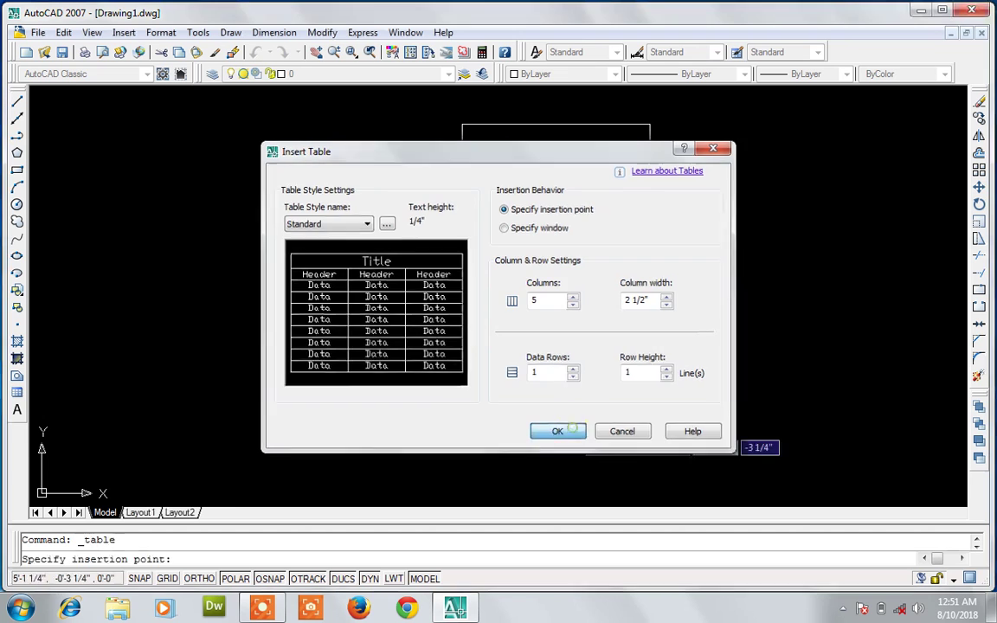
left_click(284, 343)
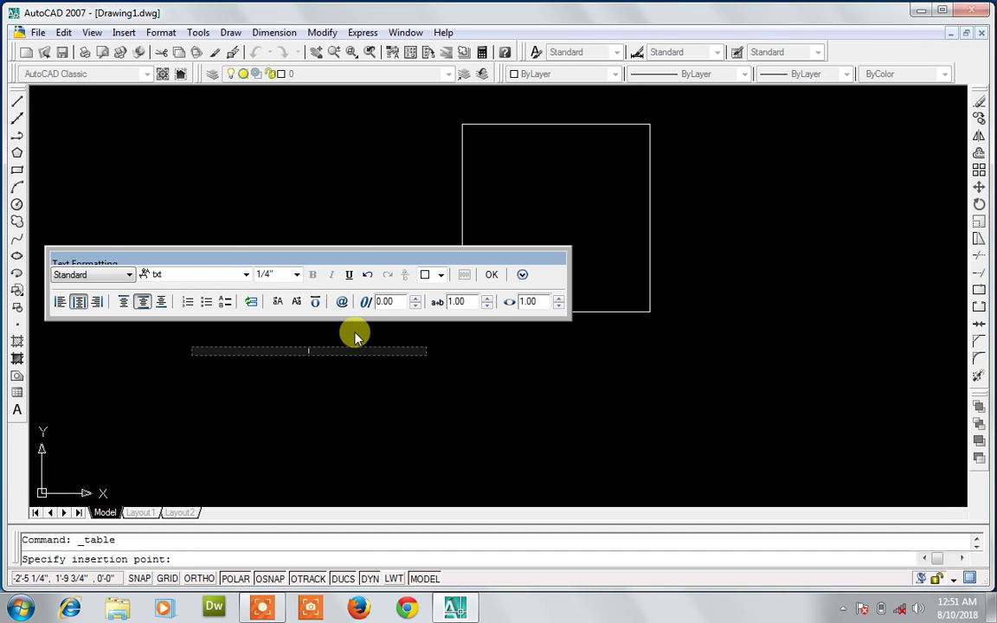
Step: Enter "Moster BED" as the table's title, set its font to Verdana, and finish editing the cell
type("Moster BED")
triple_click(306, 348)
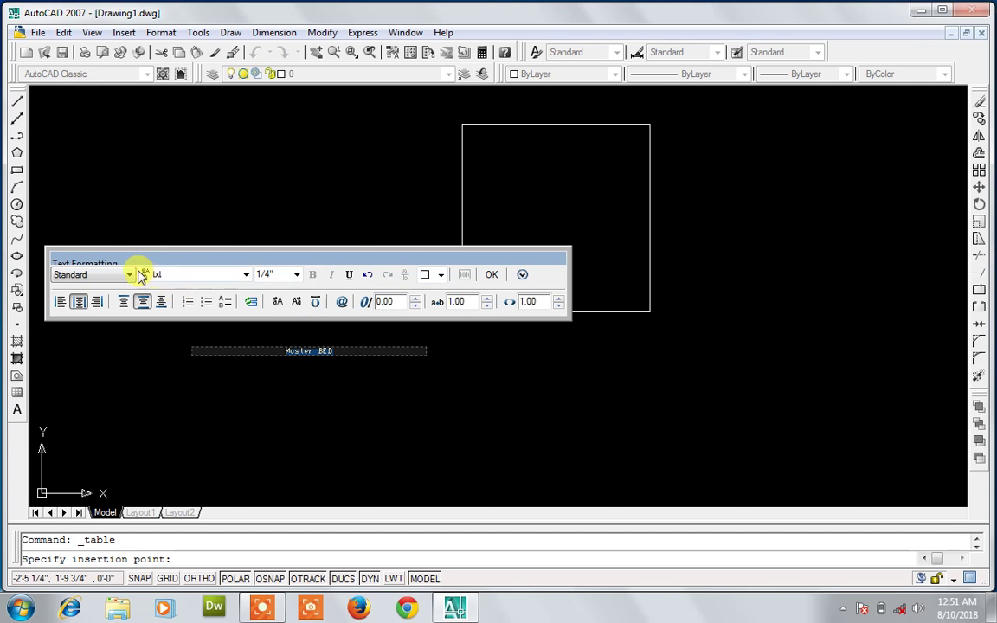
left_click(245, 275)
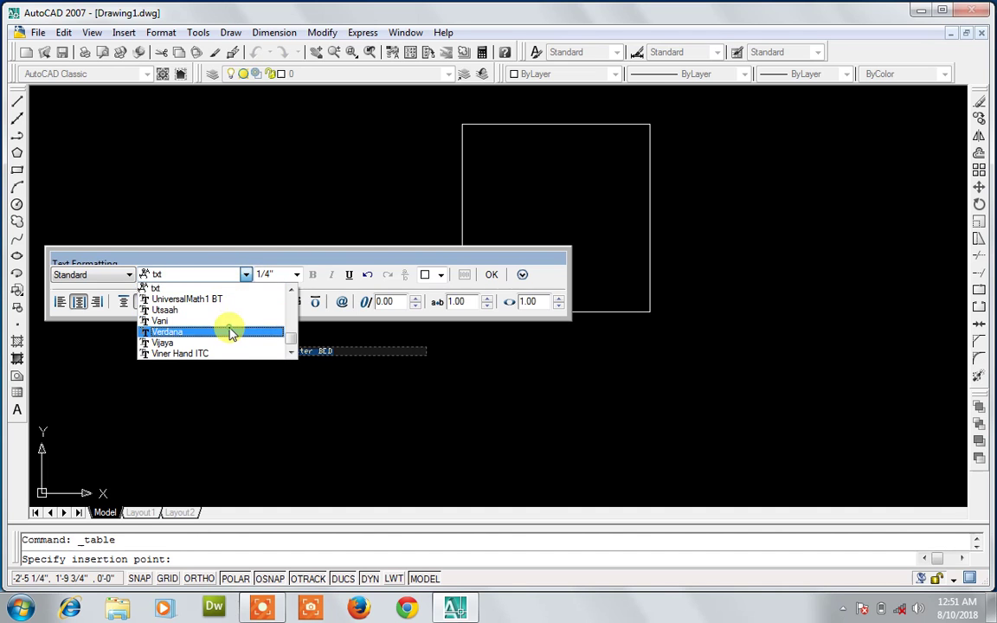
left_click(231, 334)
left_click(227, 327)
left_click(351, 393)
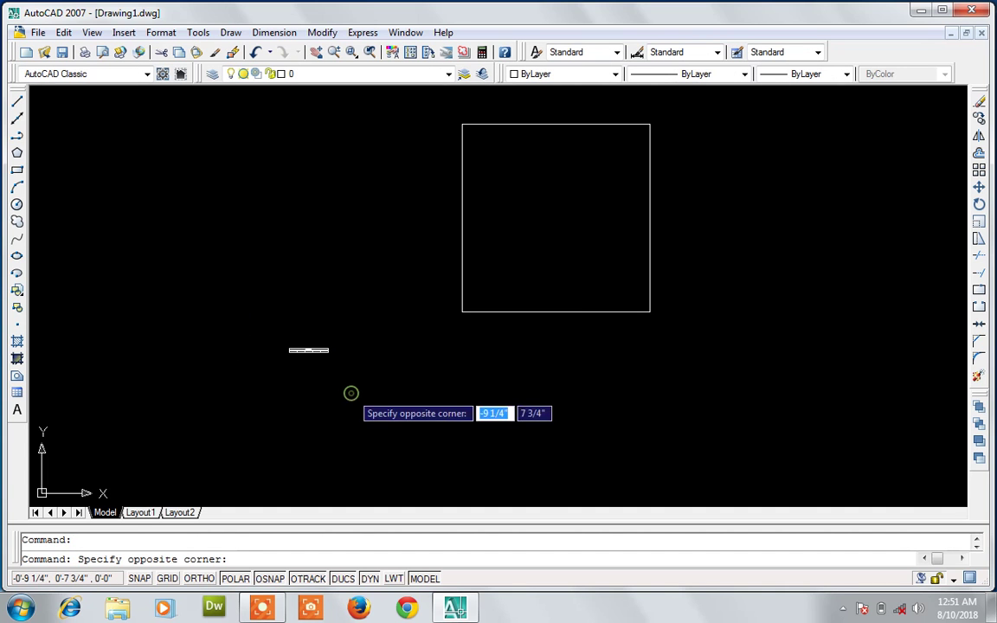
Step: Scale the Master BED table by a factor of 4 from a base point on the table
left_click(350, 393)
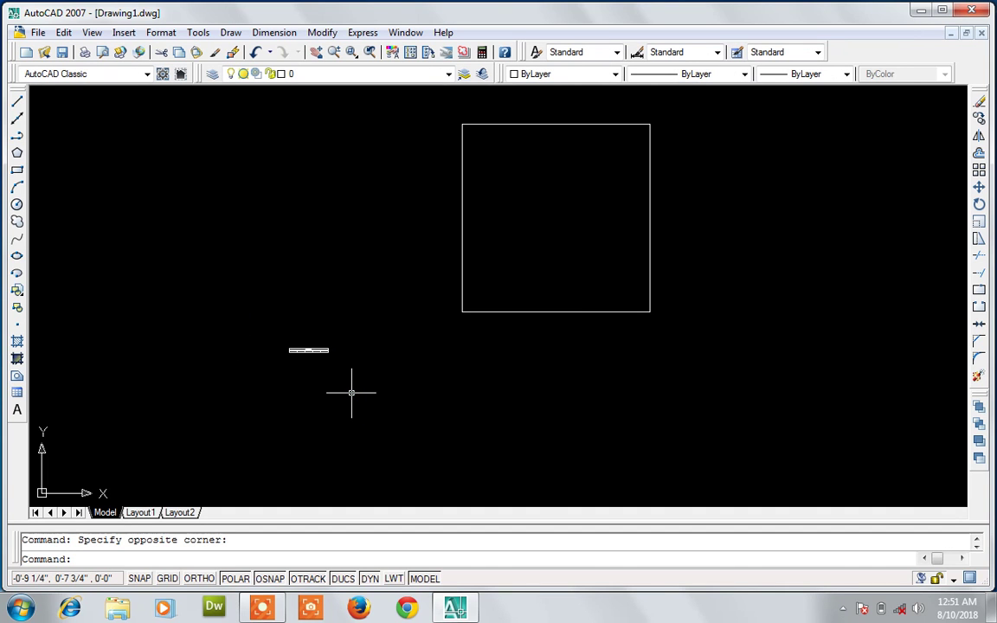
type("ss")
key("Return")
key("Escape")
type("c")
key("Return")
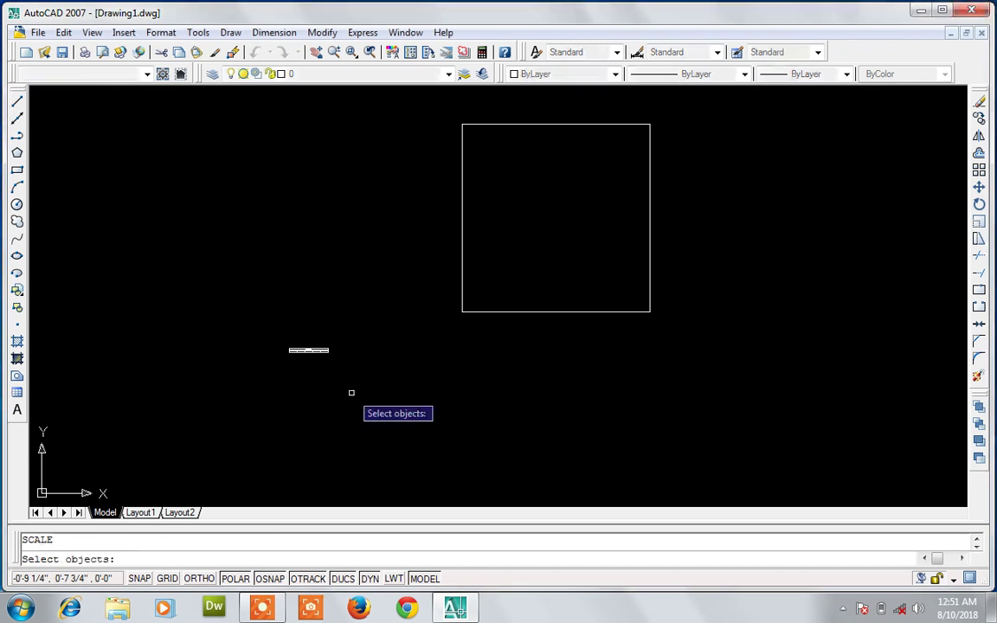
left_click(344, 348)
left_click(293, 363)
key("Return")
left_click(297, 349)
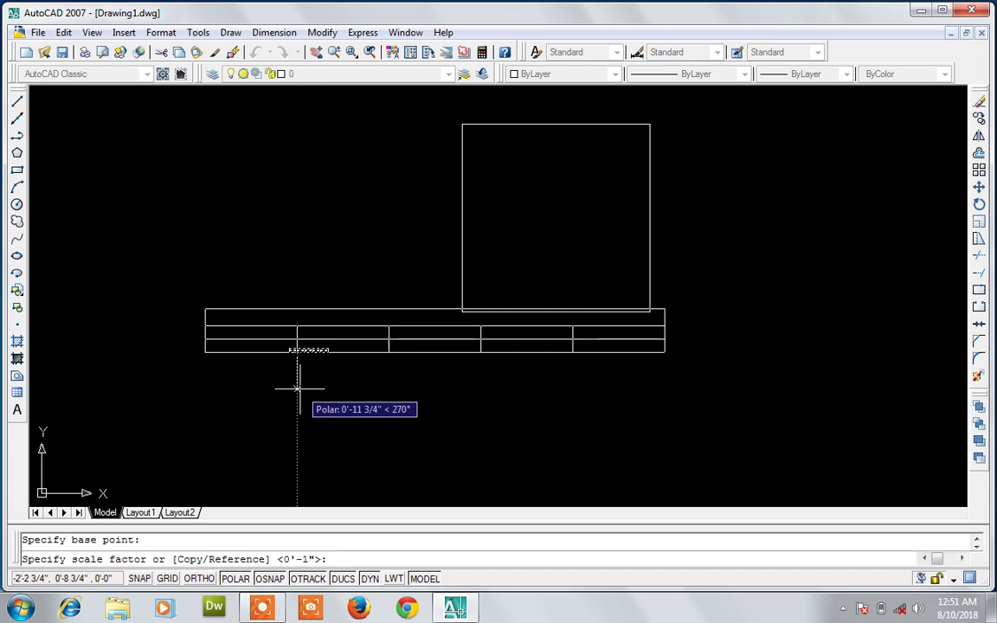
type("4")
key("Return")
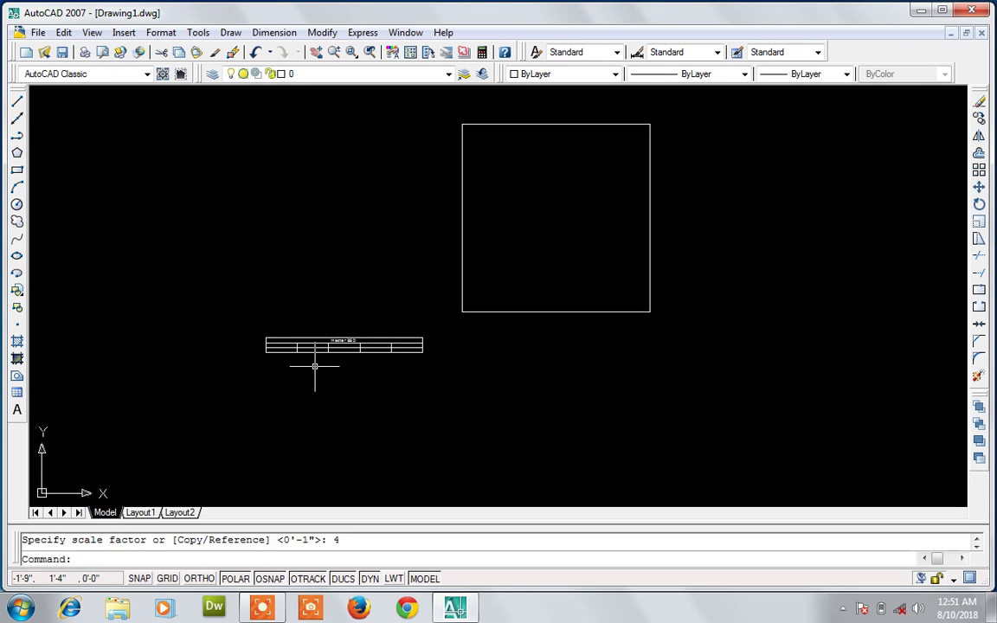
scroll(314, 366, "up", 5)
scroll(314, 366, "down", 4)
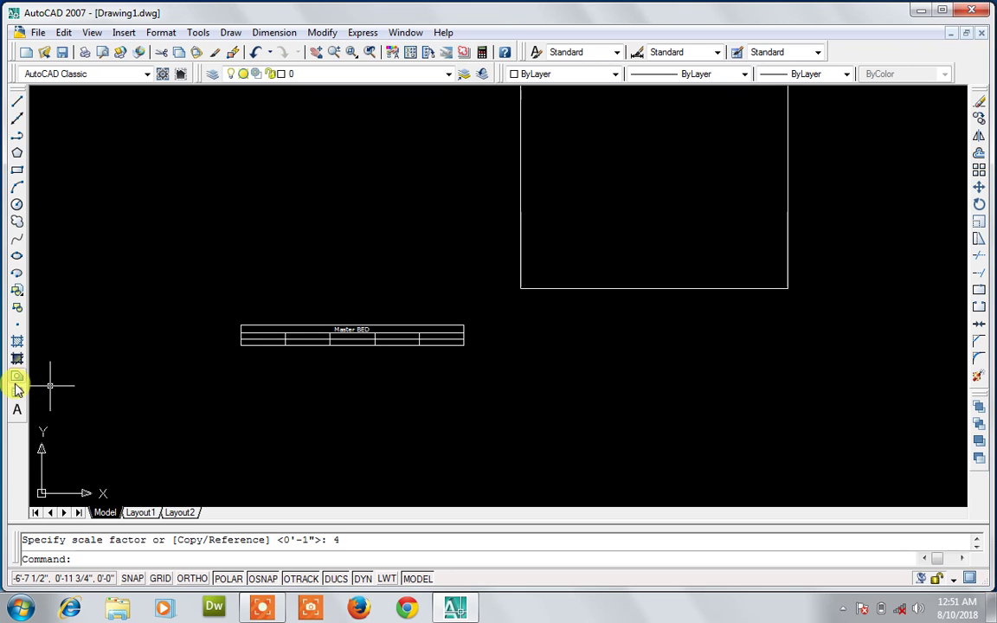
type("table")
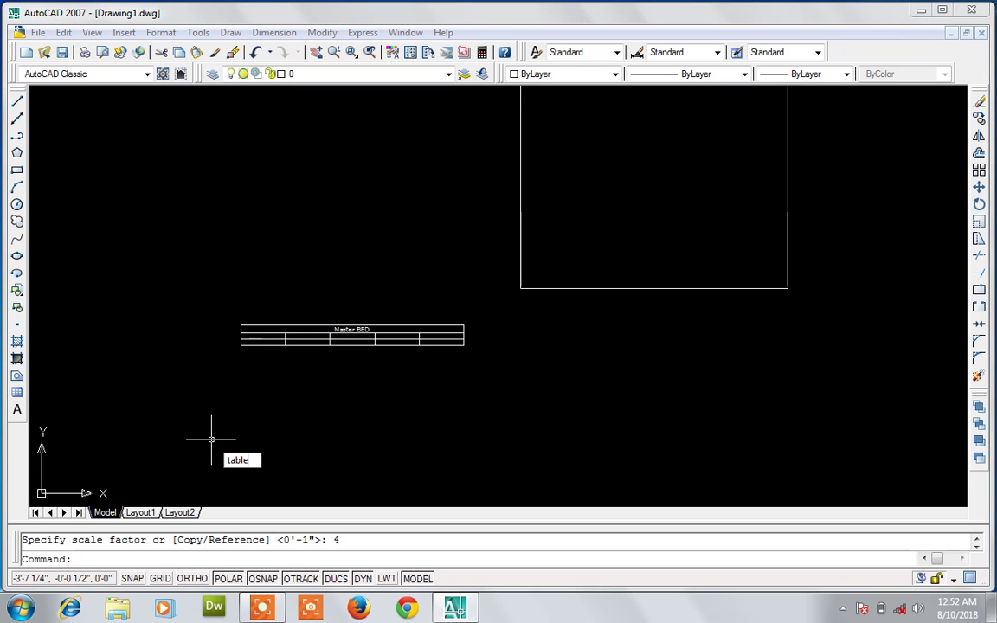
key("Return")
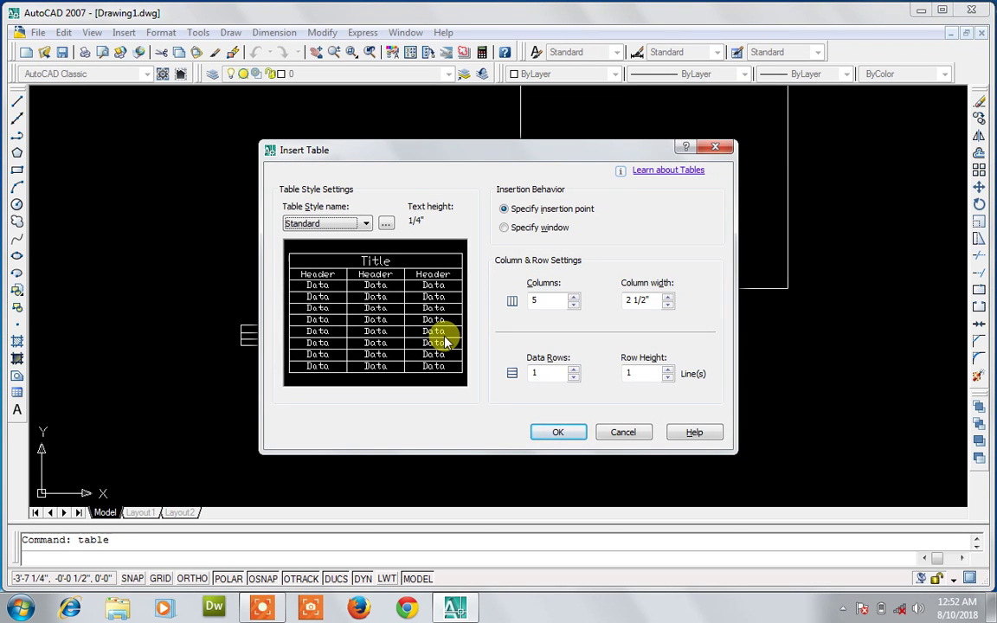
key("Escape")
type("t")
key("Return")
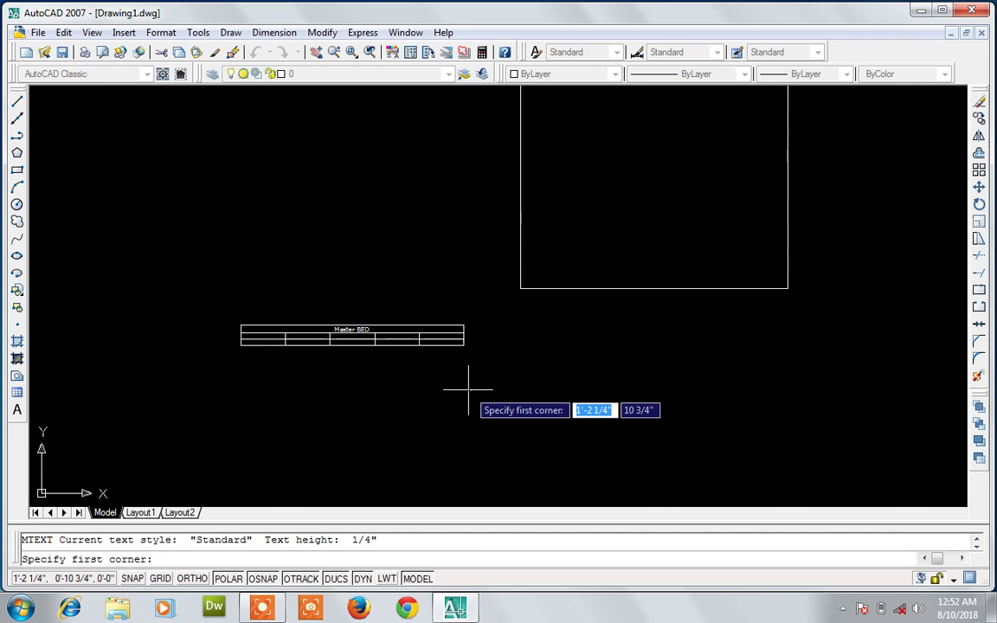
key("Escape")
Step: Inspect the Master BED title up close, view the table's properties, and deselect the table
scroll(360, 330, "up", 5)
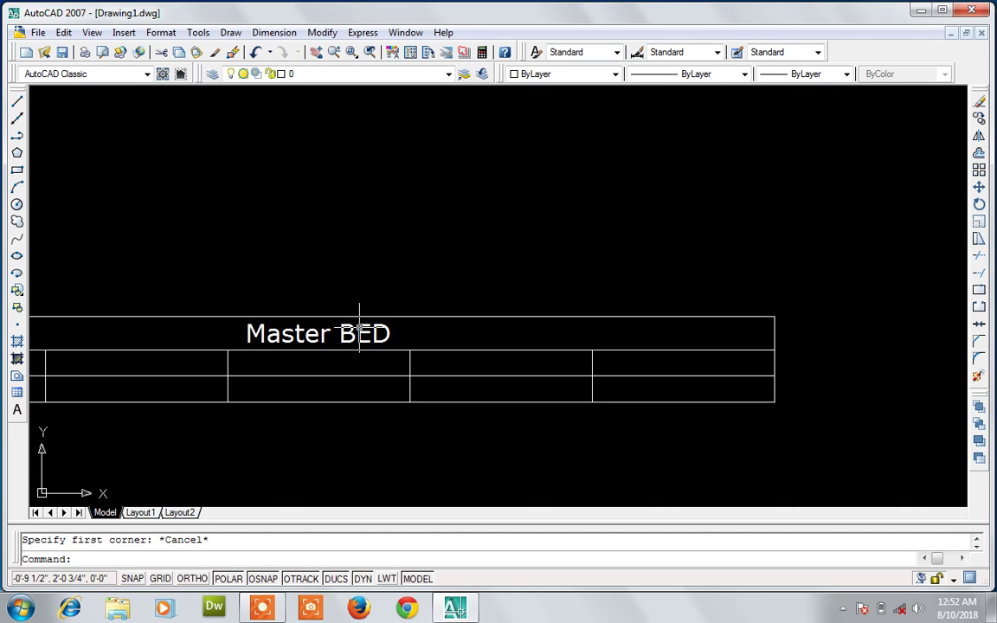
scroll(360, 330, "down", 5)
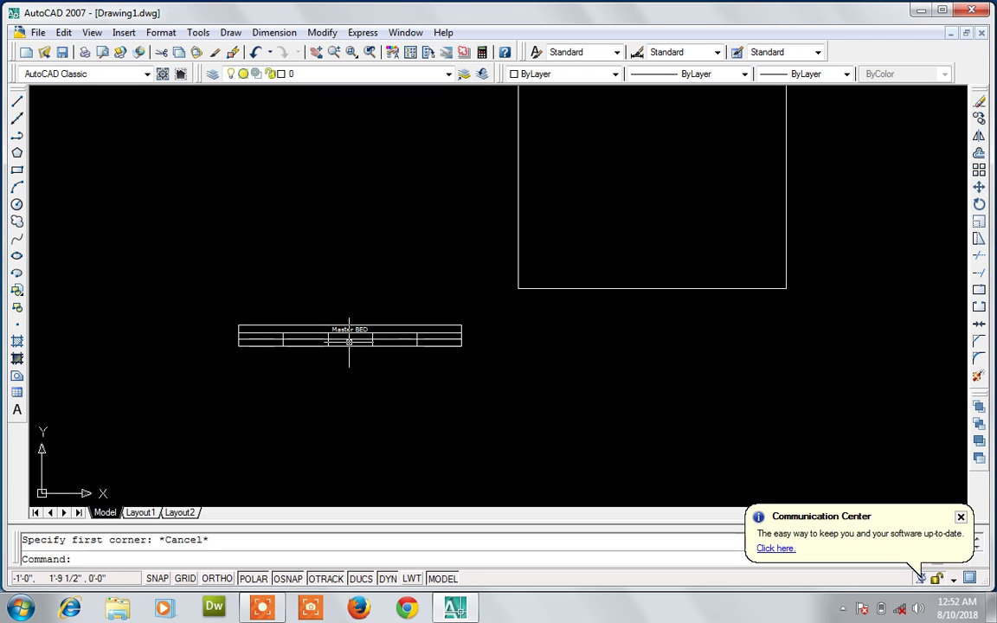
double_click(356, 335)
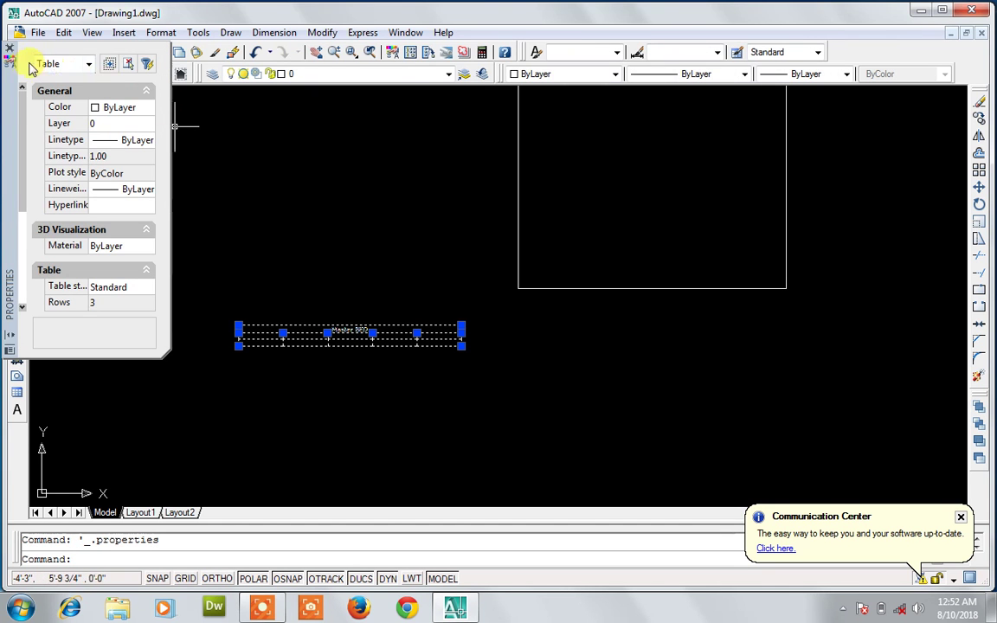
left_click(10, 49)
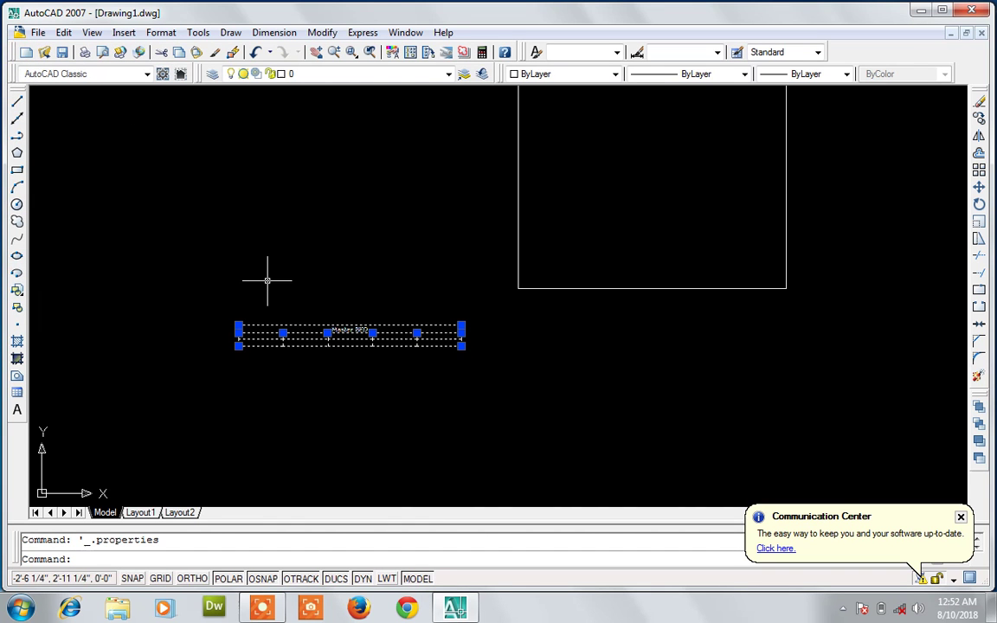
key("Escape")
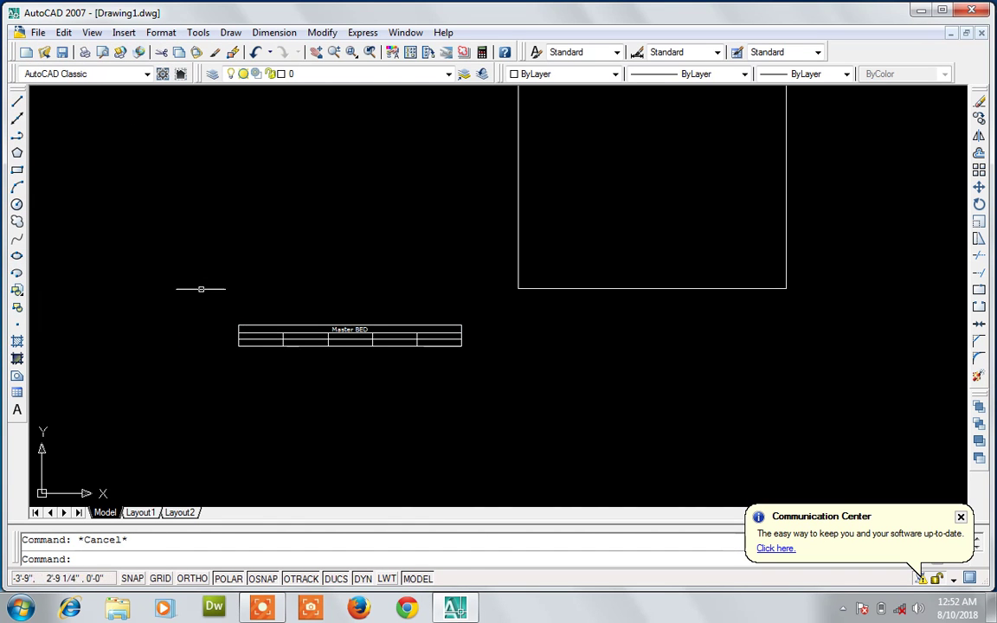
Step: Create a multiline text box inside the square and set its font to Verdana
left_click(19, 413)
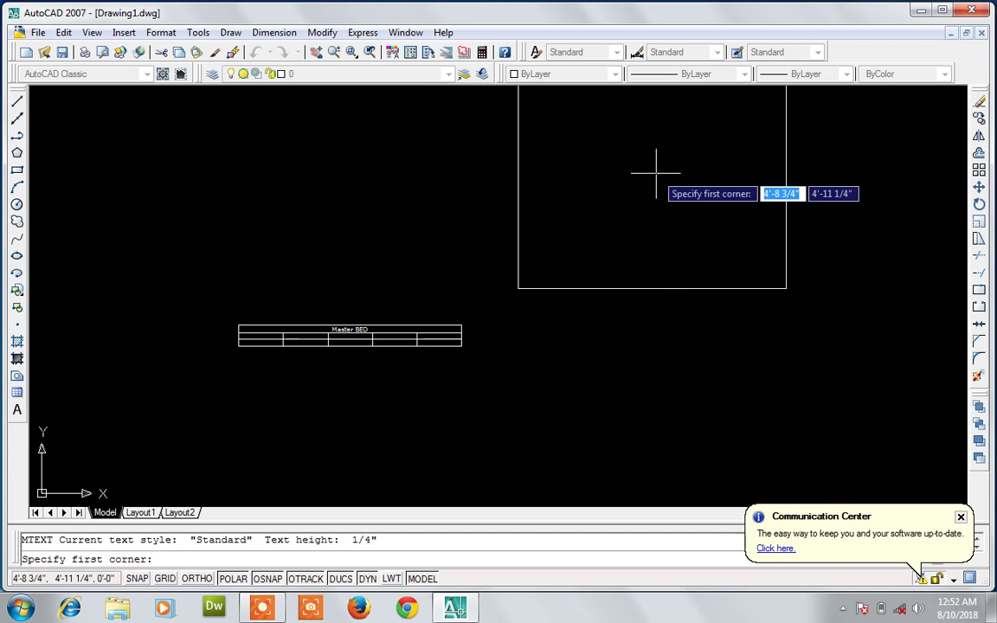
key("Escape")
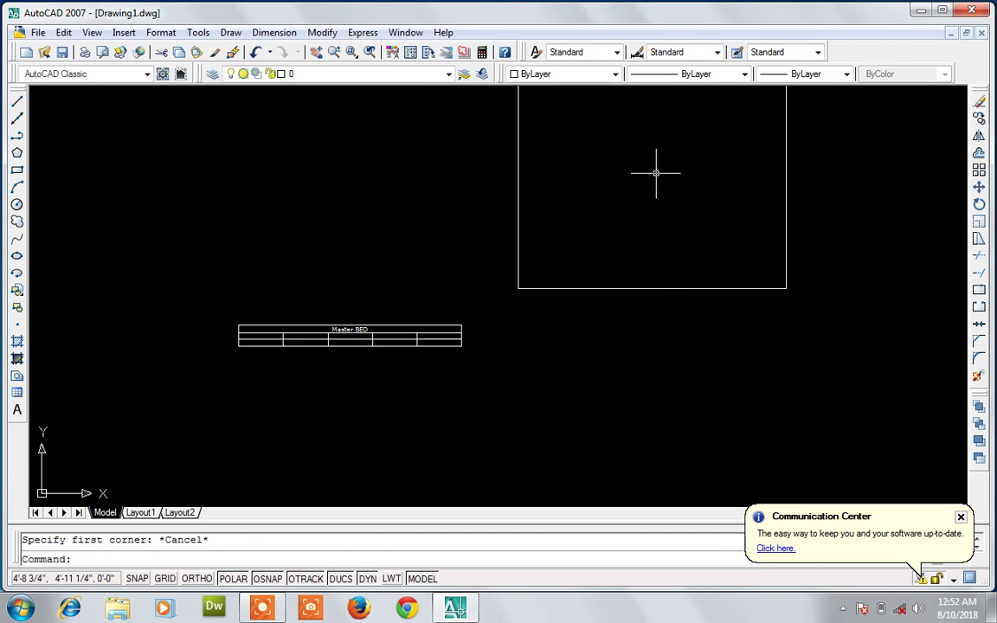
type("za")
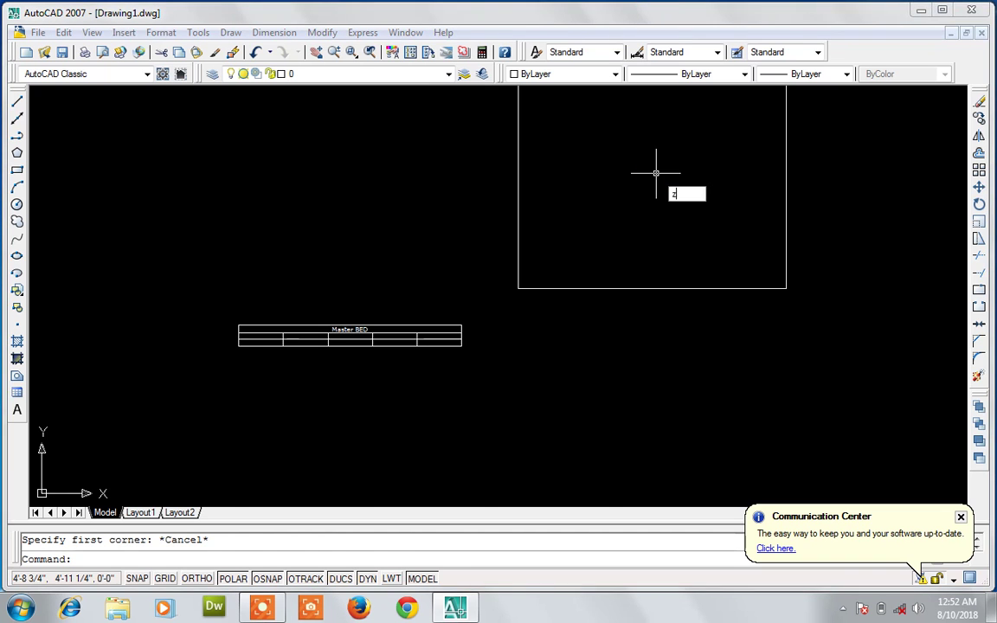
key("Return")
type("a")
key("Return")
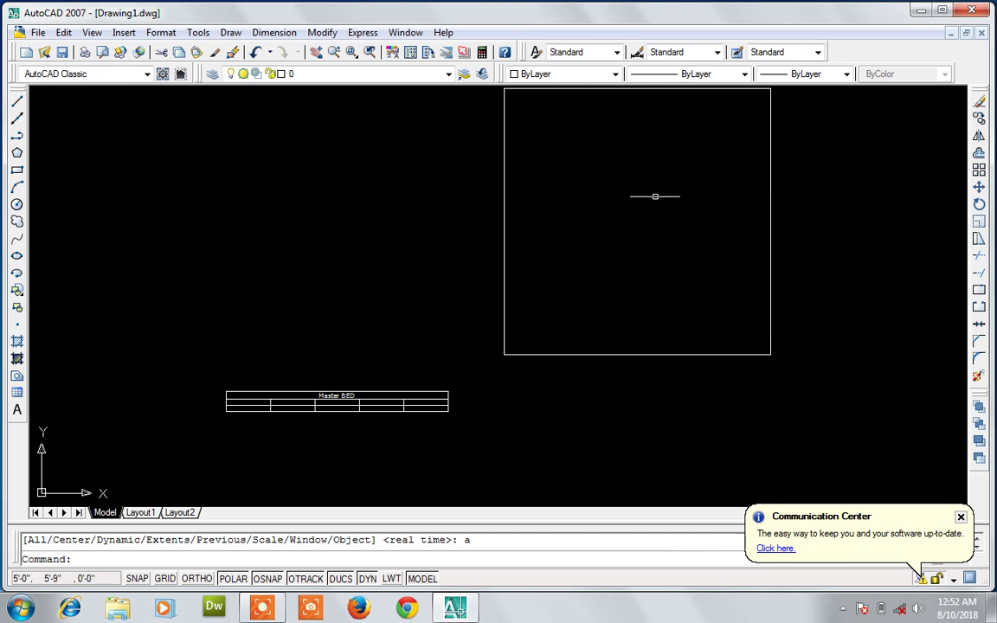
left_click(17, 409)
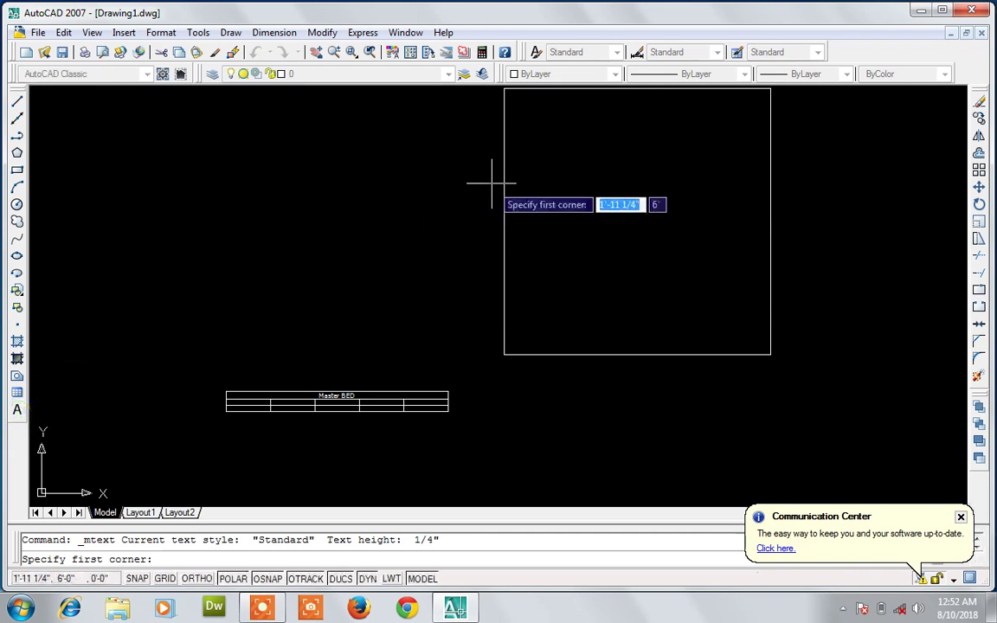
left_click(541, 167)
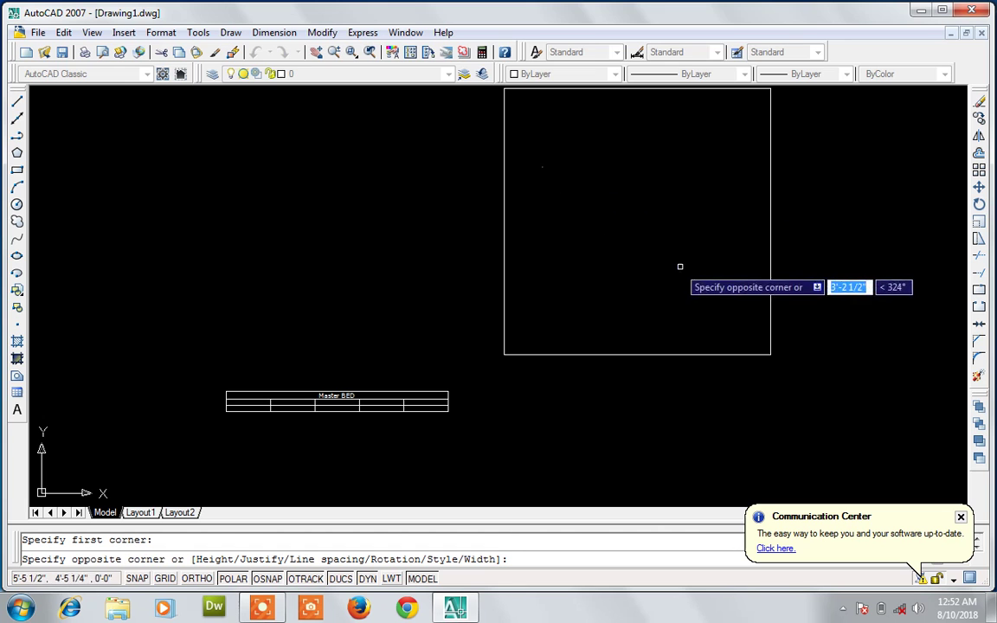
left_click(711, 287)
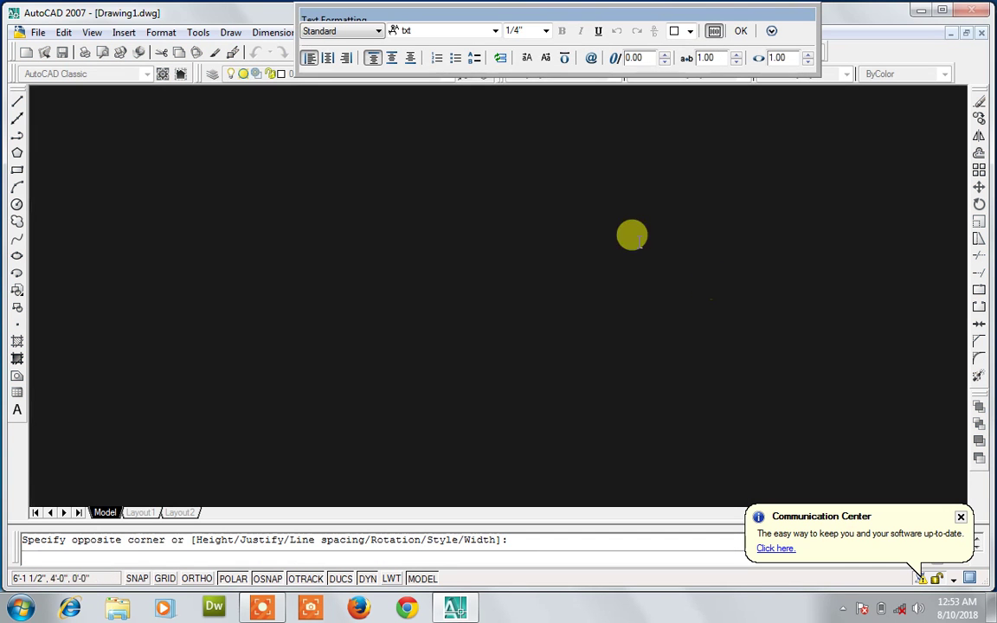
left_click(494, 31)
scroll(494, 35, "down", 3)
scroll(509, 54, "up", 2)
left_click(474, 56)
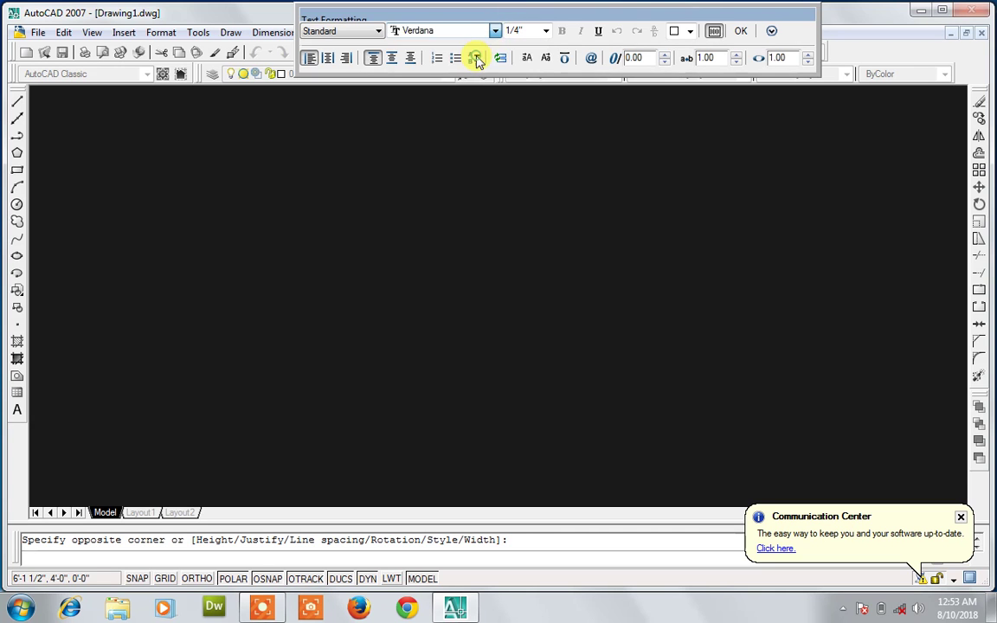
Step: Try to set the text height to 30 in the empty text box
left_click(519, 31)
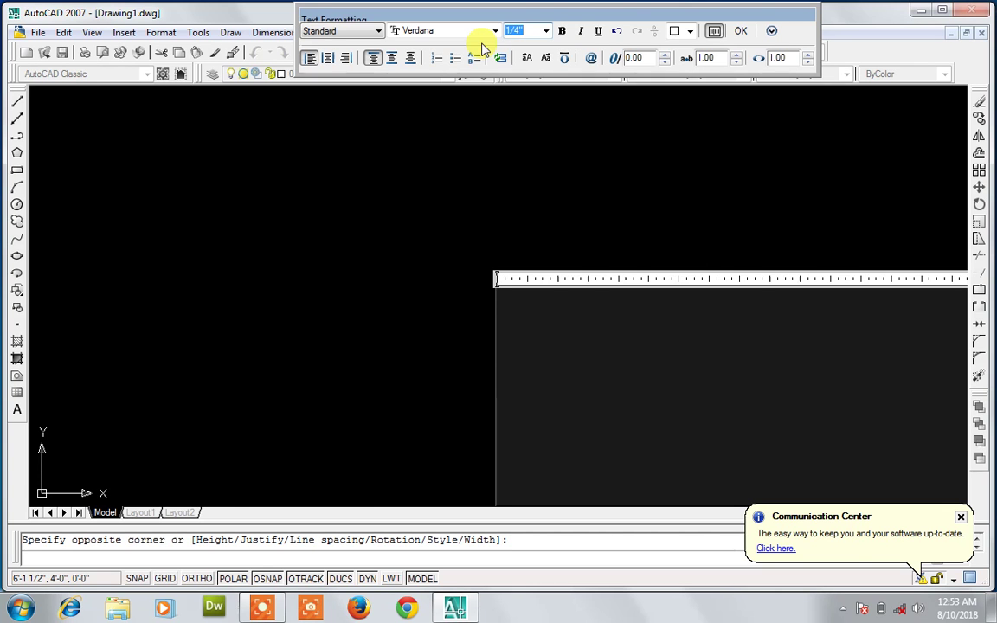
type("30")
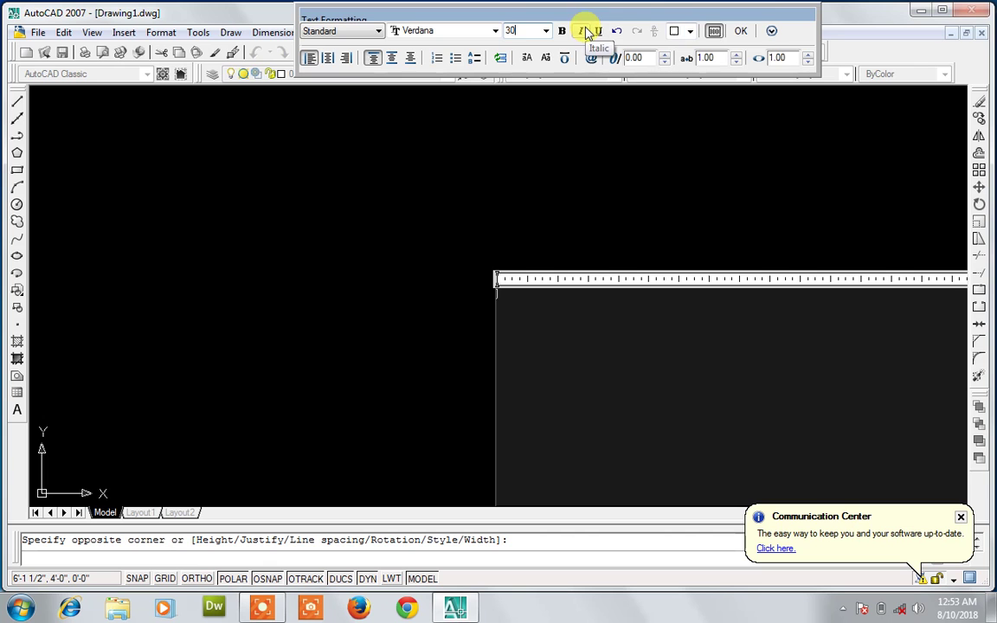
left_click(743, 36)
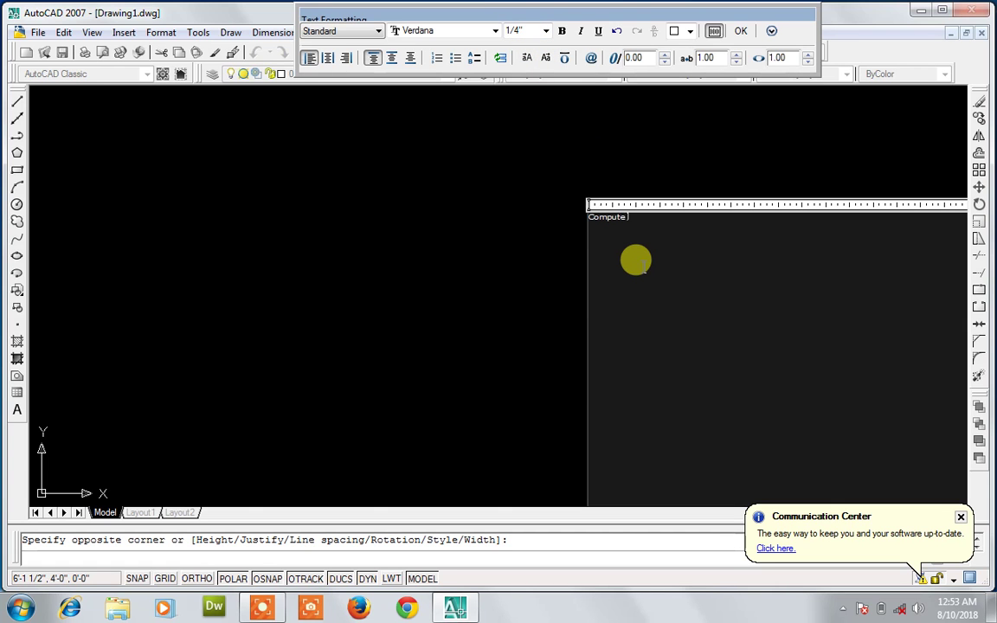
Step: Enter "Computer Room" in the text box, set the text's height to 20, and finish editing
left_click_drag(658, 217, 590, 216)
left_click(533, 30)
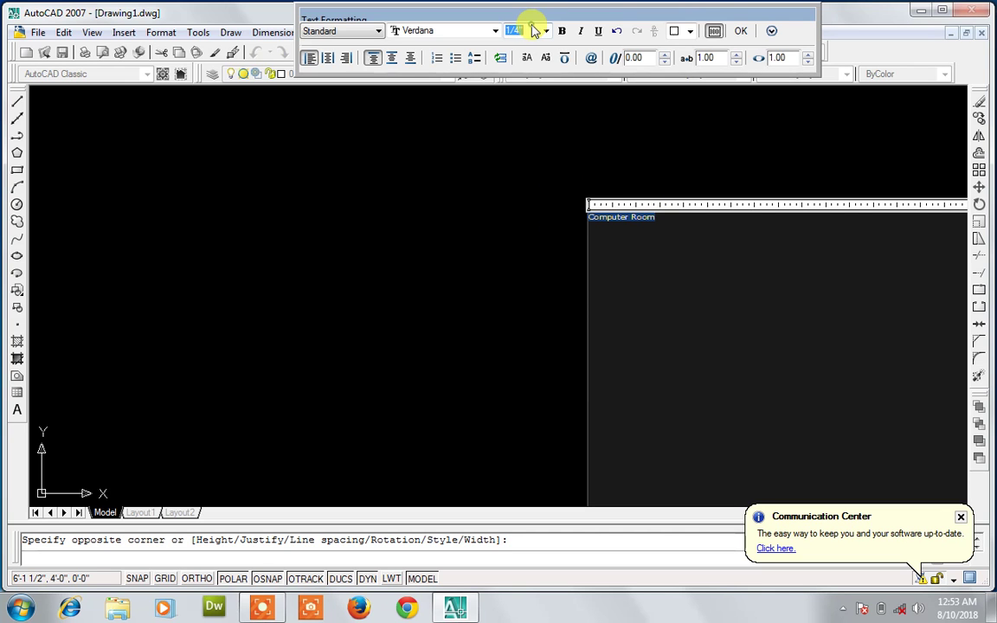
type("20")
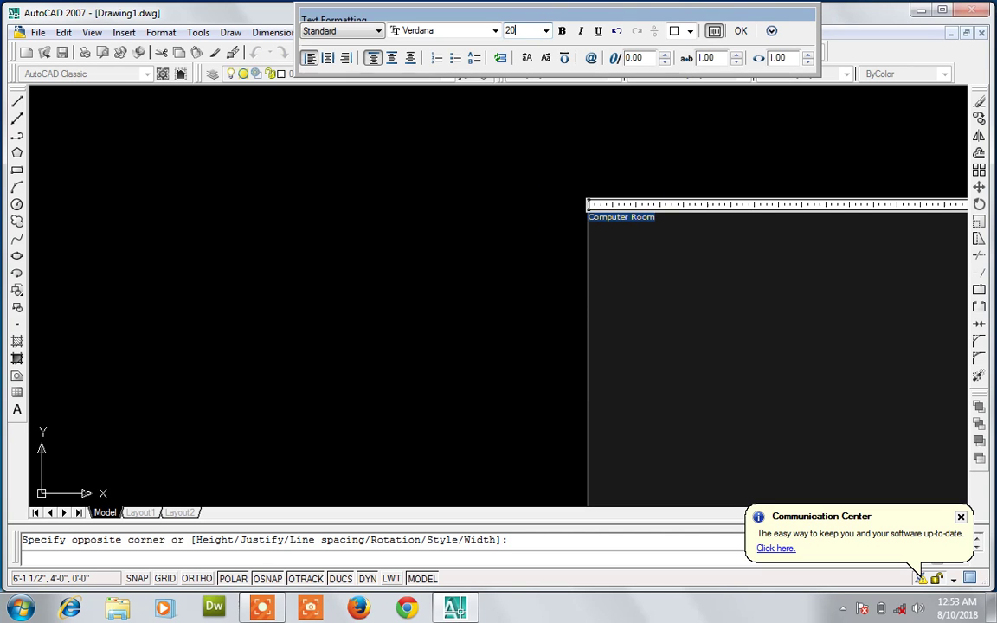
left_click(742, 30)
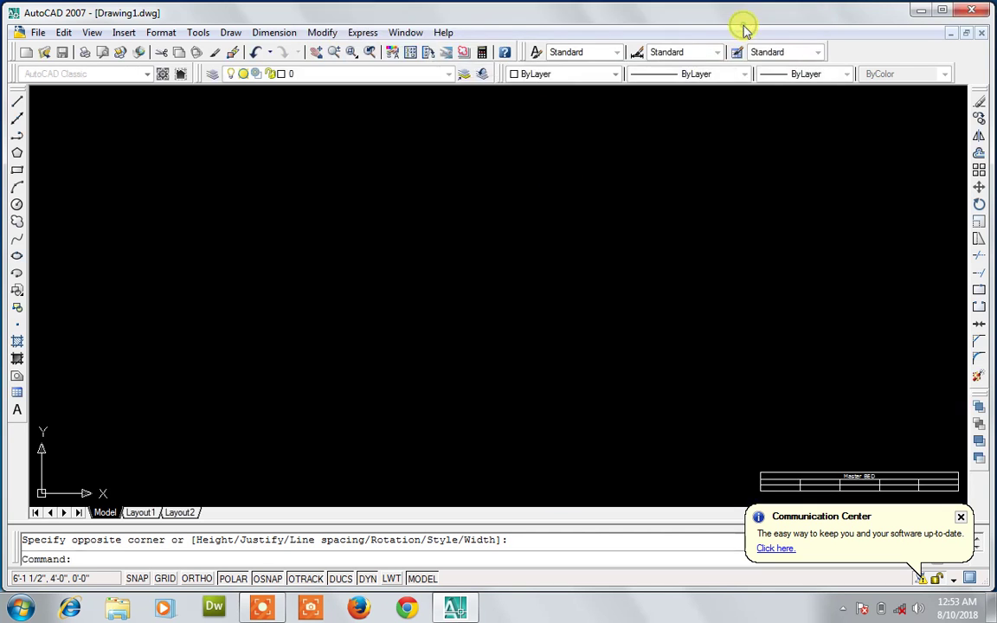
Step: Zoom to the full extent of the drawing with the All option
type("z")
key("Return")
type("a")
key("Return")
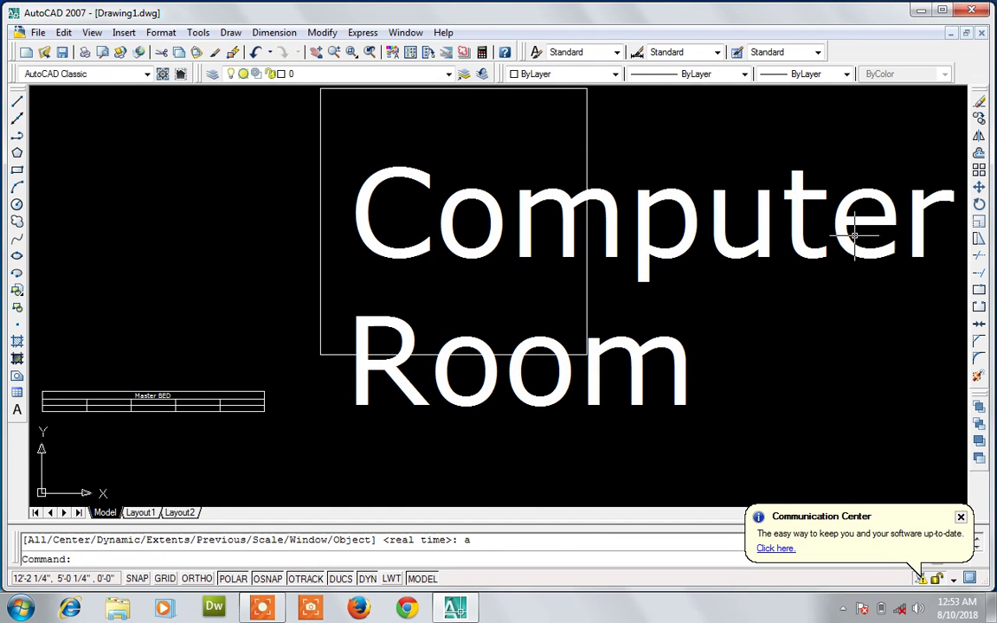
left_click(844, 232)
left_click(790, 229)
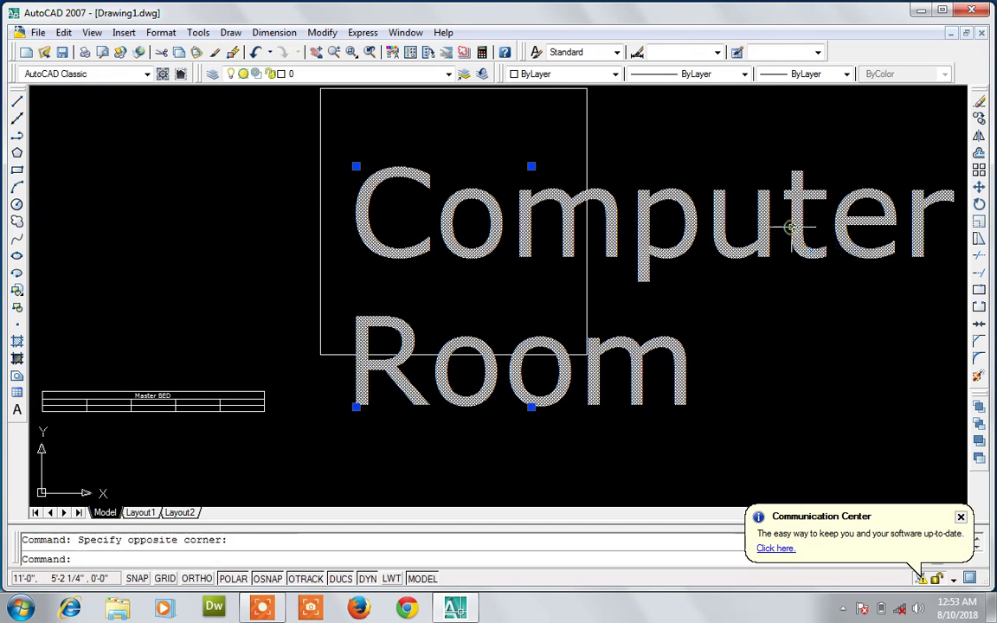
left_click(764, 224)
left_click(764, 224)
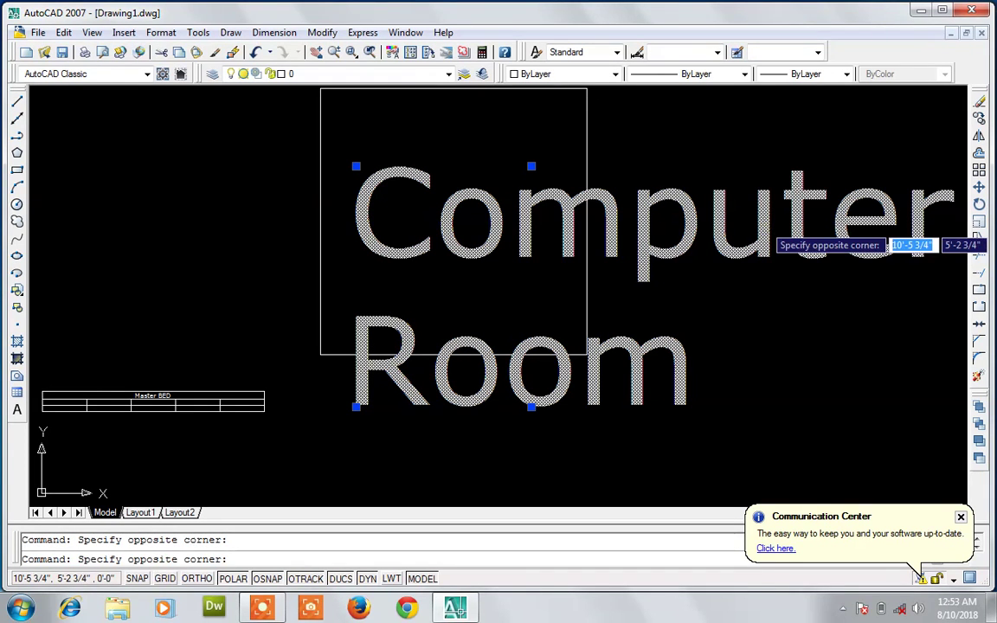
left_click(714, 228)
left_click(716, 227)
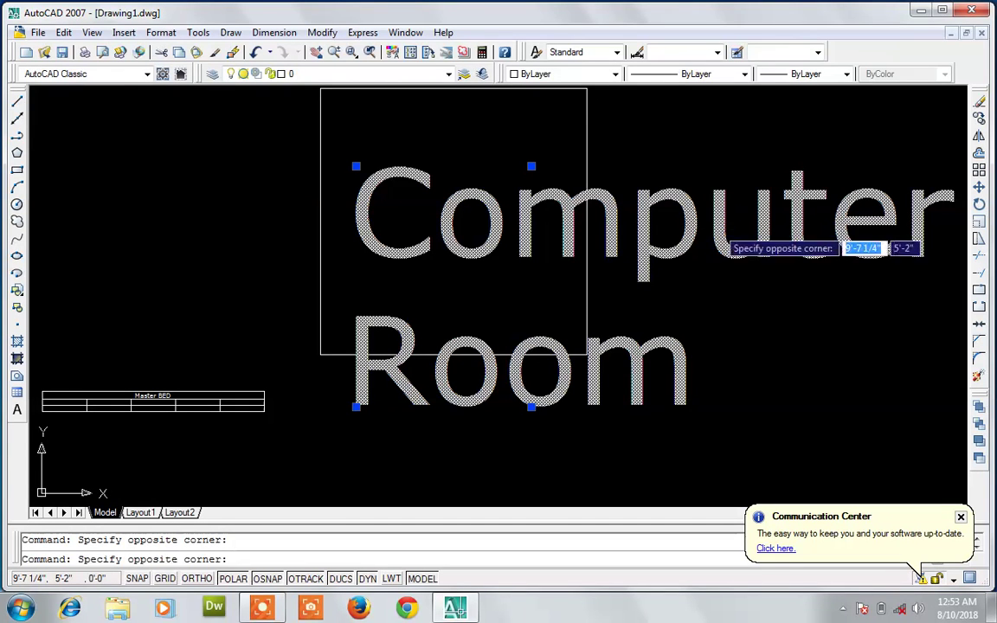
left_click(717, 228)
left_click(717, 227)
left_click(719, 228)
left_click(720, 228)
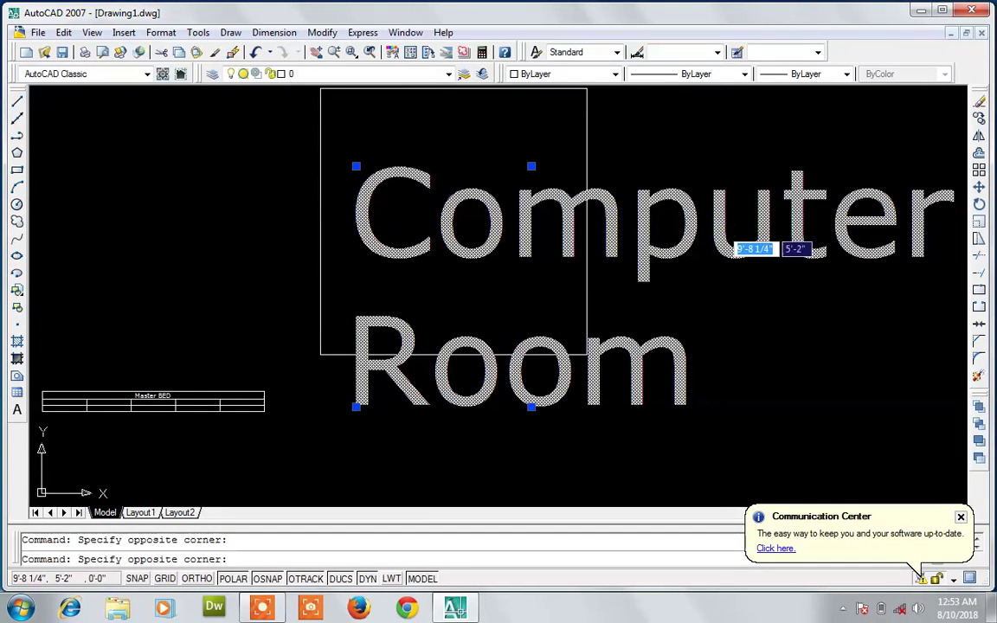
left_click(721, 228)
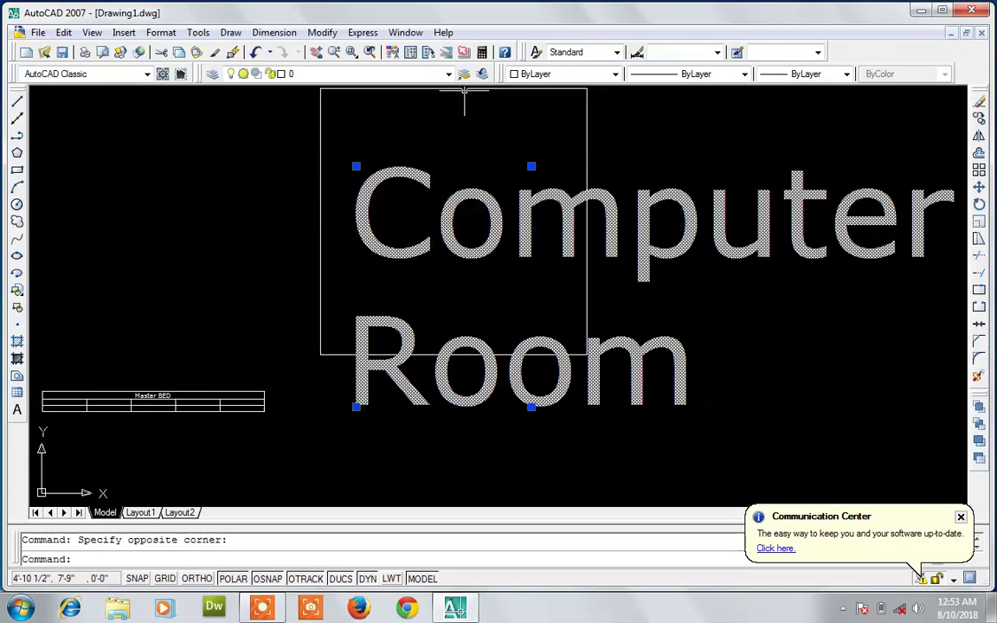
left_click(426, 182)
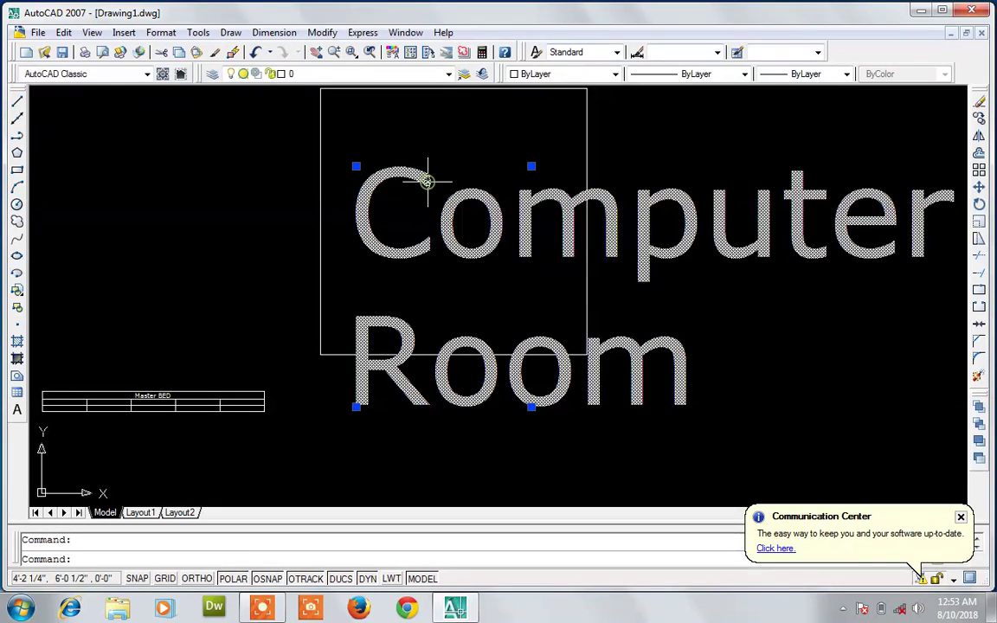
left_click(423, 174)
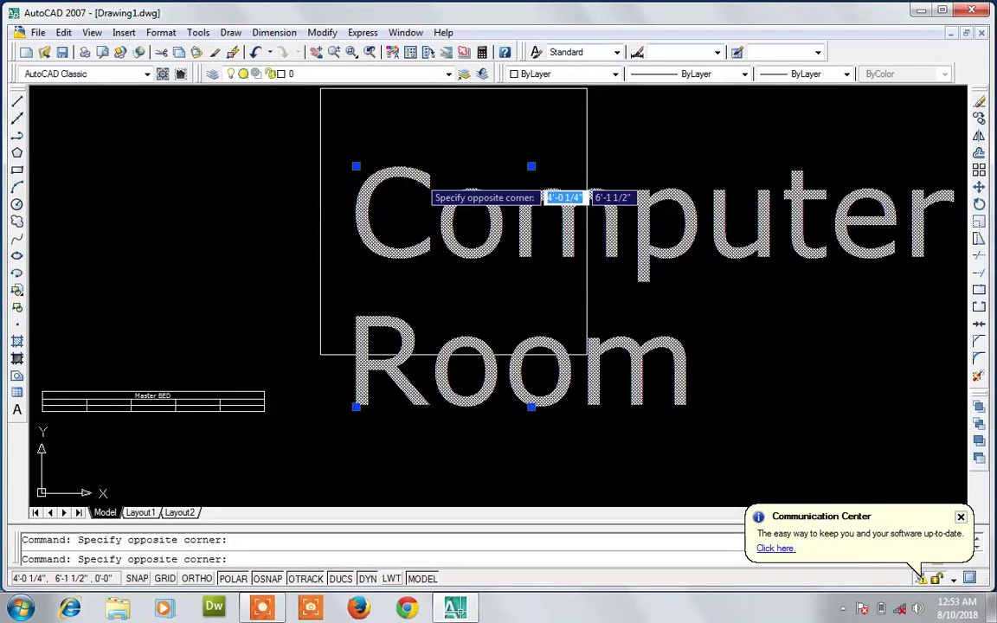
left_click(392, 372)
left_click(392, 372)
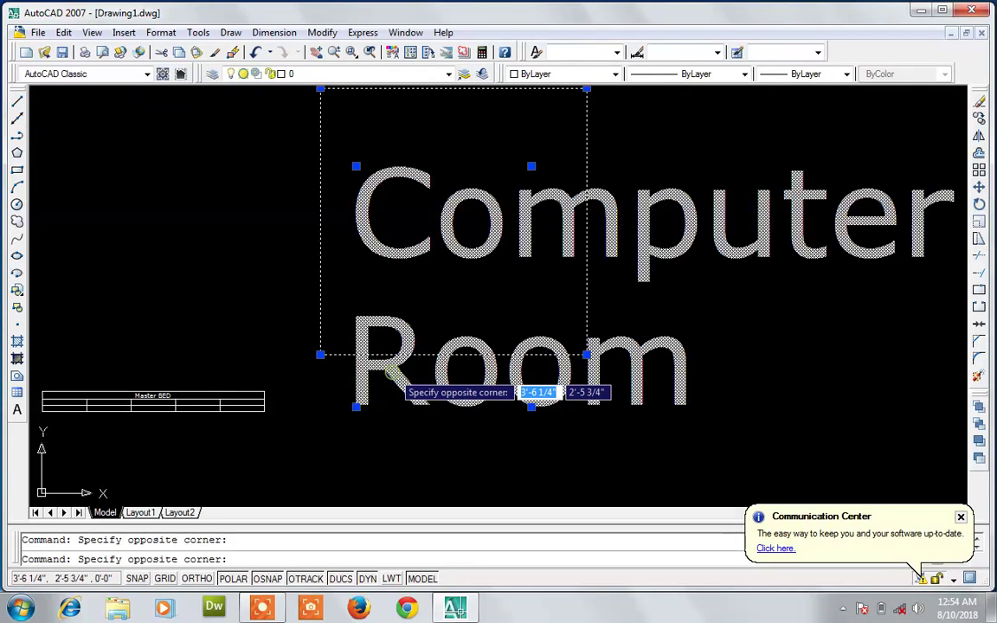
key("Escape")
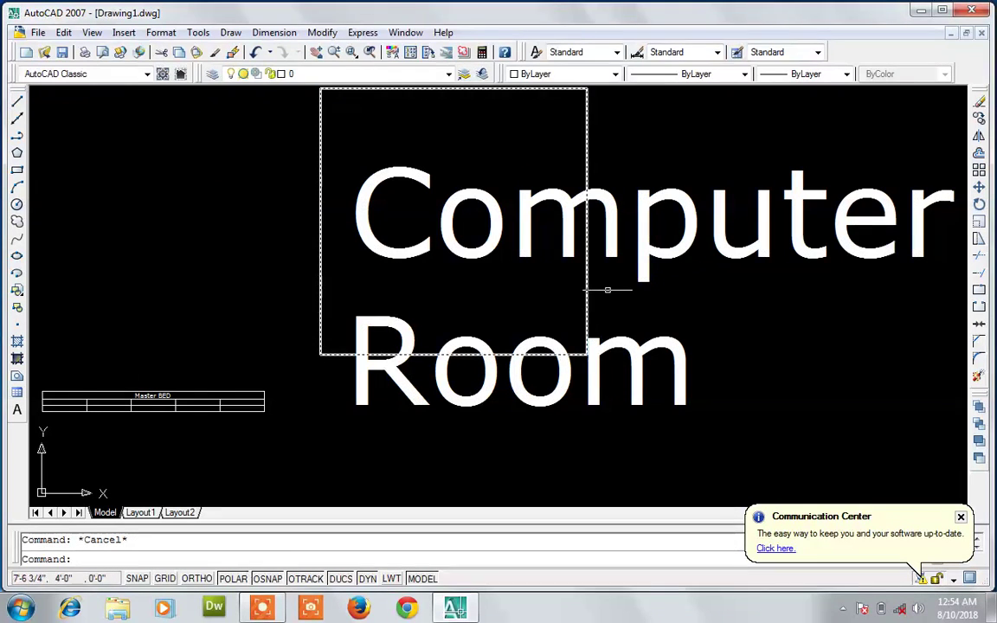
left_click(644, 251)
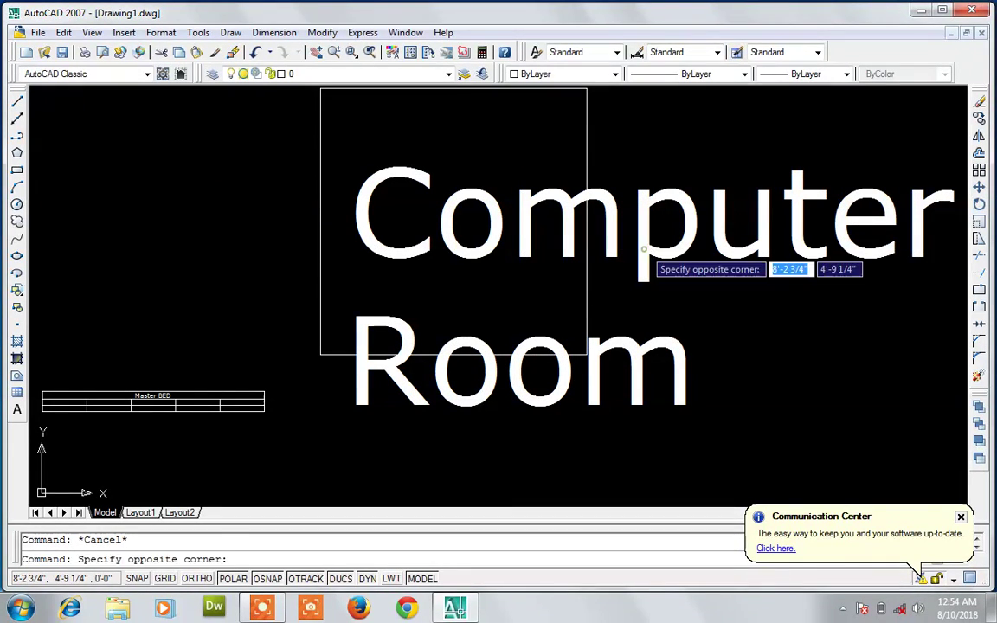
left_click(642, 248)
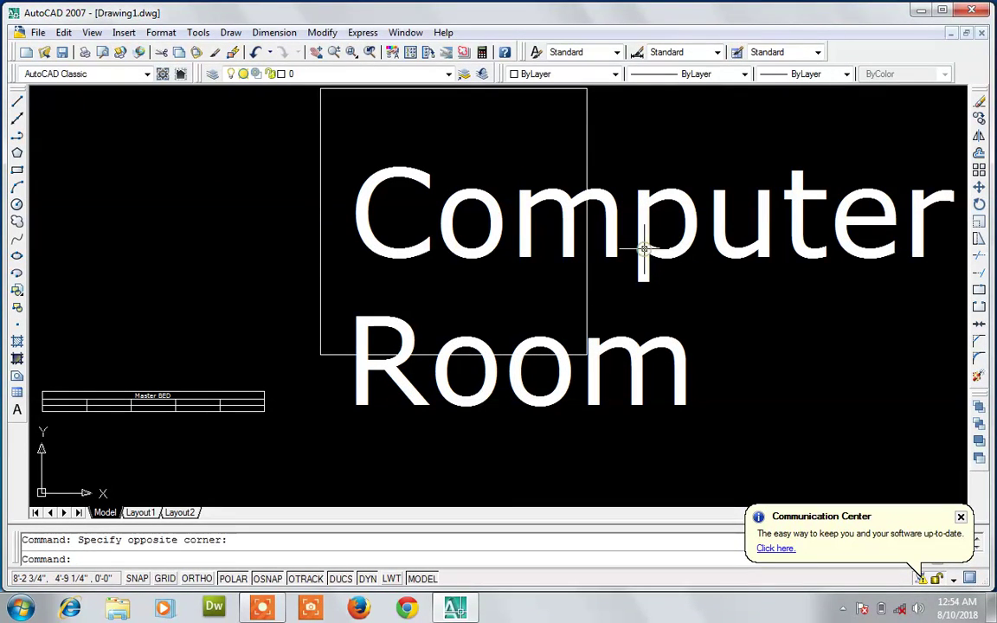
Step: Set the height of the whole "Computer Room" text to 1'-9" and finish editing
double_click(670, 197)
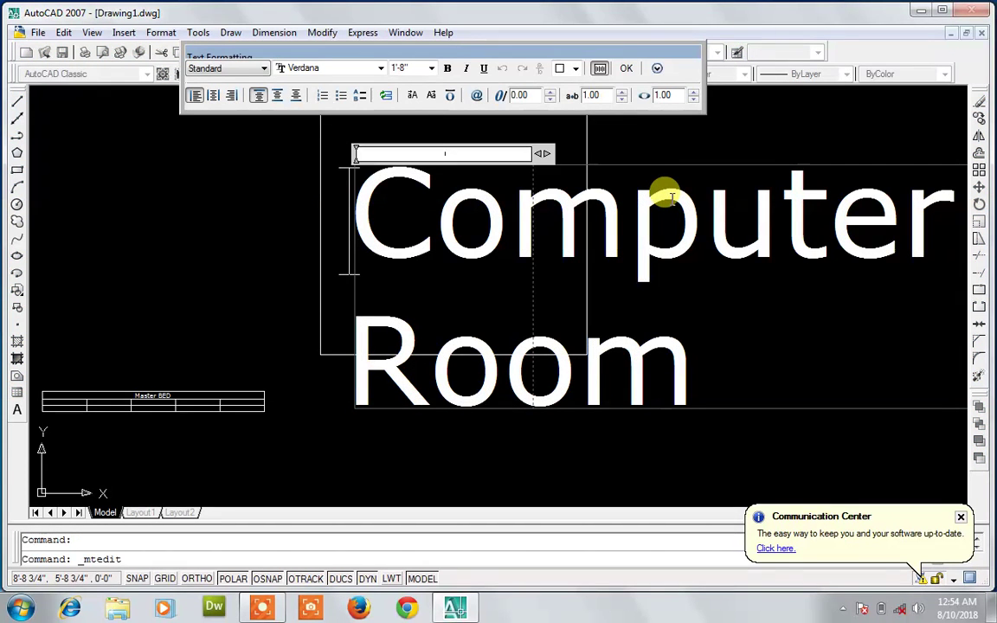
key("ctrl+a")
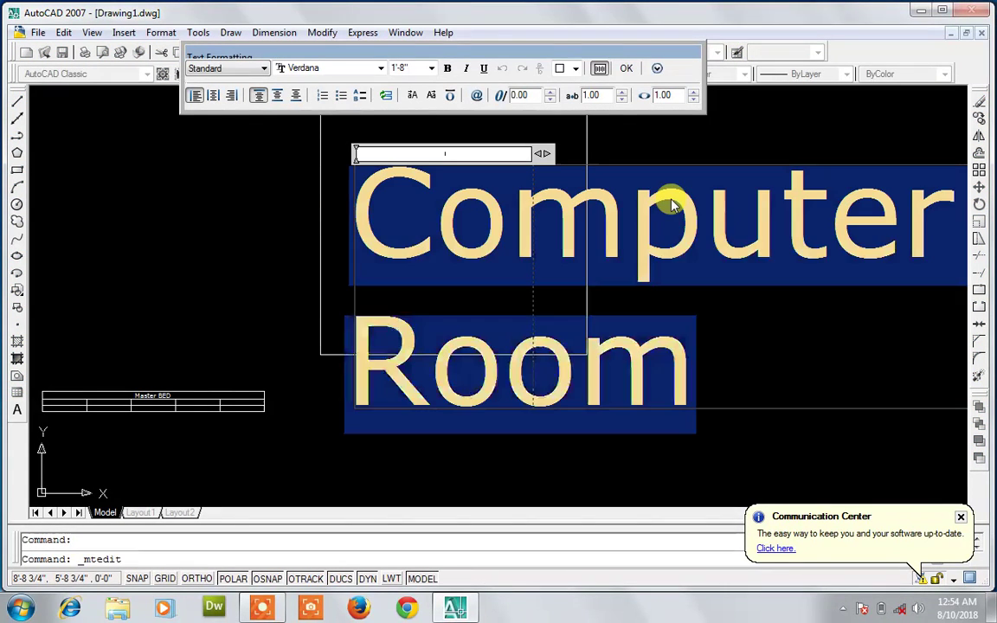
left_click(419, 69)
double_click(420, 69)
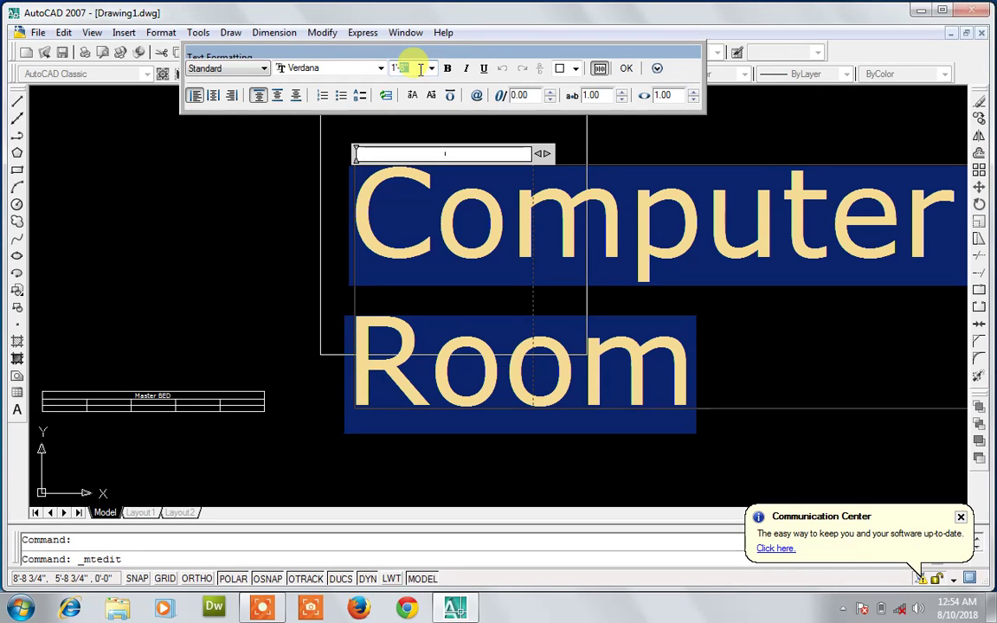
type("1'9")
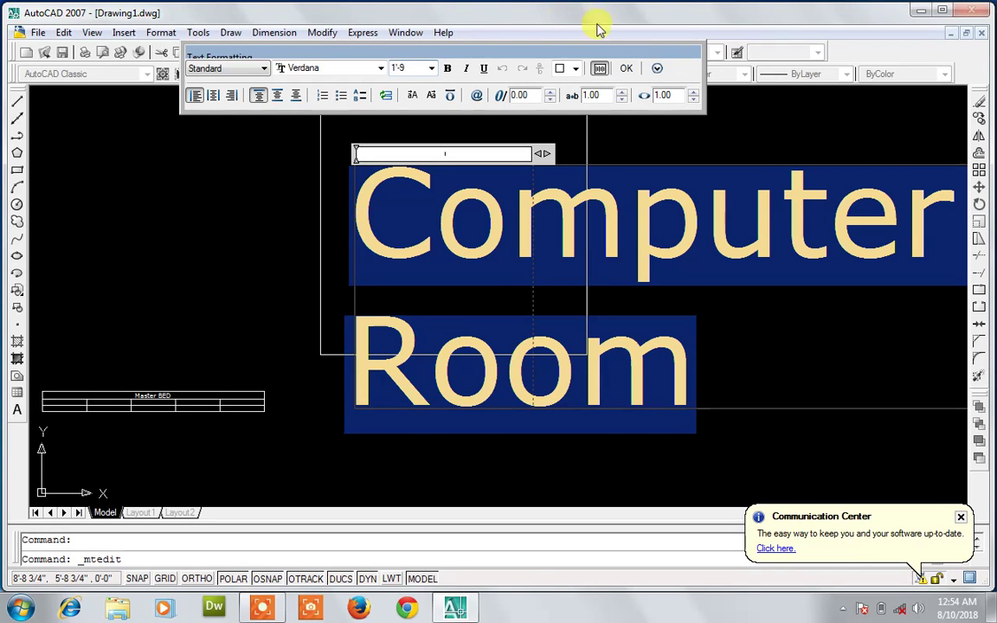
left_click(629, 71)
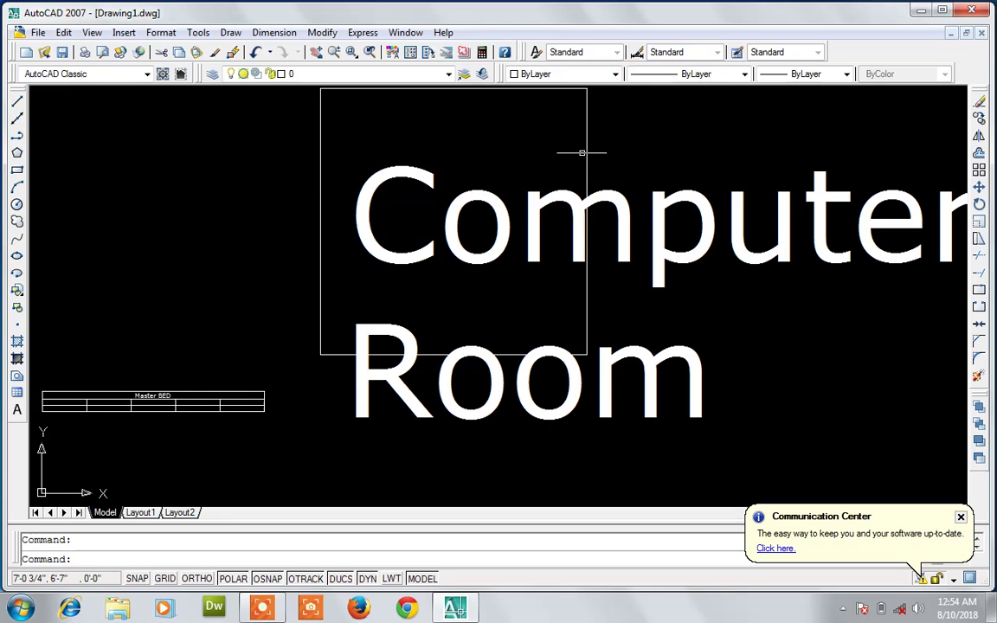
Step: Reopen the "Computer Room" text, set the height of all its characters to 7", and finish editing
double_click(529, 220)
key("ctrl+a")
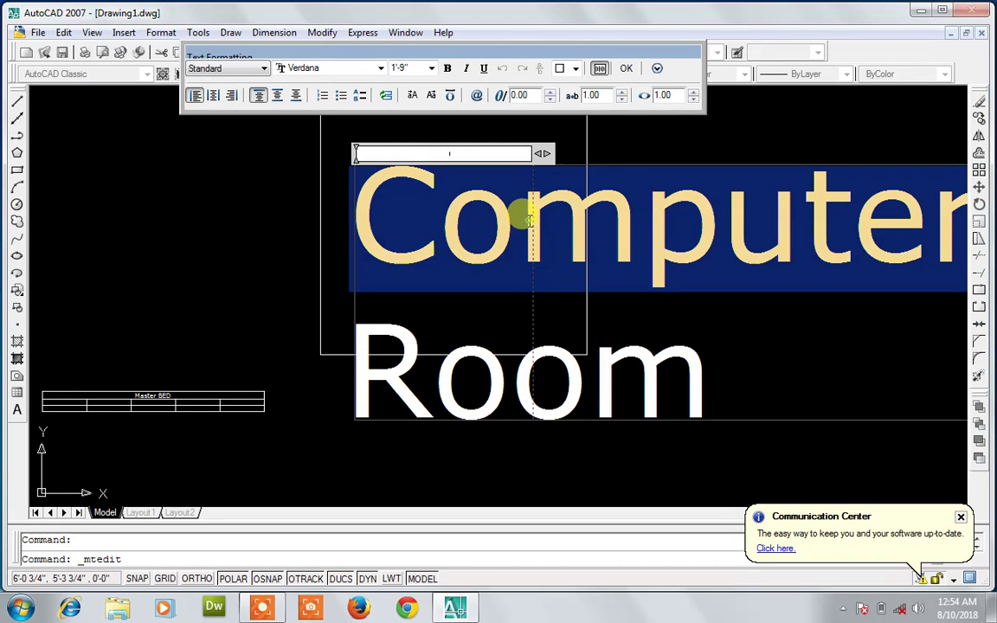
left_click(431, 69)
left_click(414, 103)
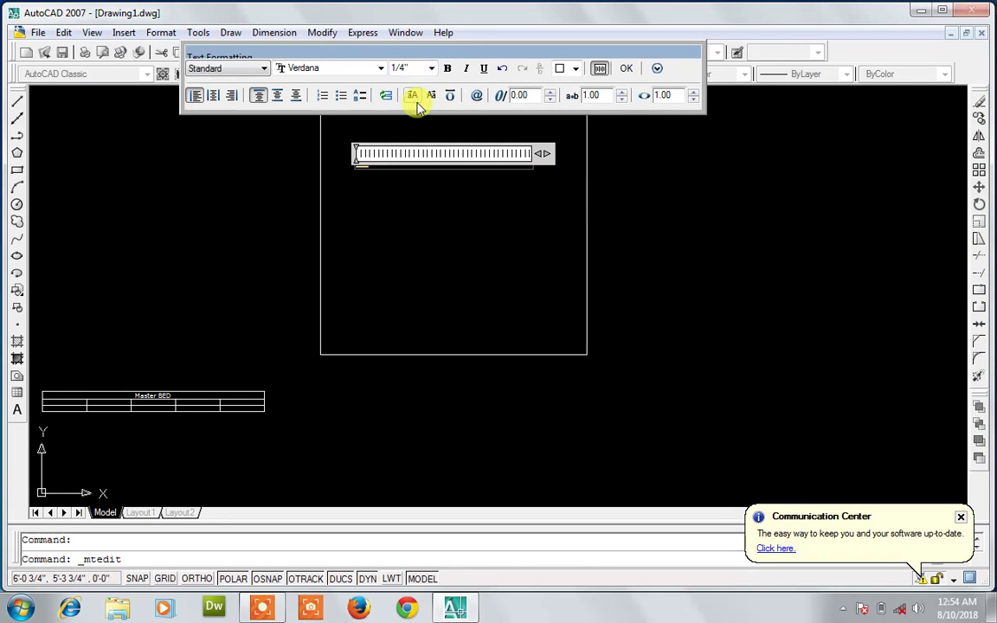
left_click(400, 69)
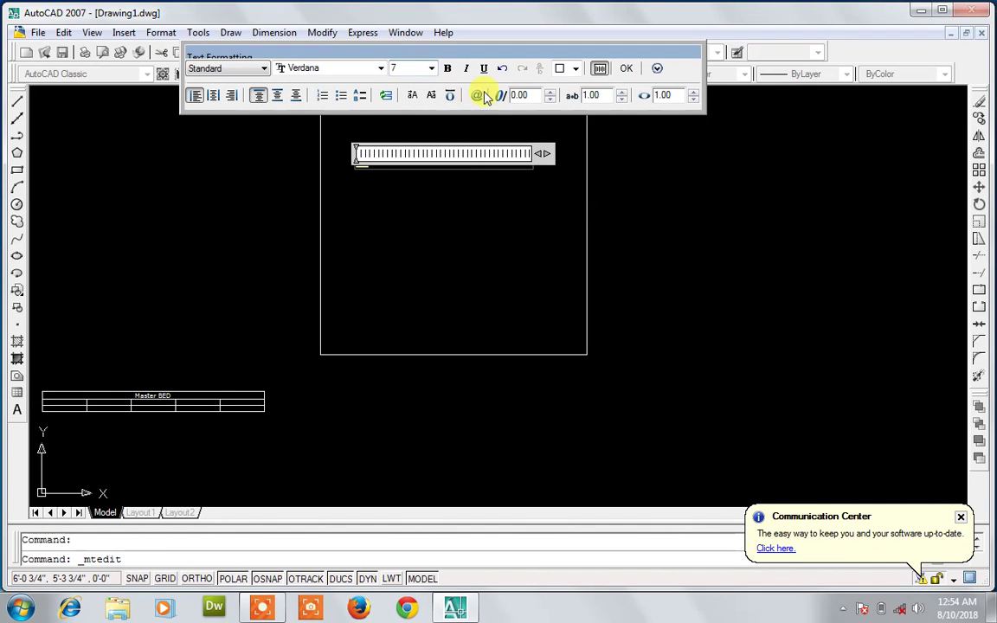
left_click(625, 68)
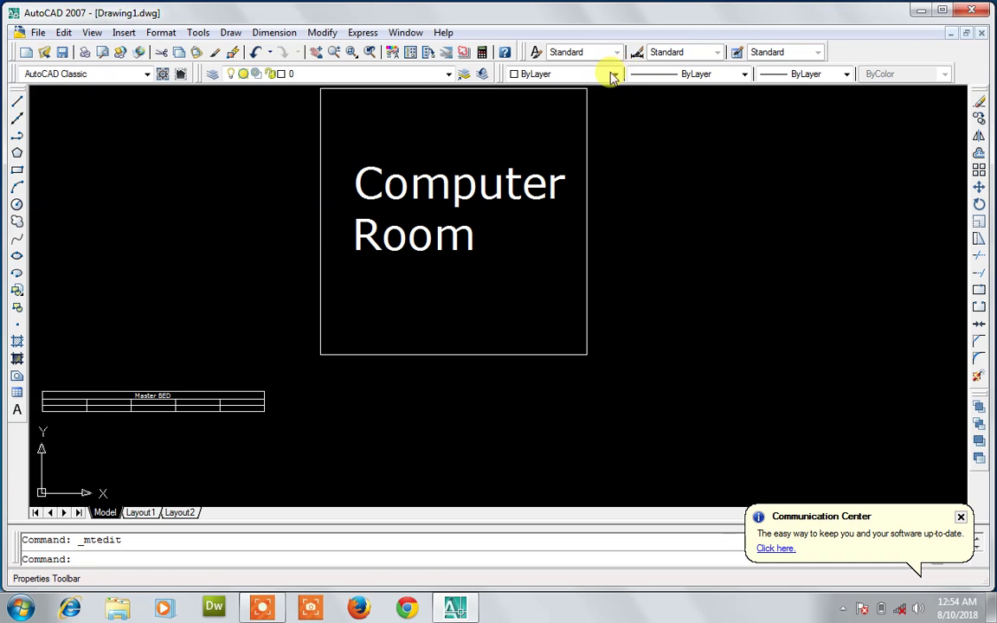
left_click(476, 186)
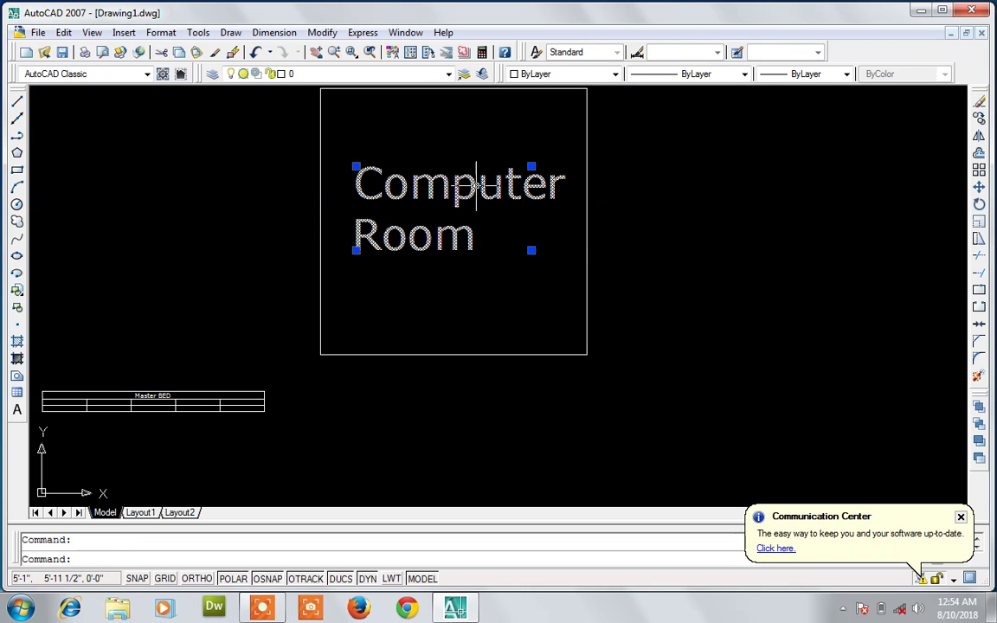
double_click(474, 185)
key("Escape")
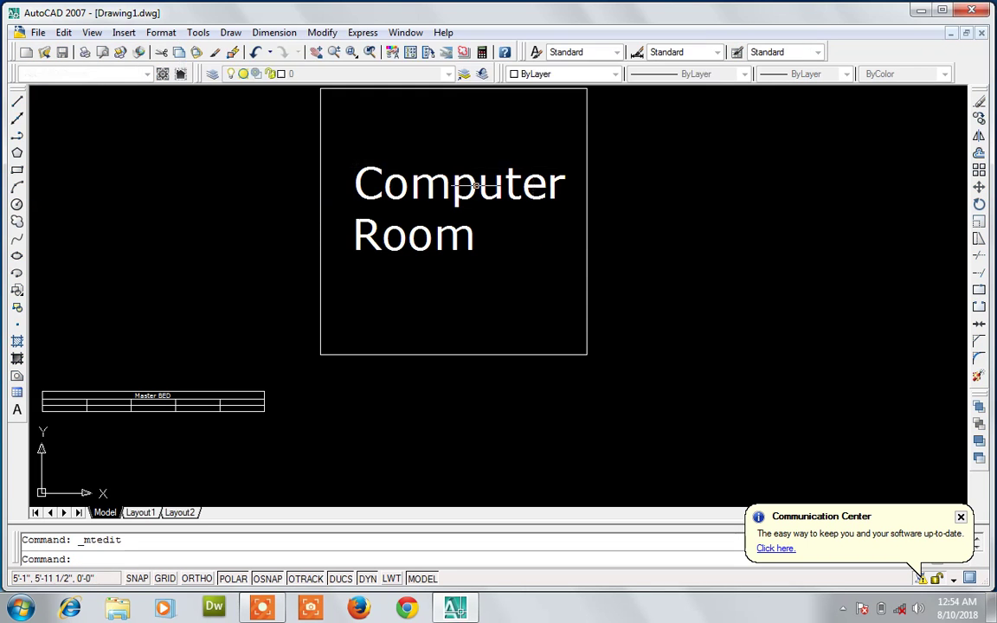
Step: Stretch the "Computer Room" text box horizontally by about 1'-6", past the square's edge
left_click(476, 185)
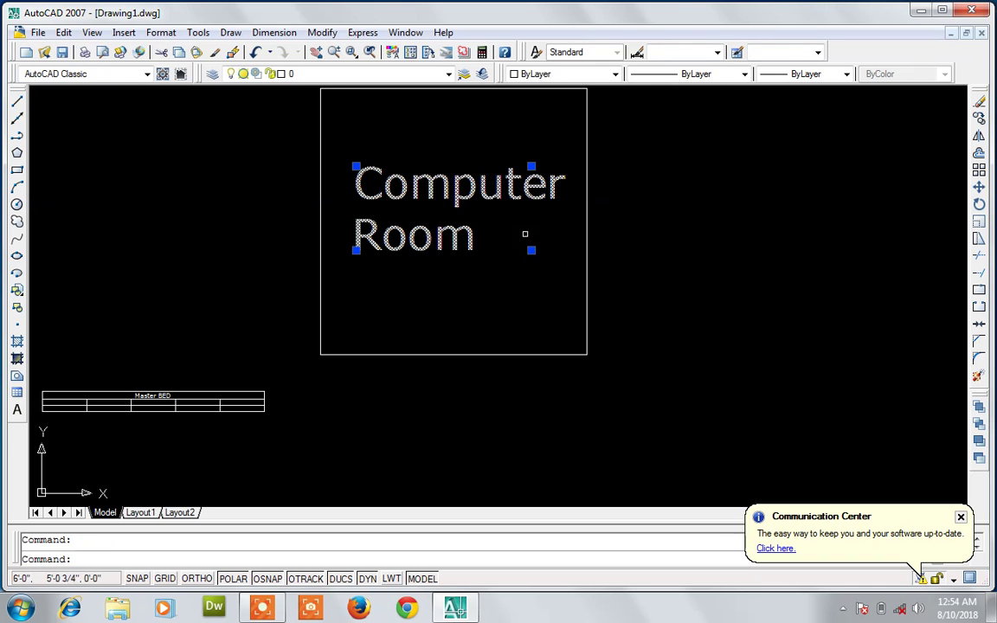
left_click(531, 251)
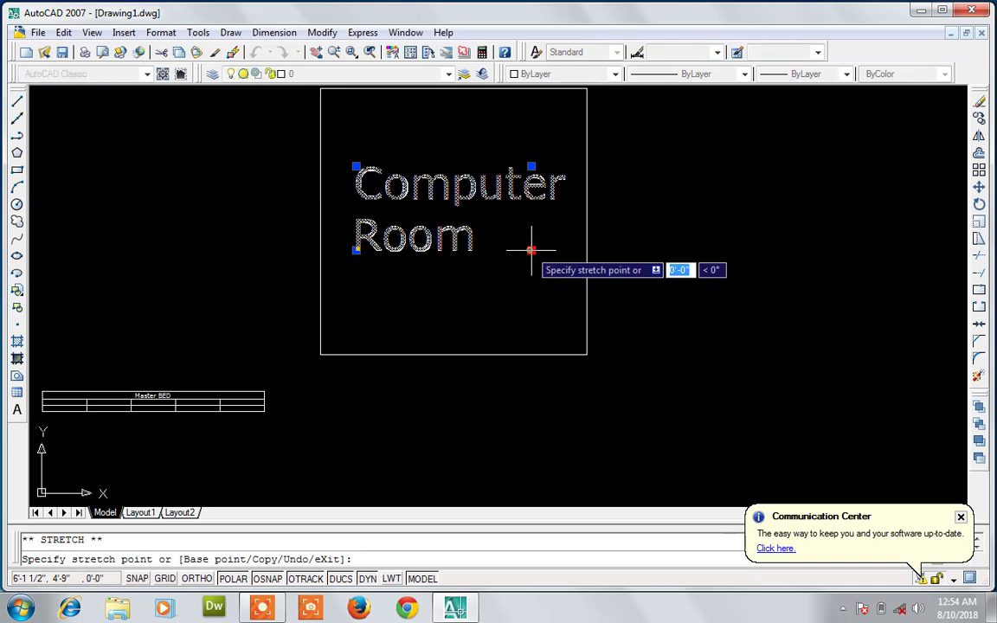
left_click(610, 250)
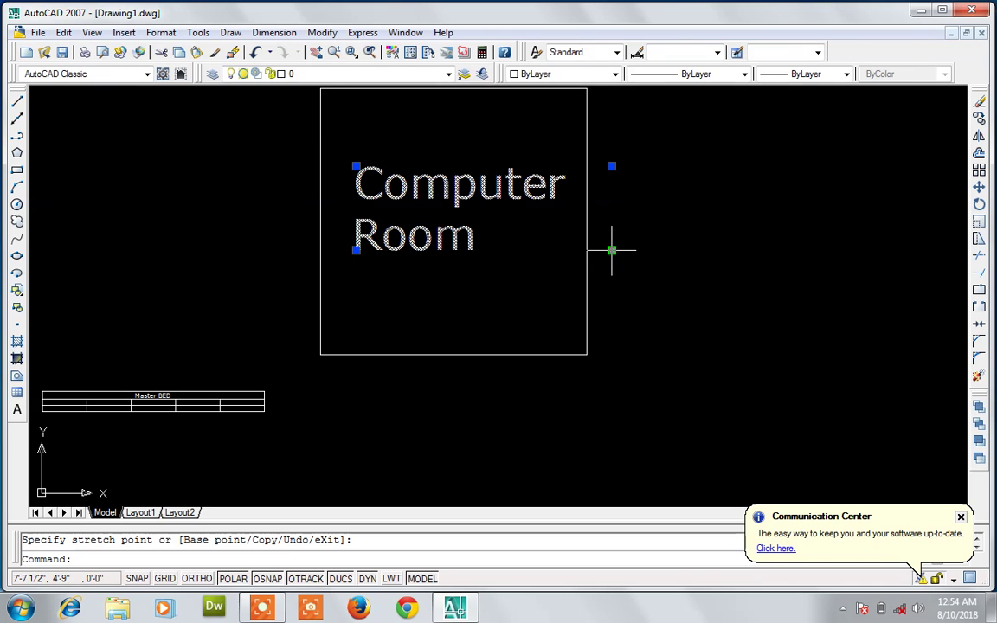
Step: Set the height of the entire "Computer Room" text to 3 and finish editing
double_click(419, 232)
double_click(420, 234)
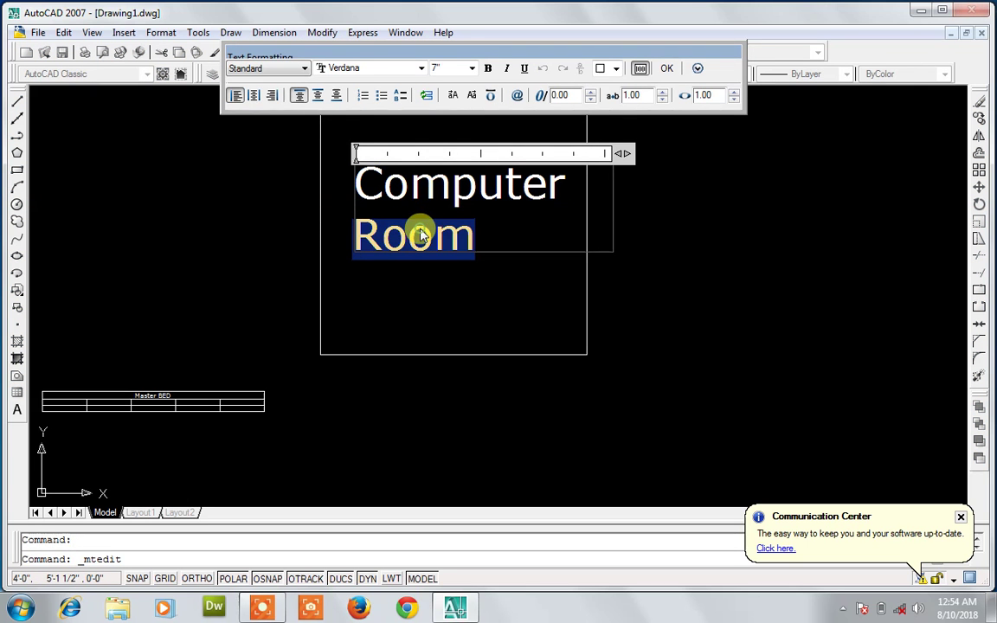
key("ctrl+a")
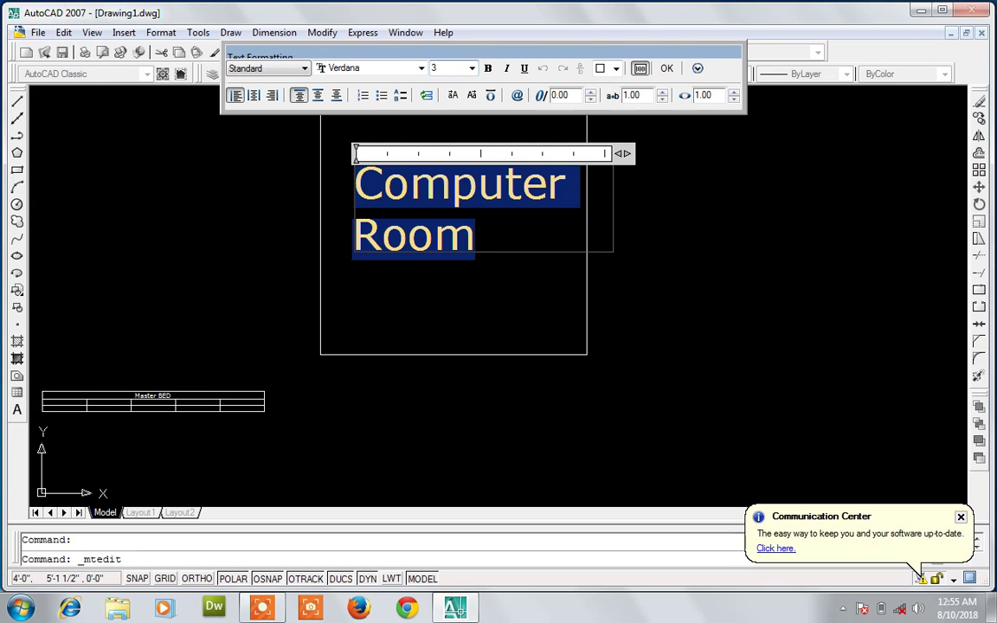
left_click(667, 69)
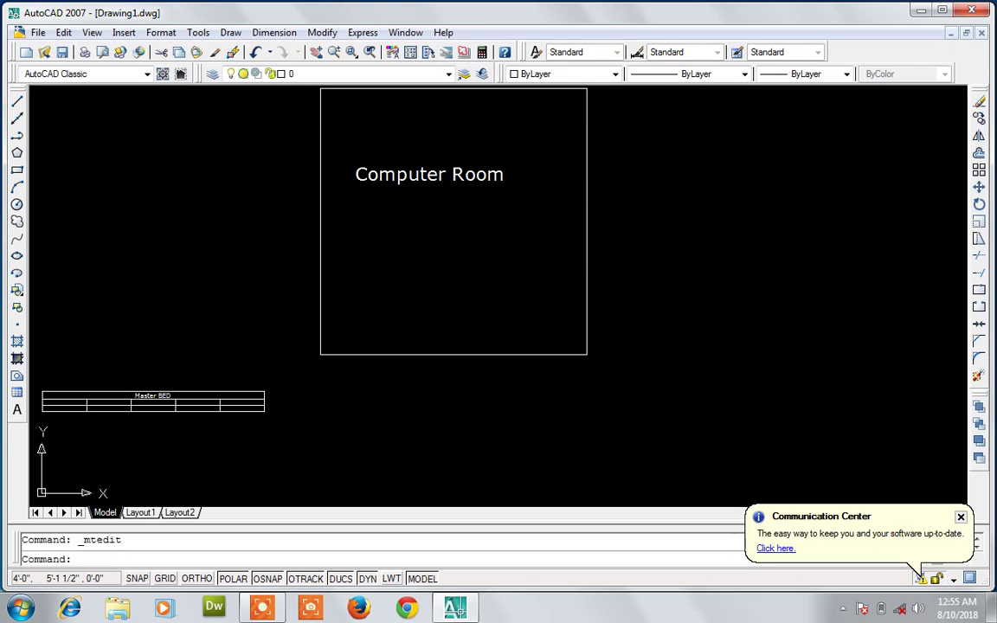